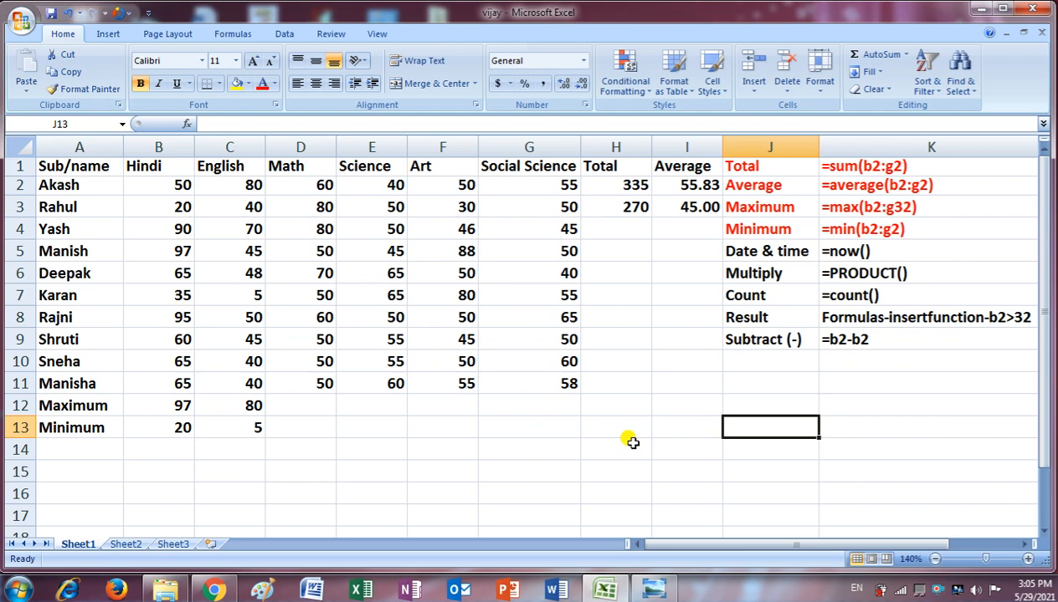
# Enter the formula =now() in cell J14 to insert the current date and time.
pyautogui.click(770, 445)
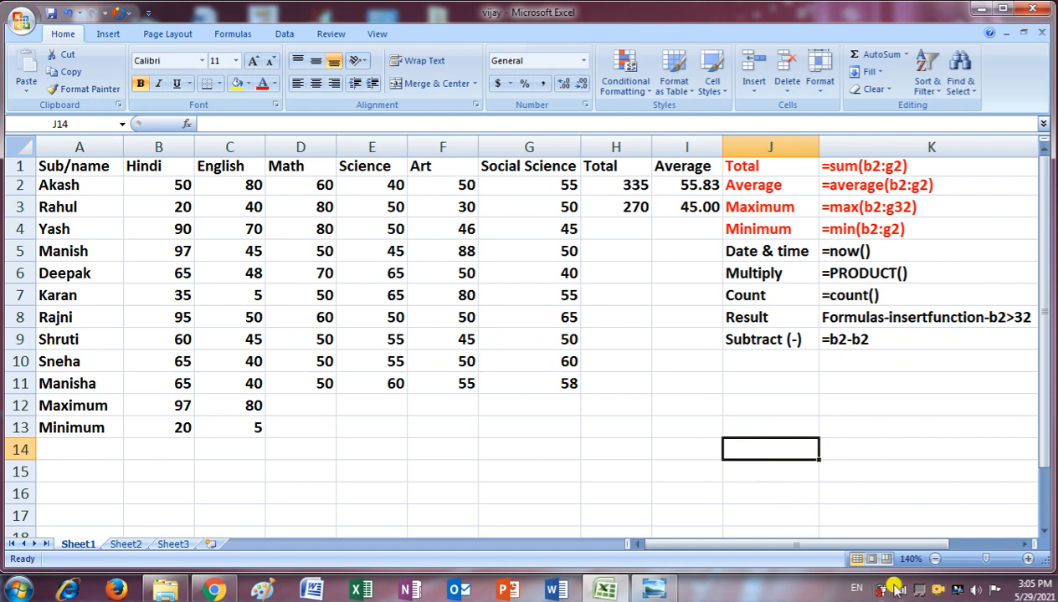
pyautogui.write('=')
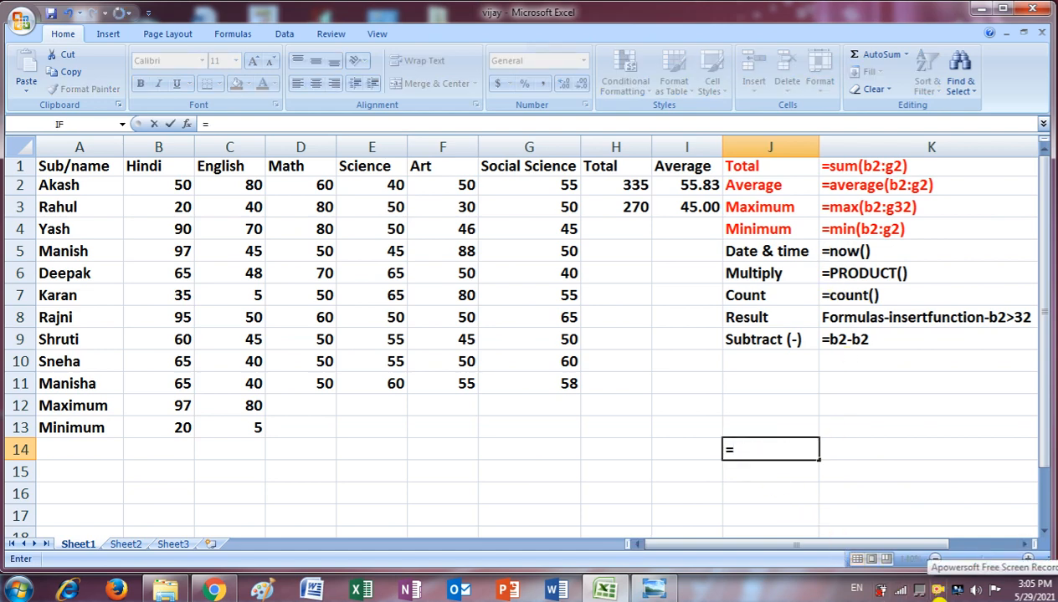
pyautogui.write('now')
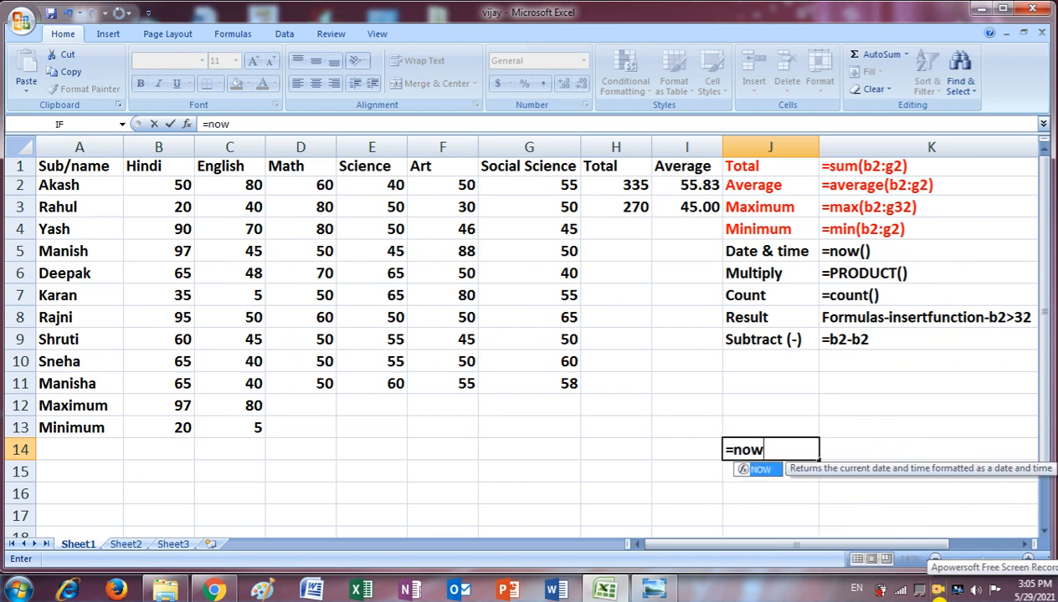
pyautogui.write('(')
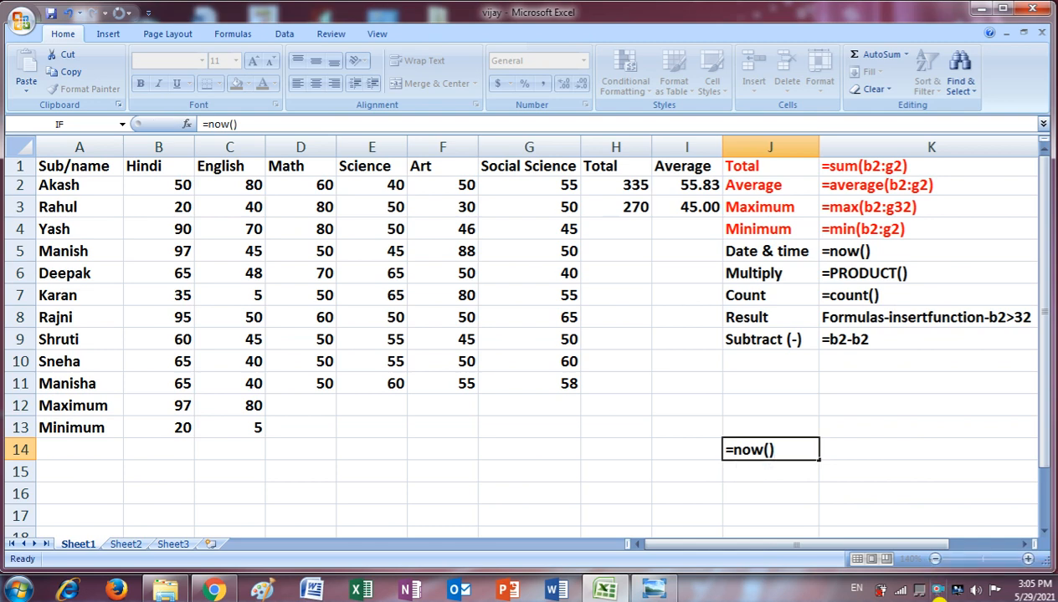
pyautogui.press('Return')
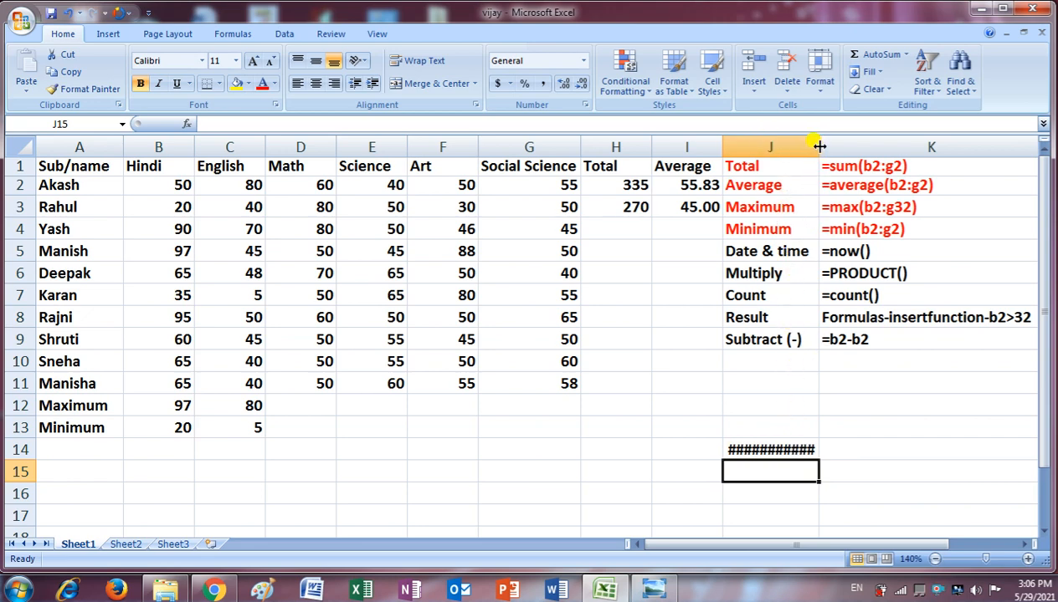
# Adjust the width of column J so the full date and time in J14 fits.
pyautogui.moveTo(819, 147); pyautogui.dragTo(866, 147)
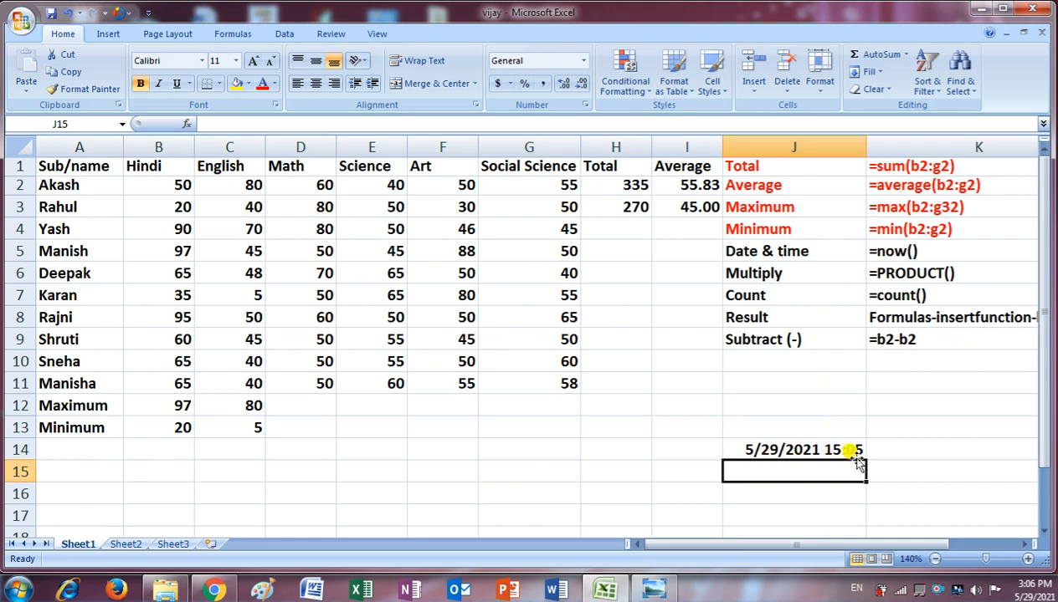
pyautogui.moveTo(866, 143); pyautogui.dragTo(770, 147)
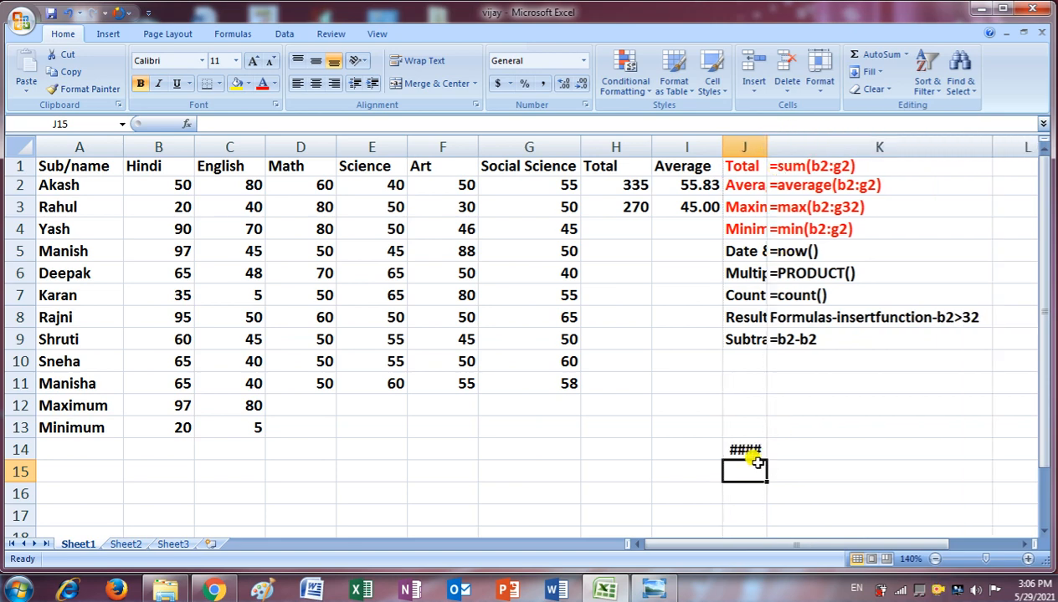
pyautogui.moveTo(766, 147); pyautogui.dragTo(866, 153)
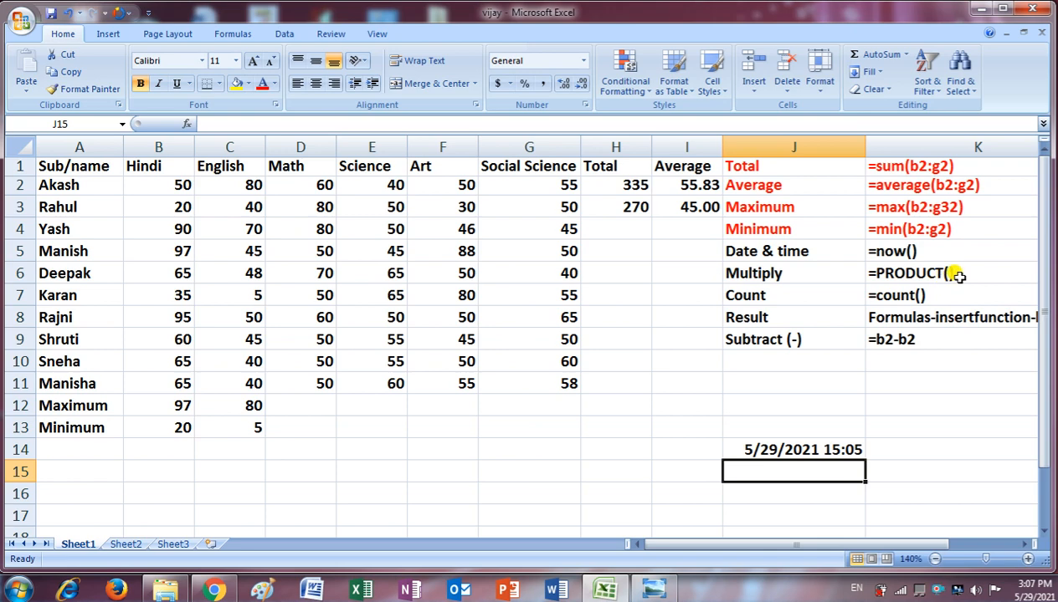
# Enter 2 in cell H13 and 5 in cell I13.
pyautogui.click(638, 425)
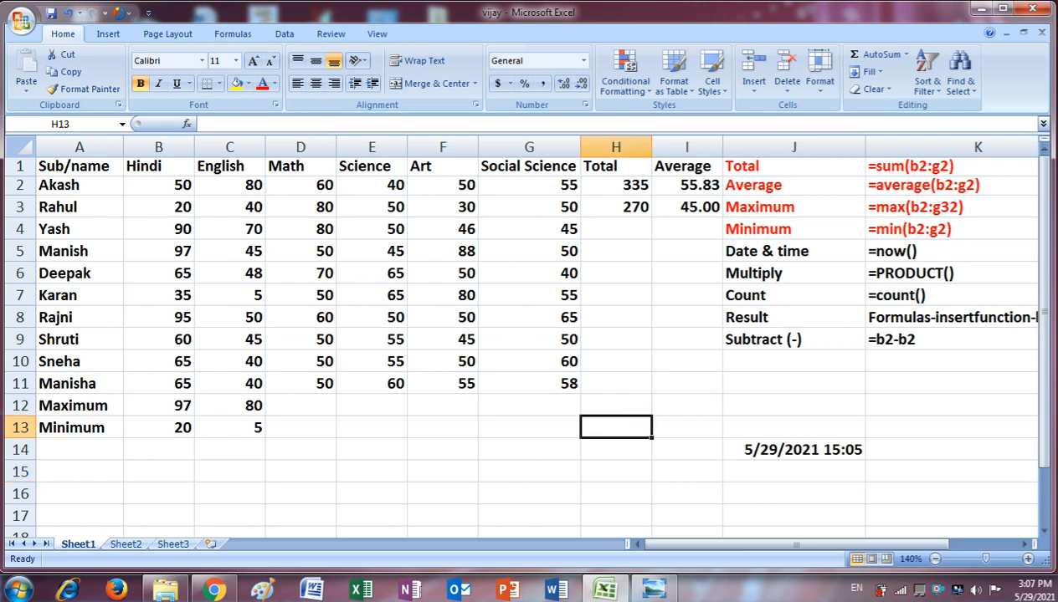
pyautogui.write('2')
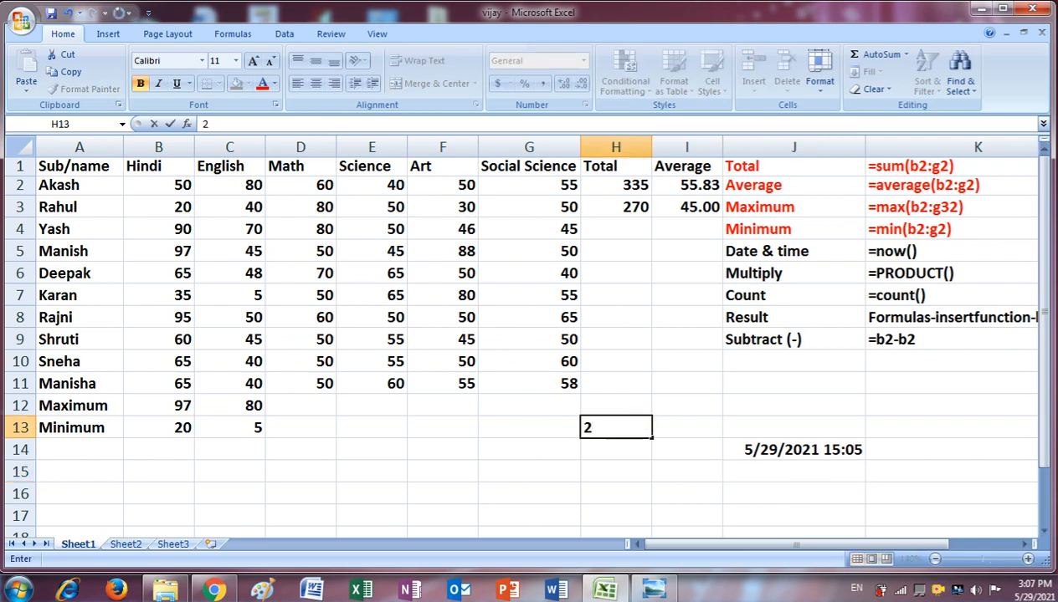
pyautogui.click(675, 430)
pyautogui.write('5')
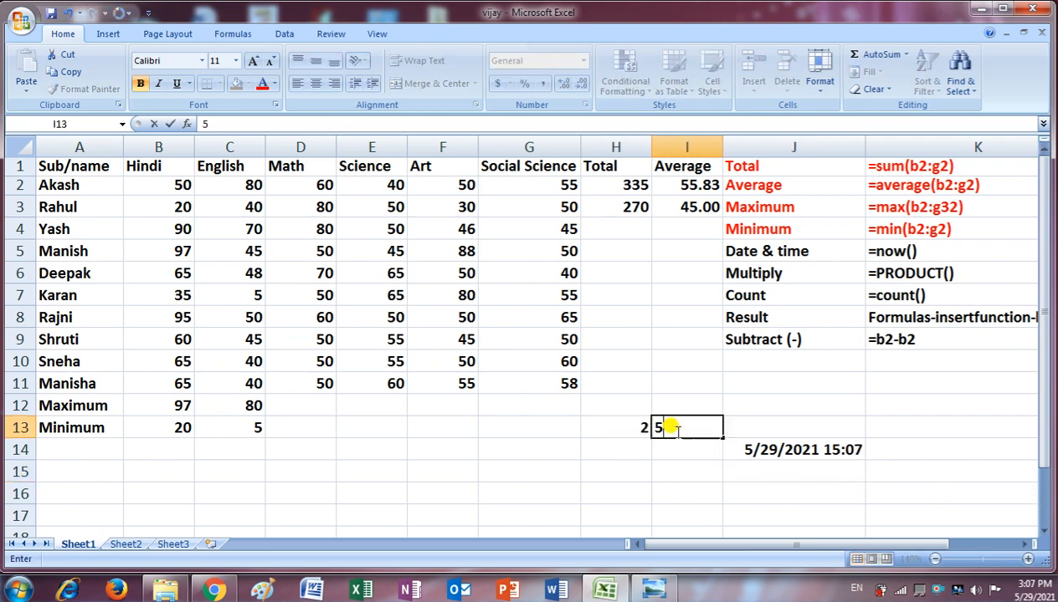
pyautogui.click(774, 428)
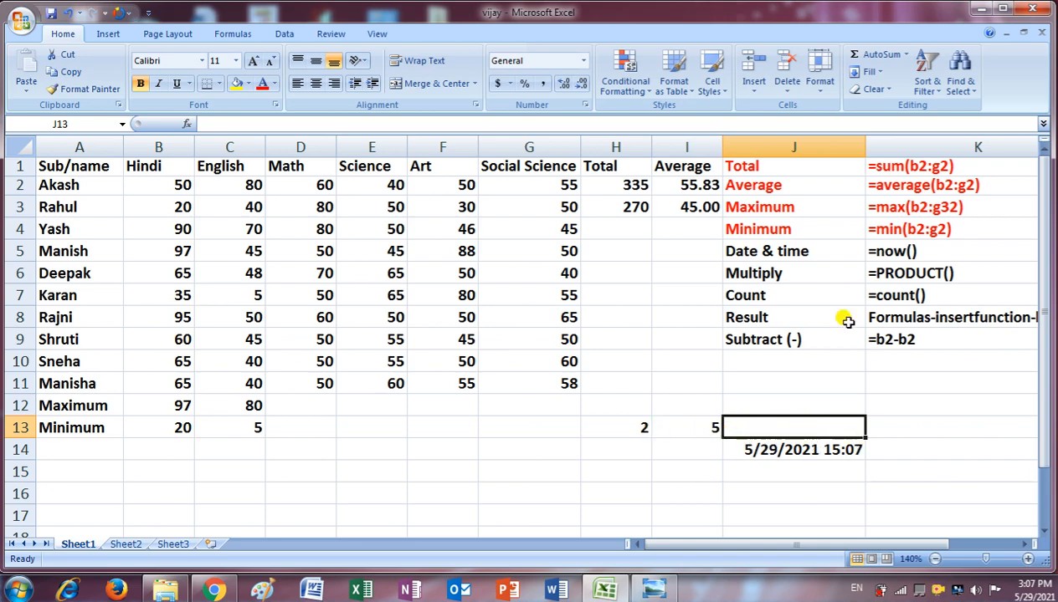
# Set cell H13 to 25 and cell I13 to 6.
pyautogui.click(639, 428)
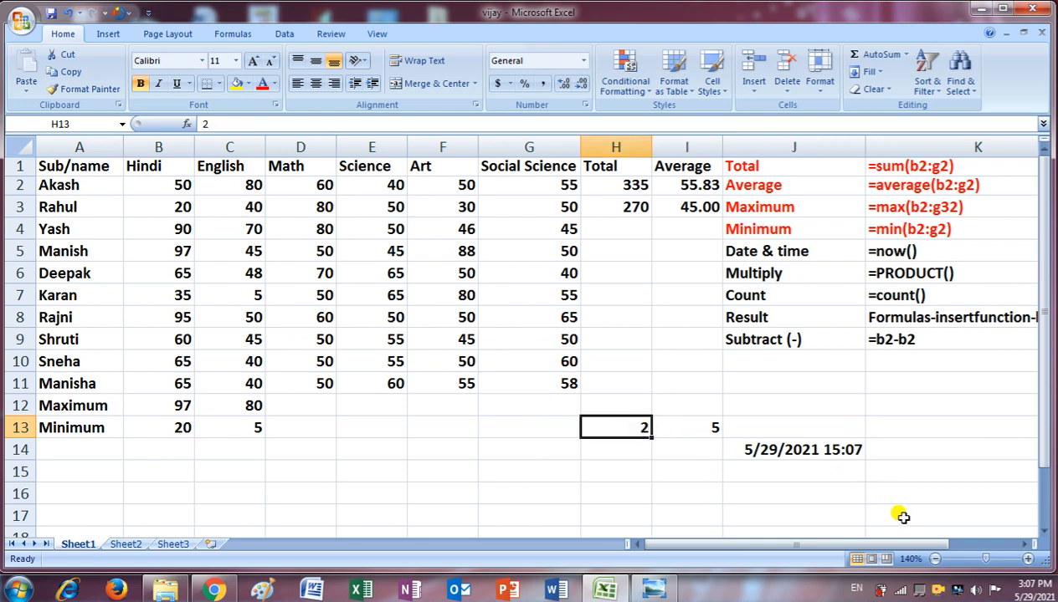
pyautogui.write('25')
pyautogui.click(684, 429)
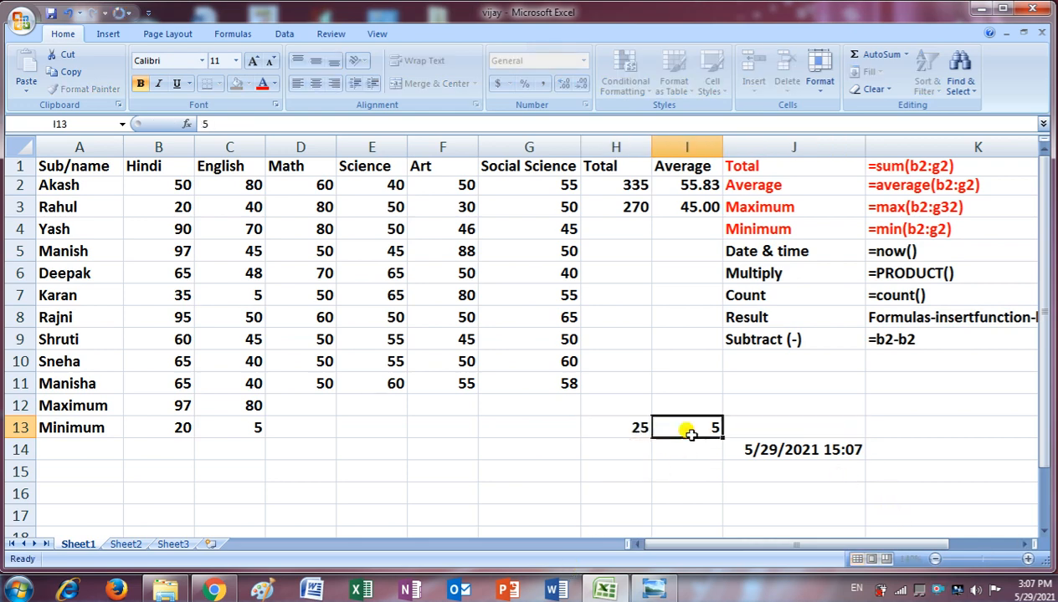
pyautogui.write('6')
# Multiply the two numbers in row 13 by entering =product(h13:i13) in cell J13.
pyautogui.click(807, 430)
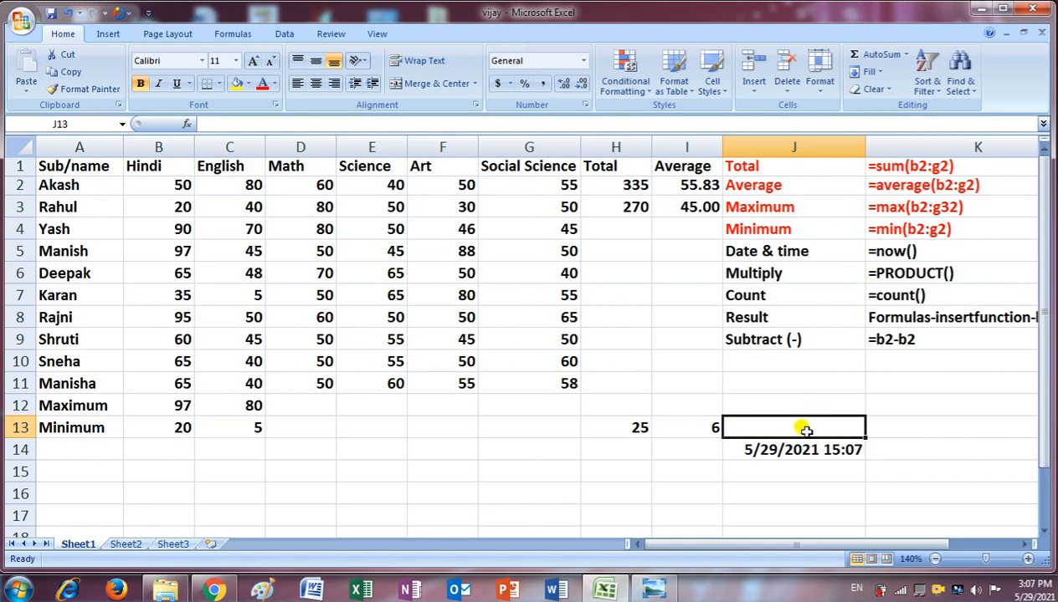
pyautogui.write('=p')
pyautogui.write('roduct(')
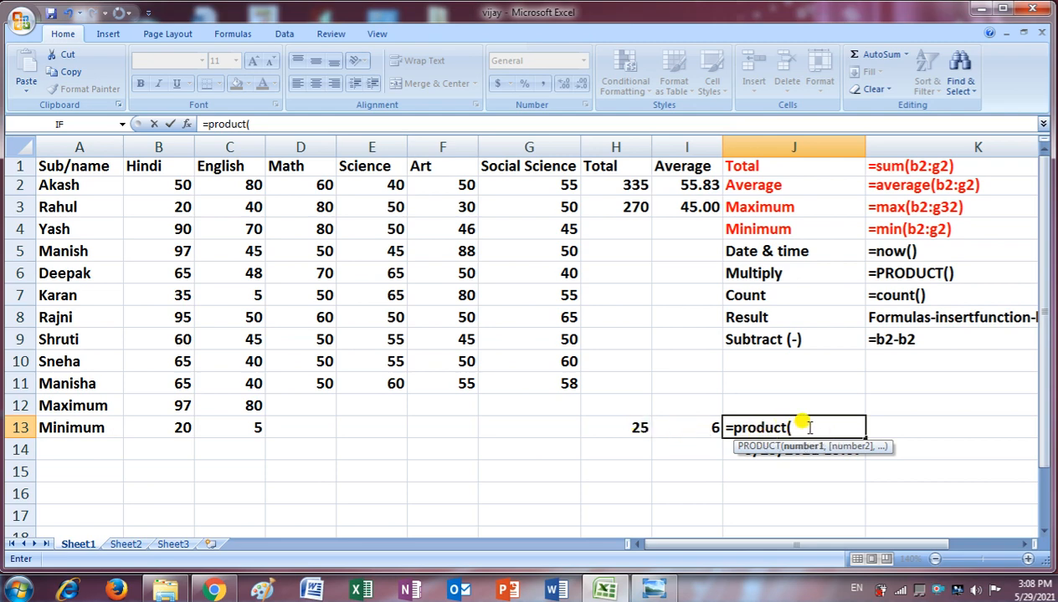
pyautogui.write('h')
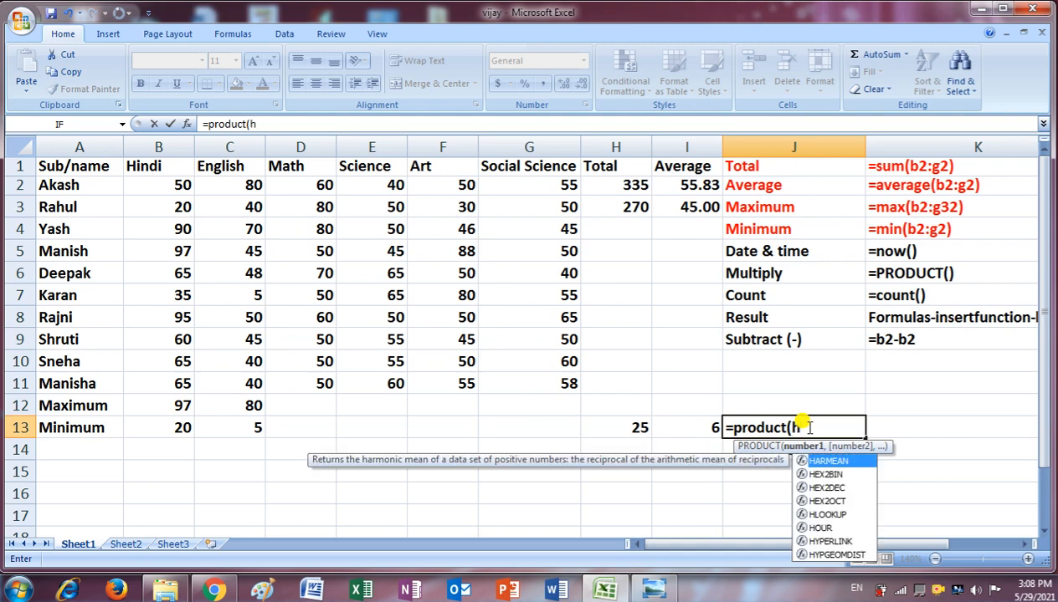
pyautogui.write('13:')
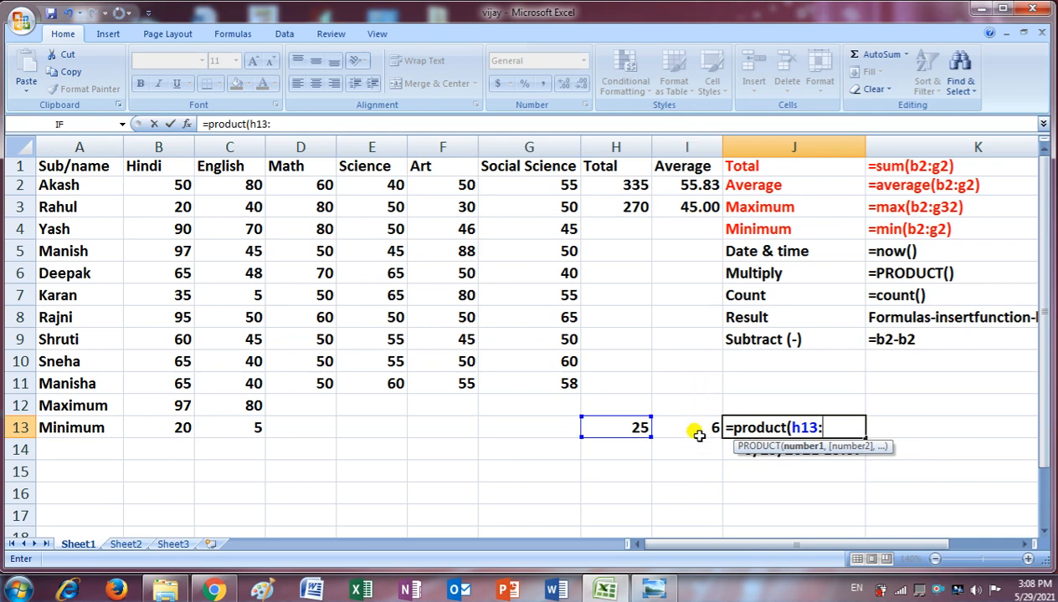
pyautogui.write('i13')
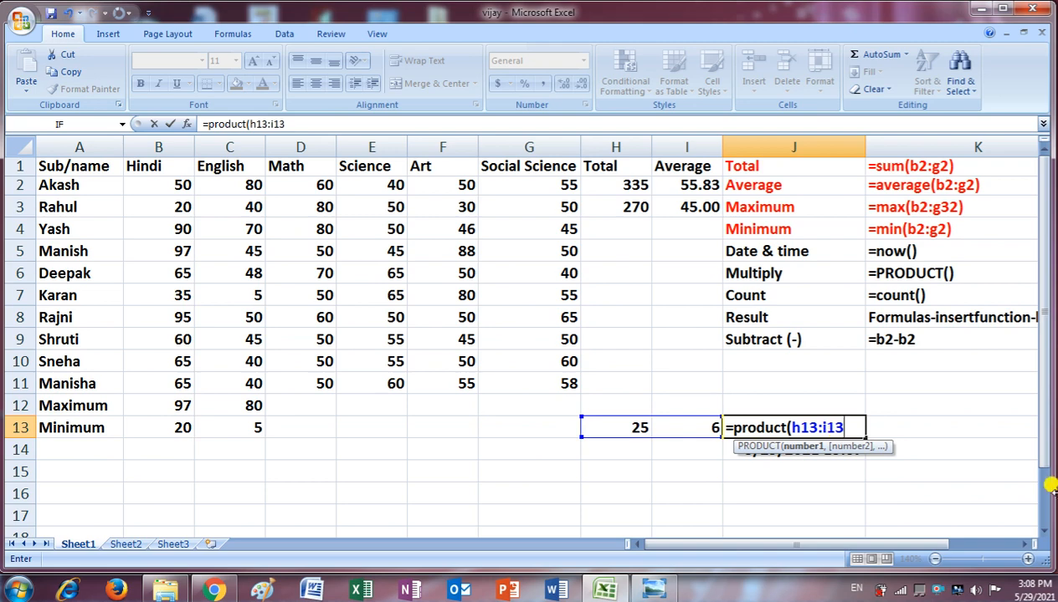
pyautogui.press('Return')
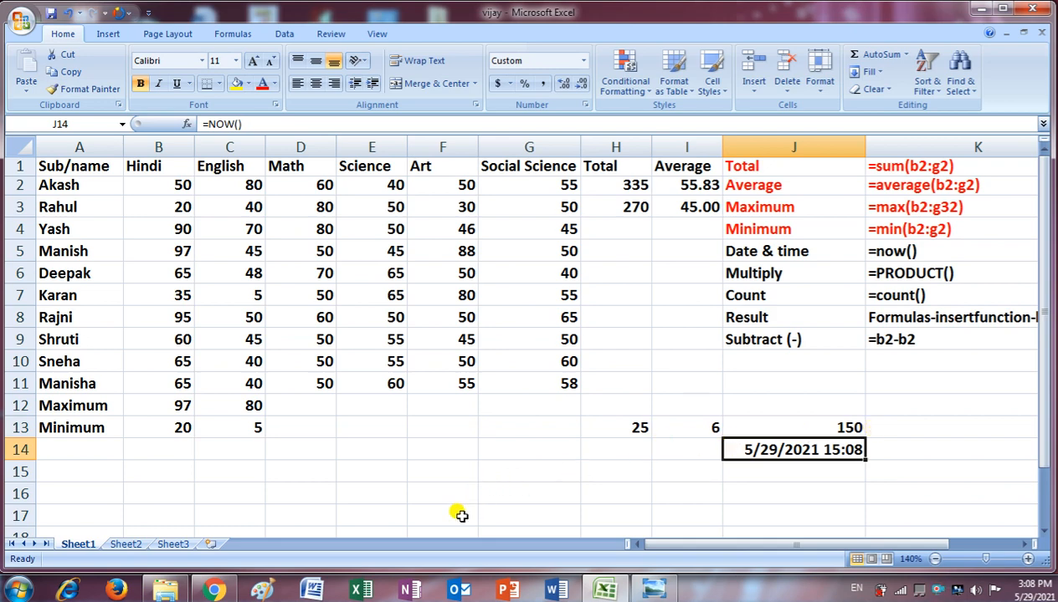
# Fill cells E15 through I15 with the numbers 2, 5, 3, 2 and 4.
pyautogui.click(346, 470)
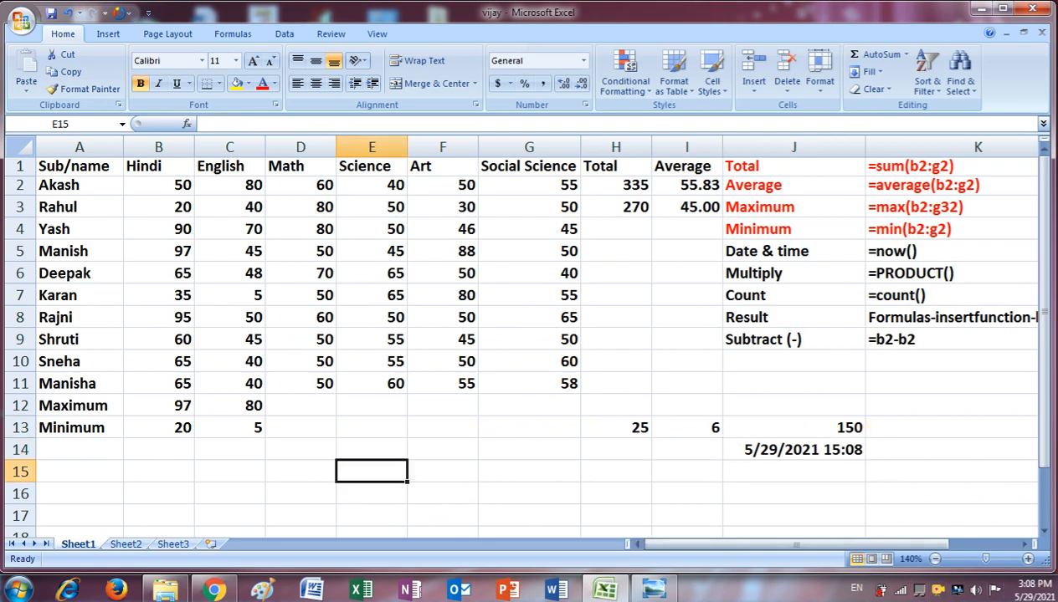
pyautogui.write('2')
pyautogui.press('Tab')
pyautogui.write('5')
pyautogui.press('Tab')
pyautogui.write('3')
pyautogui.press('Tab')
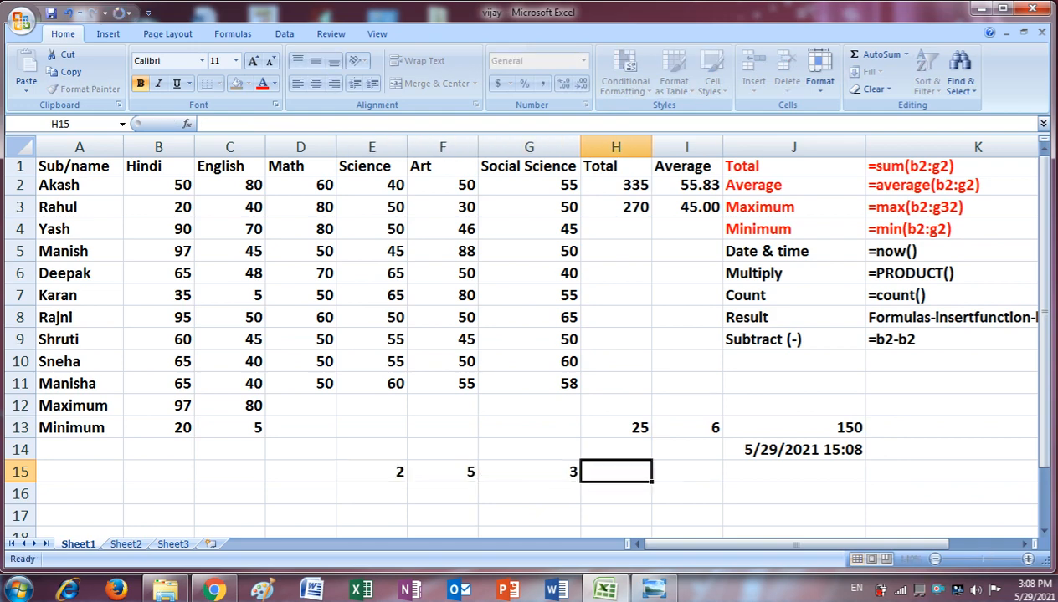
pyautogui.write('2')
pyautogui.press('Tab')
pyautogui.write('4')
pyautogui.press('Tab')
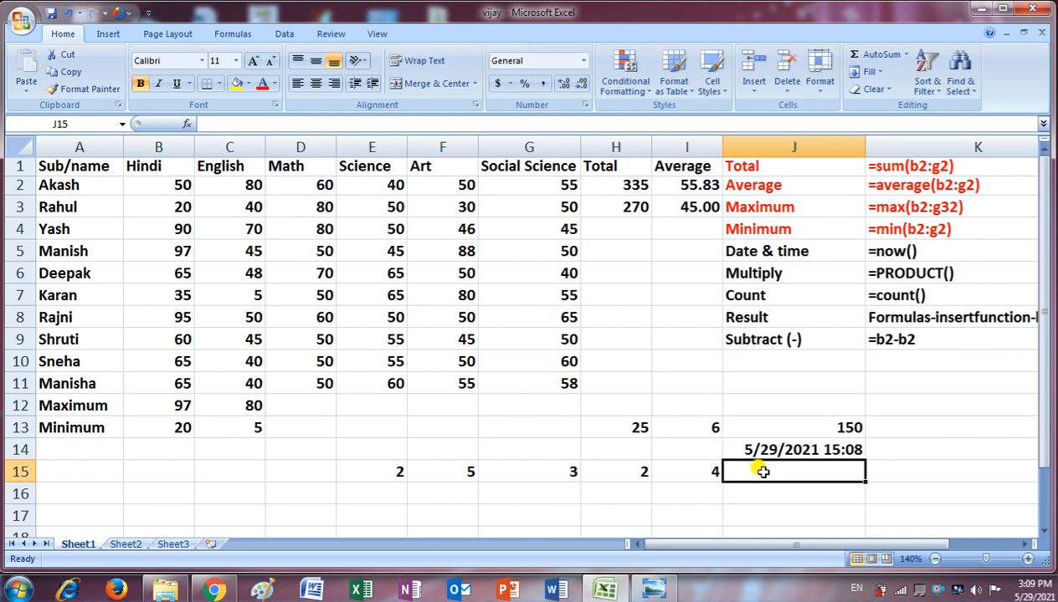
# Multiply the five numbers in row 15 by entering =product(e15:i15) in cell J15.
pyautogui.write('=produ')
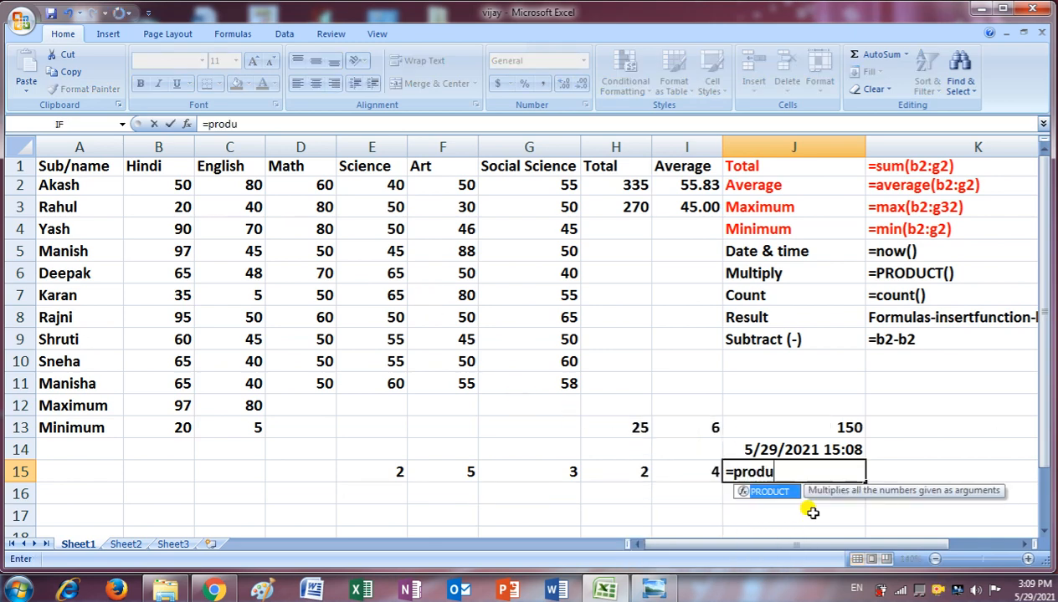
pyautogui.write('ct(')
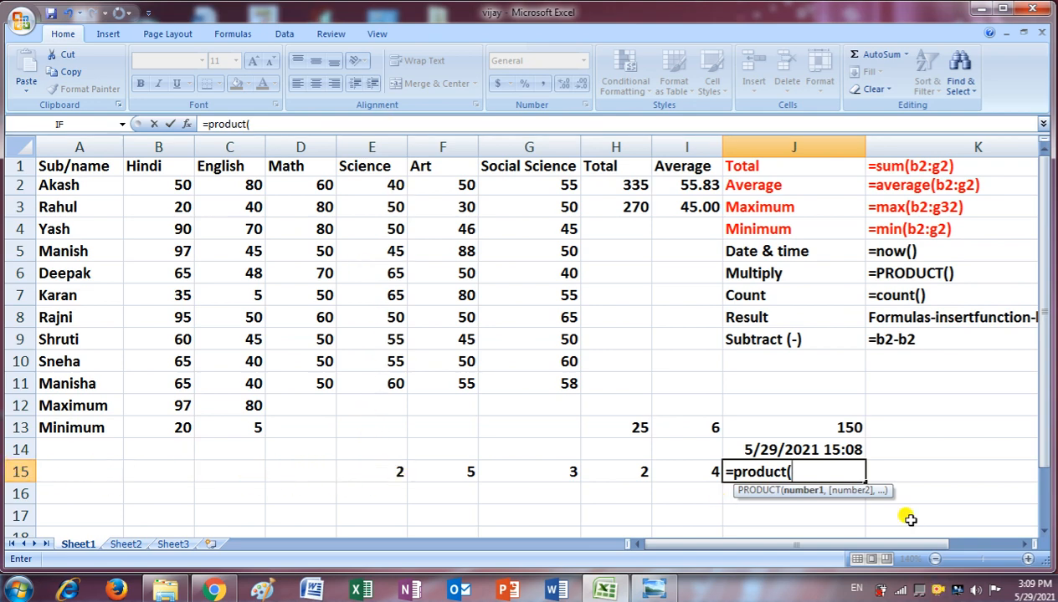
pyautogui.write('e15:i')
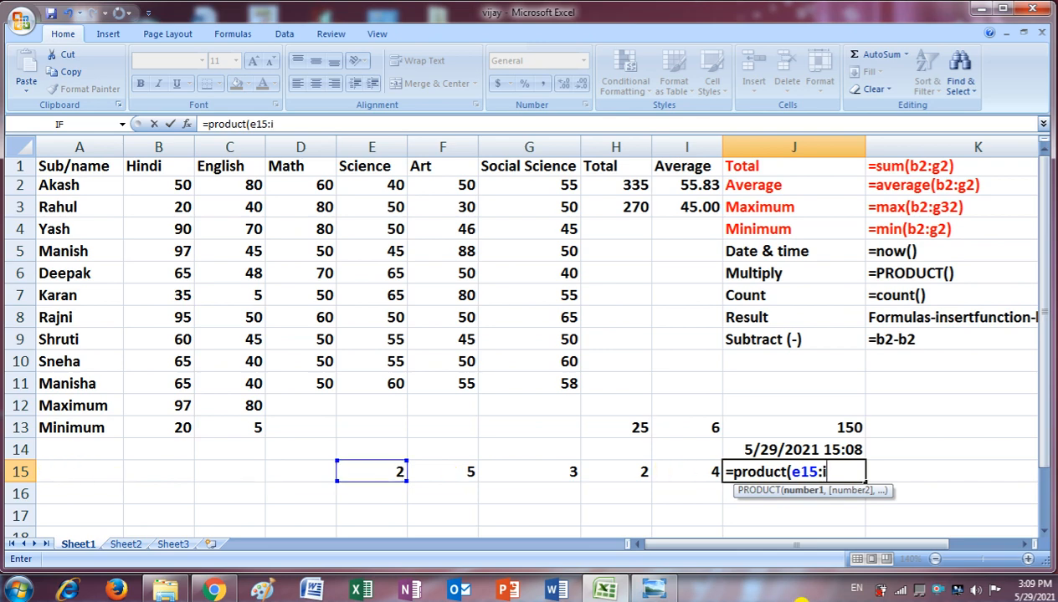
pyautogui.write('15')
pyautogui.press('Return')
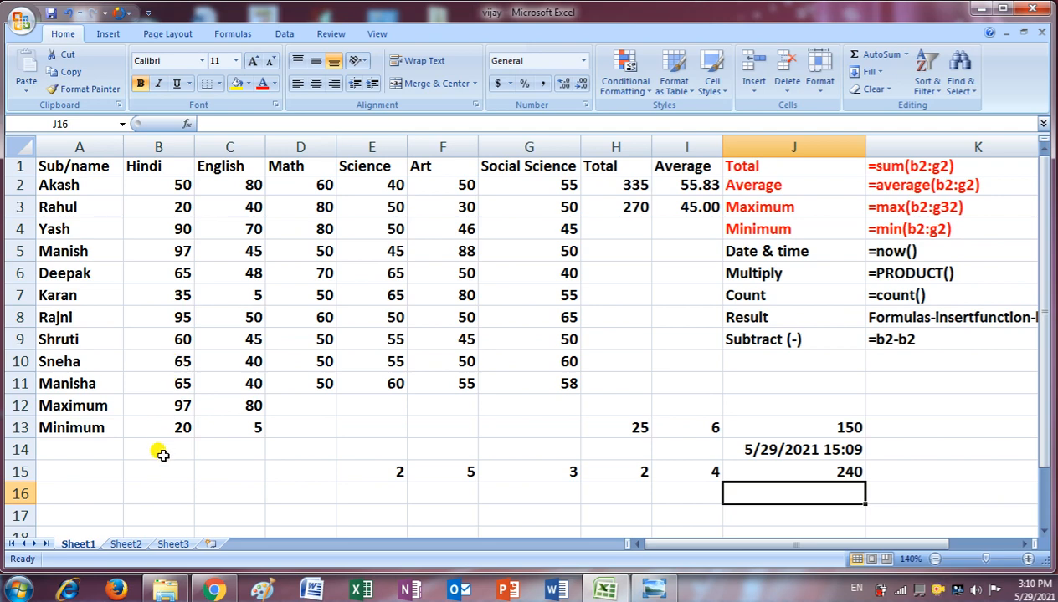
# Label cell A14 "Count" and count the Hindi marks with =count(b2:b11) in cell B14.
pyautogui.click(87, 450)
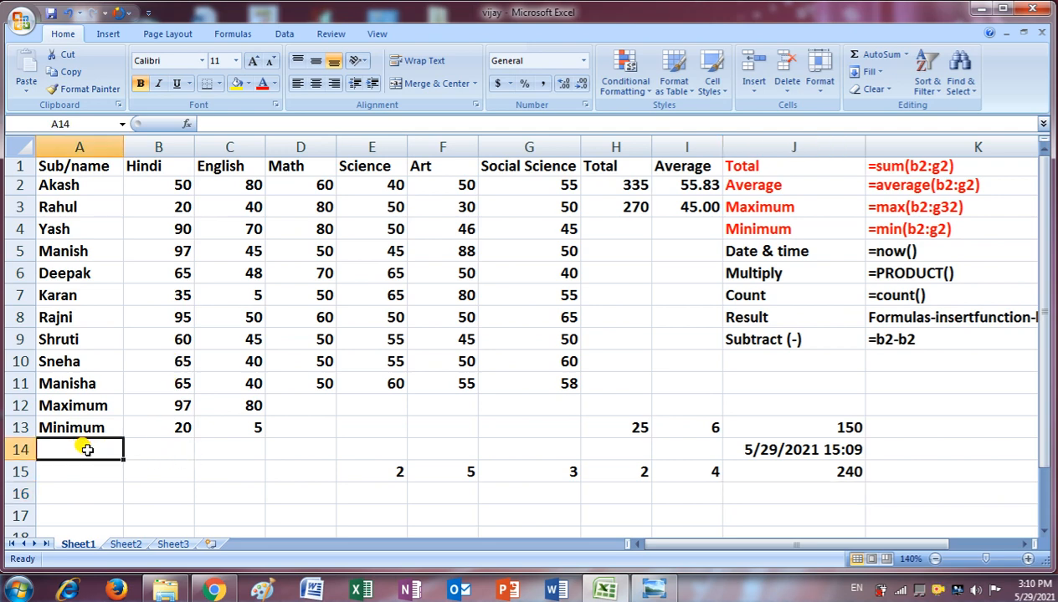
pyautogui.write('Count')
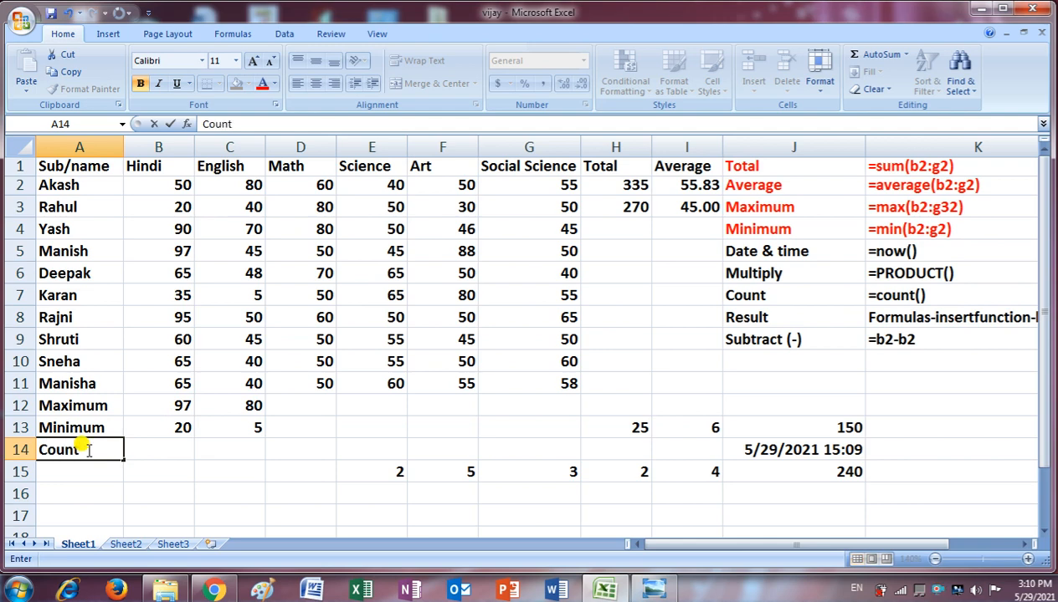
pyautogui.click(151, 450)
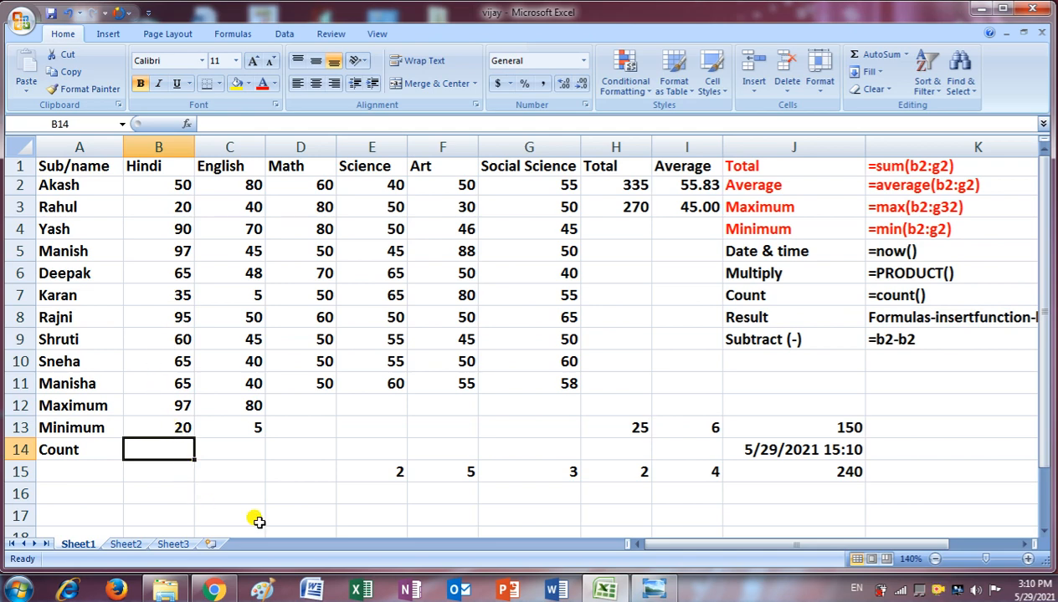
pyautogui.write('=count(')
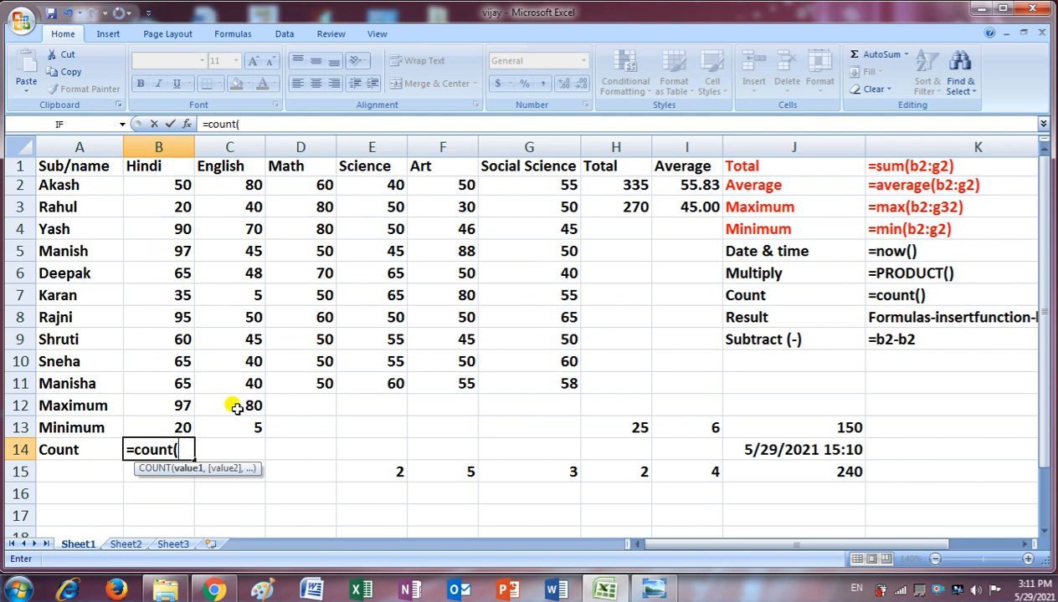
pyautogui.write('b2:')
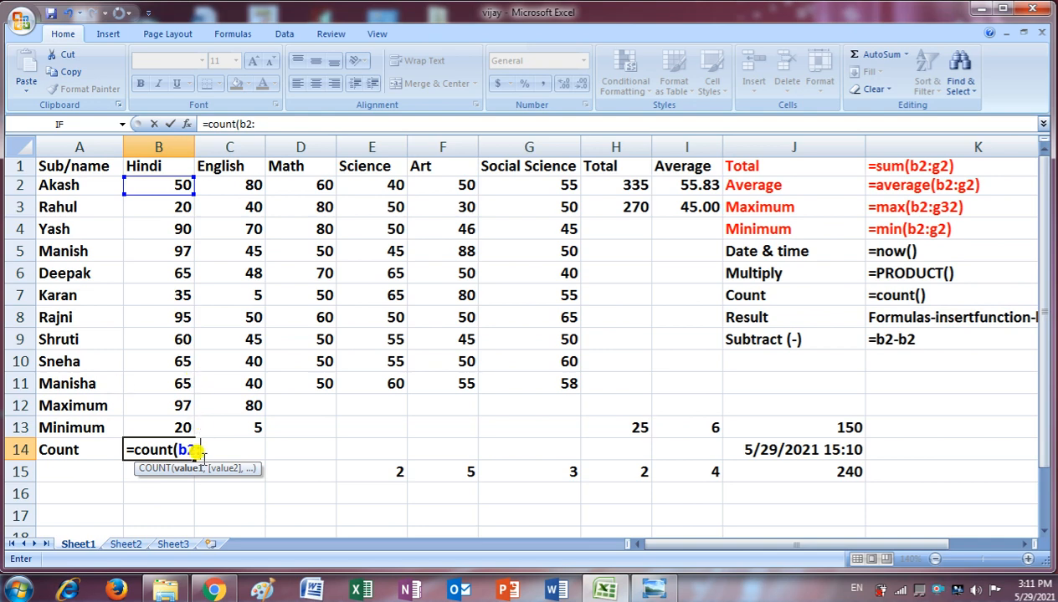
pyautogui.write('b11')
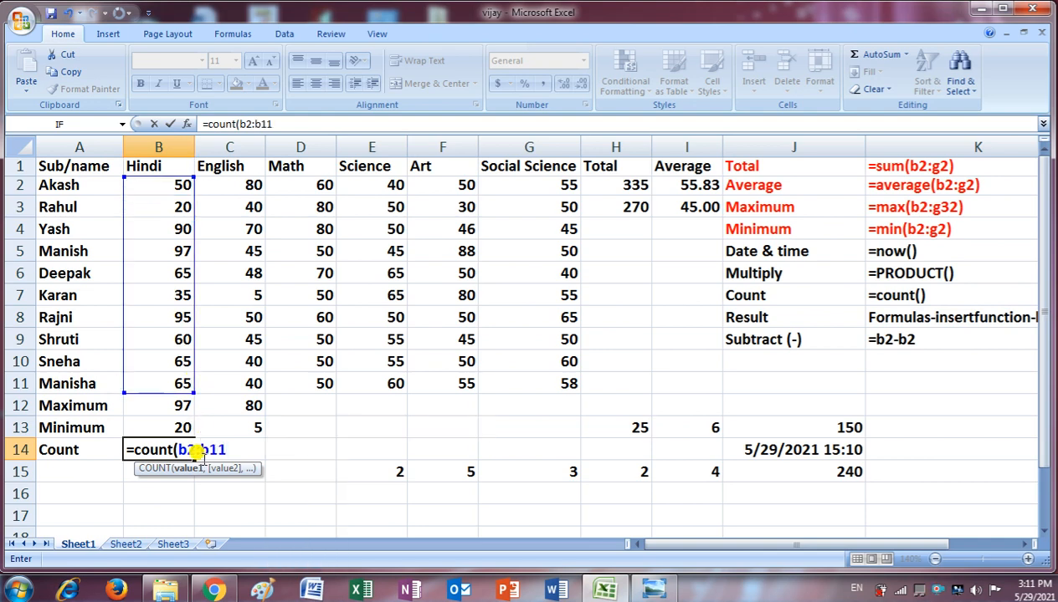
pyautogui.press('Return')
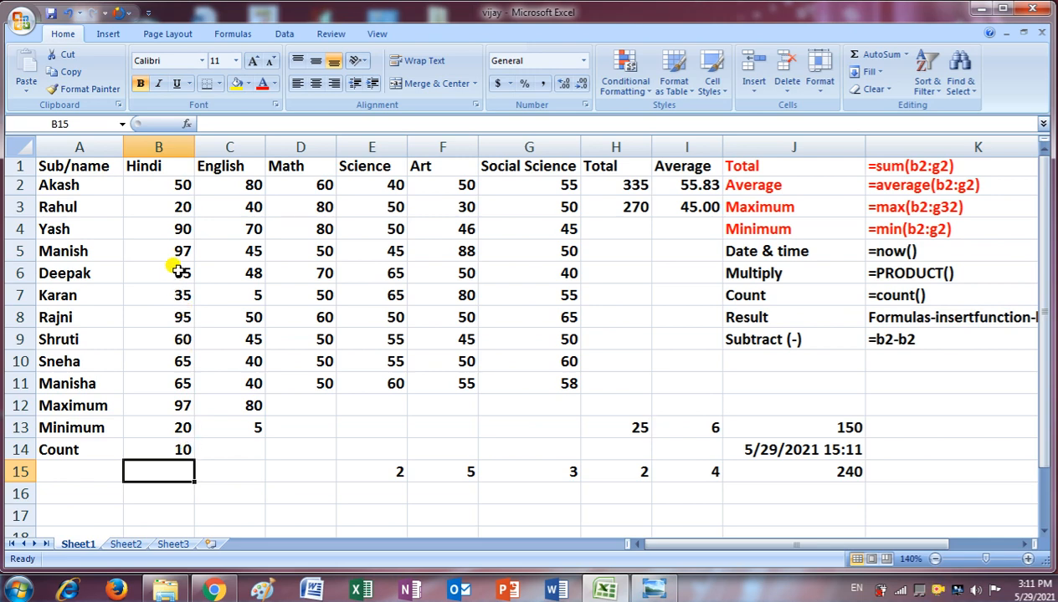
# Clear the Hindi marks in cells B5 and B6 to test the count formula.
pyautogui.moveTo(172, 247); pyautogui.dragTo(176, 272)
pyautogui.press('Delete')
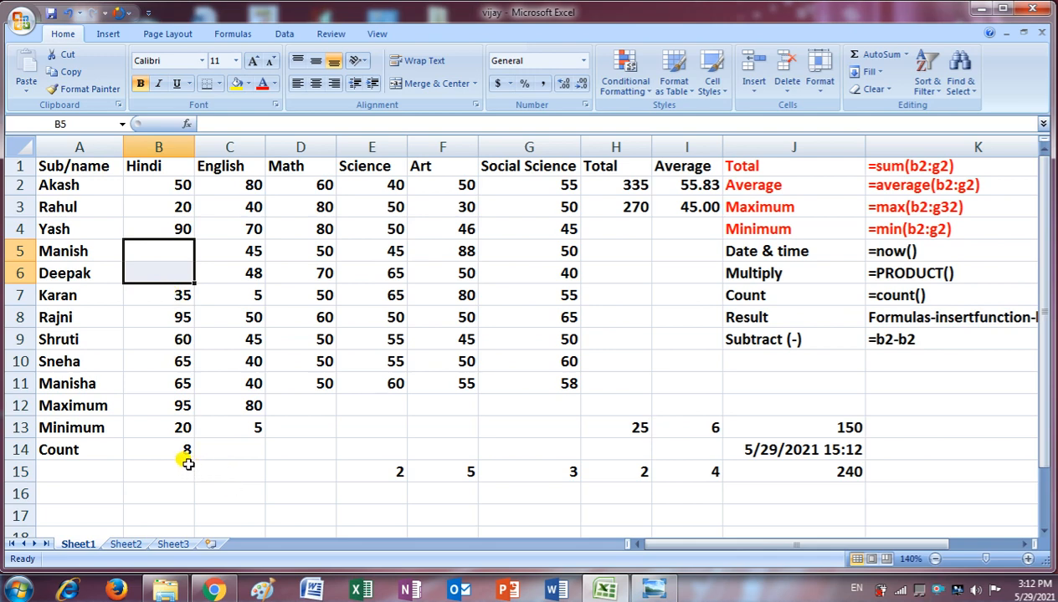
# Clear the Hindi mark in cell B9 to test the count formula again.
pyautogui.click(174, 335)
pyautogui.press('Delete')
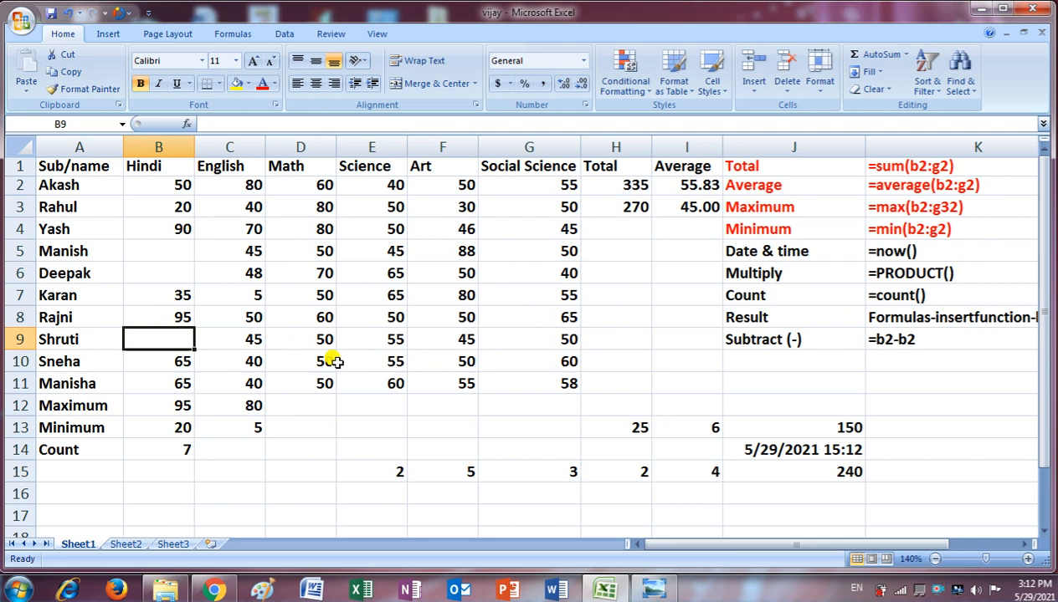
pyautogui.click(216, 465)
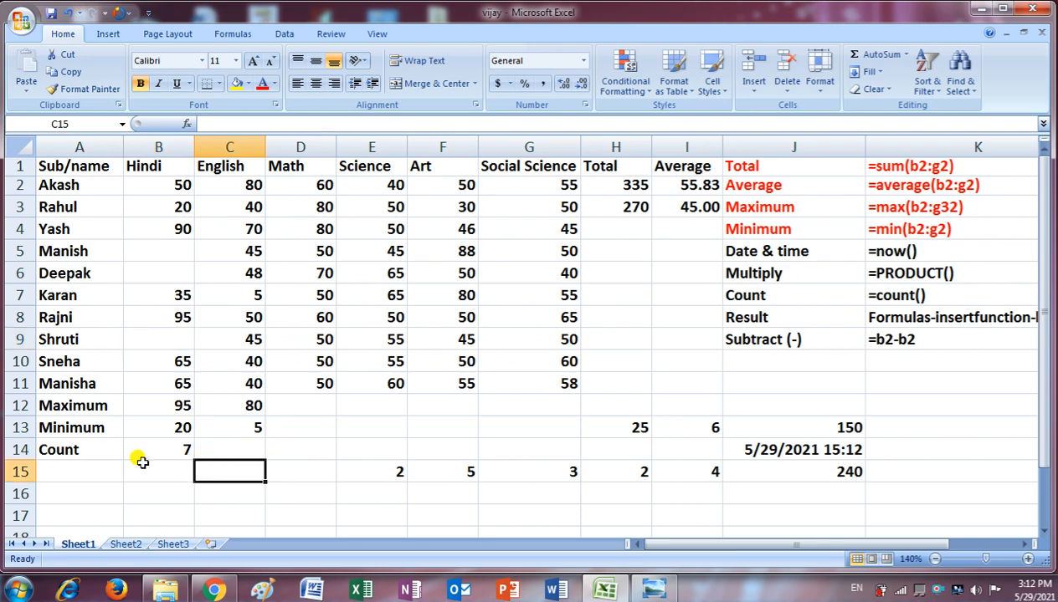
# Enter 45 as the Hindi mark in cell B5.
pyautogui.click(159, 246)
pyautogui.write('45')
pyautogui.press('Return')
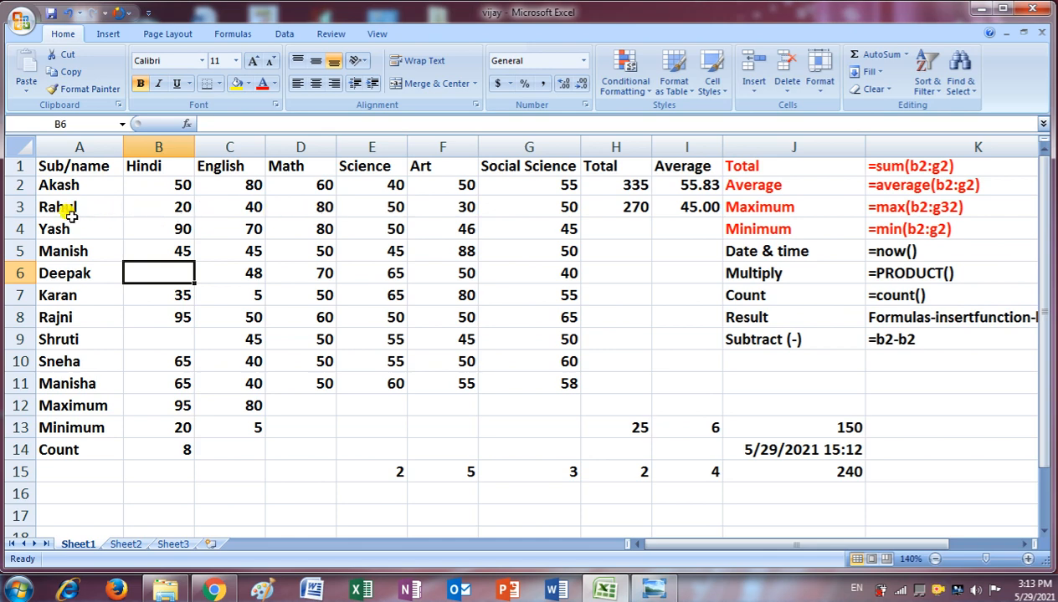
# Insert one blank sheet row above row 3, between the first two students.
pyautogui.click(18, 207)
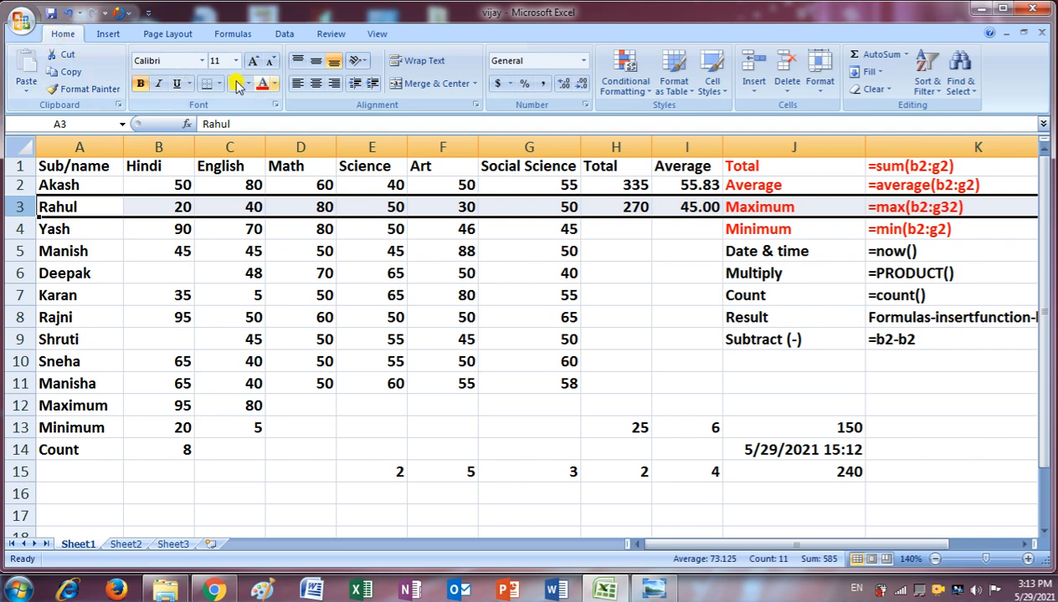
pyautogui.click(753, 95)
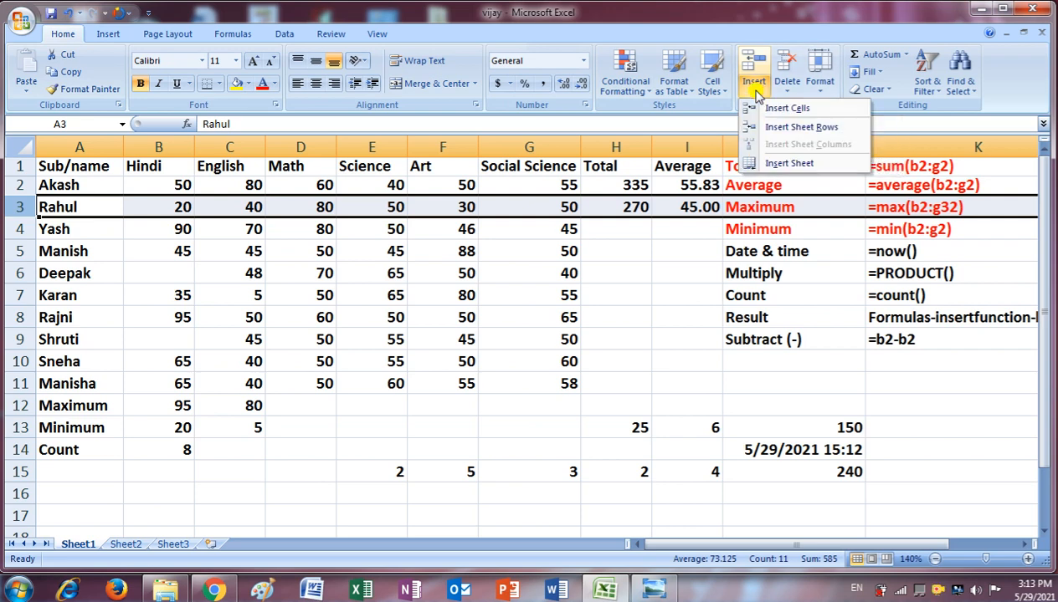
pyautogui.click(806, 128)
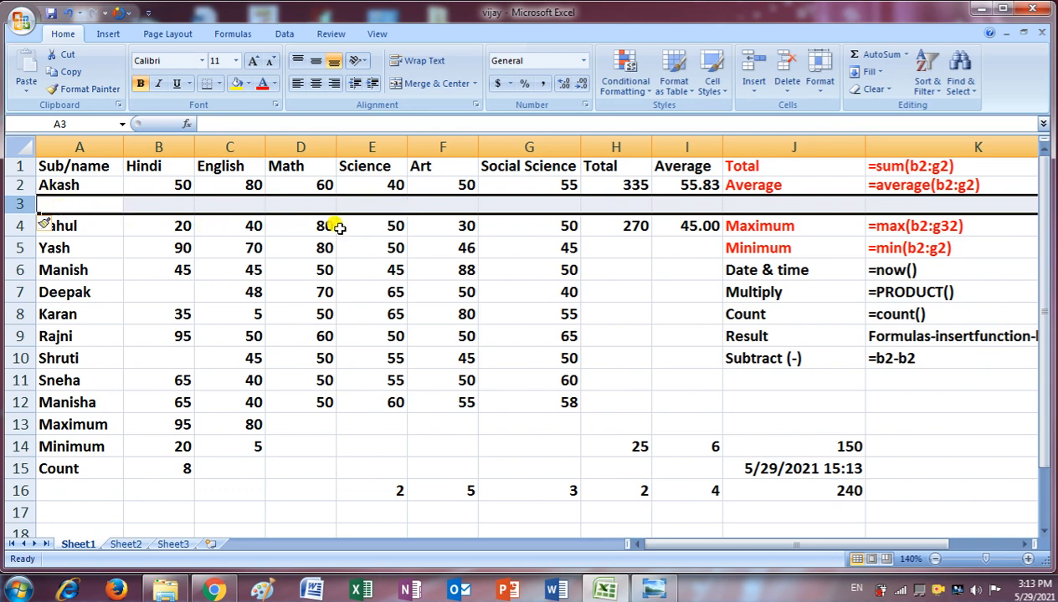
# Insert one blank sheet row above row 5, between the second and third students.
pyautogui.click(88, 224)
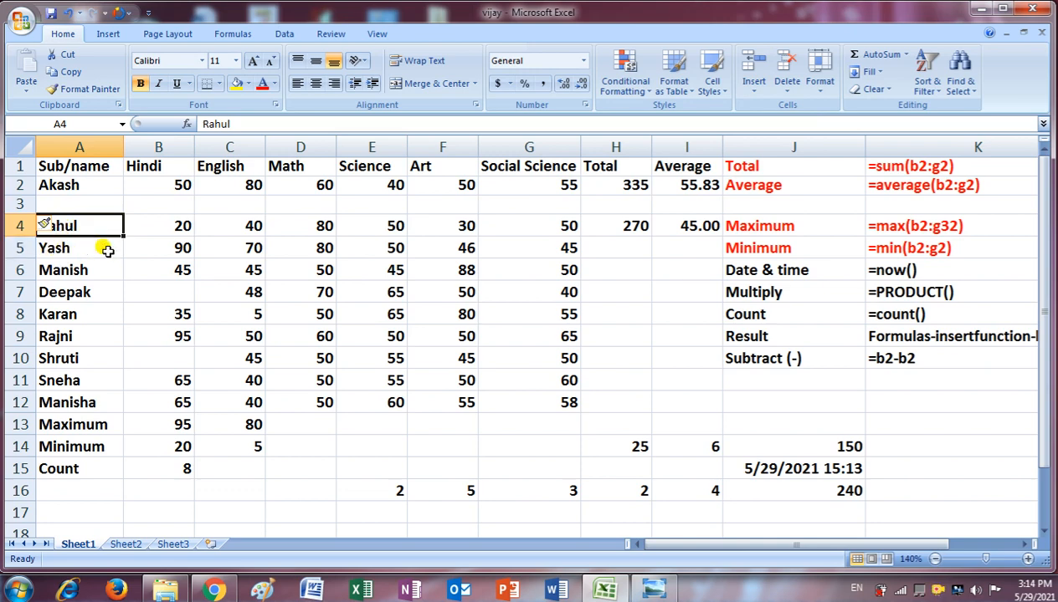
pyautogui.click(17, 248)
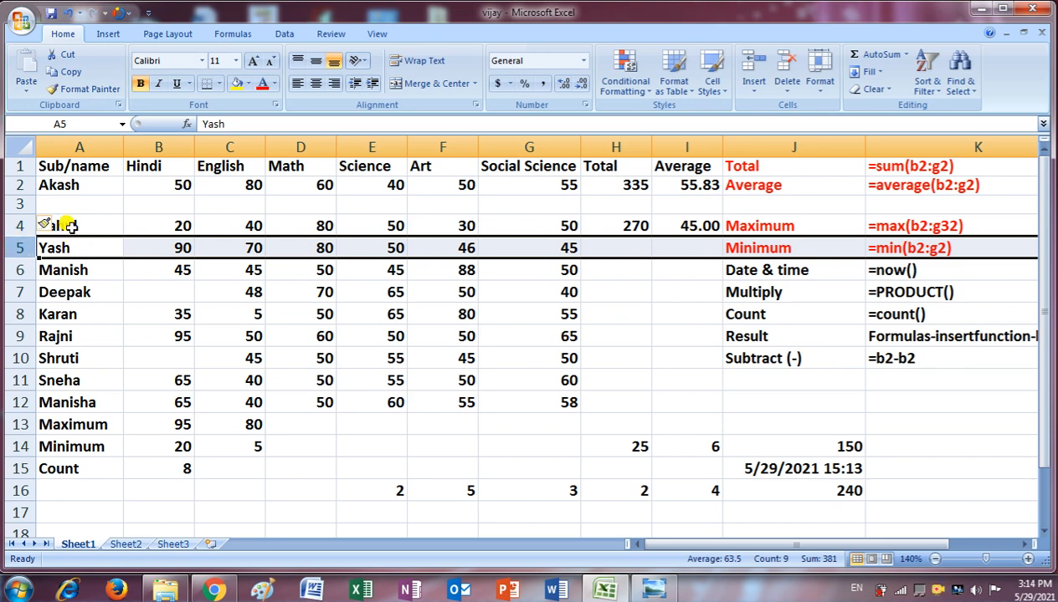
pyautogui.click(13, 248)
pyautogui.click(16, 250)
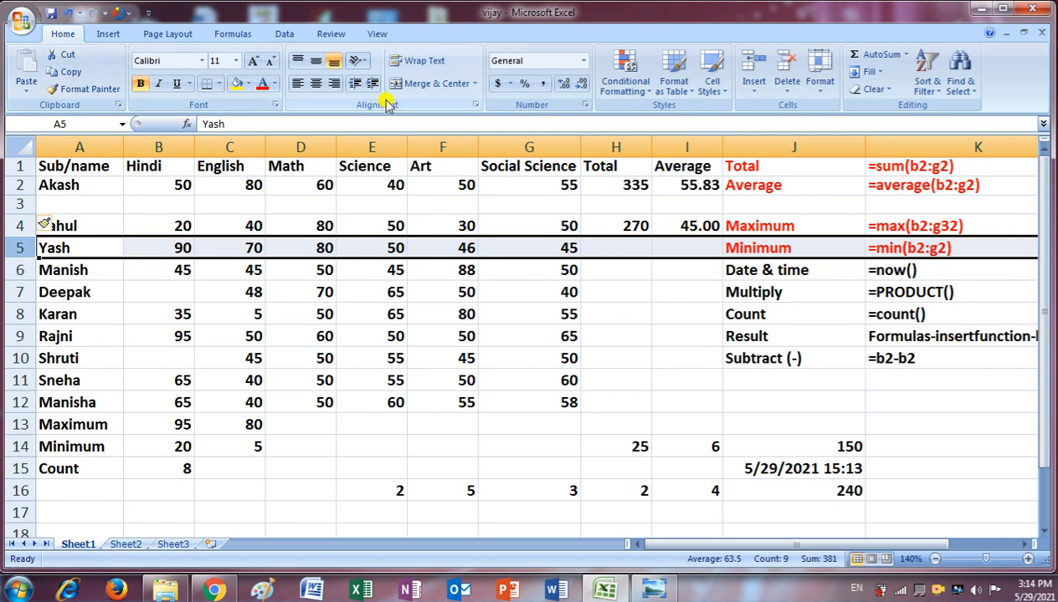
pyautogui.click(760, 94)
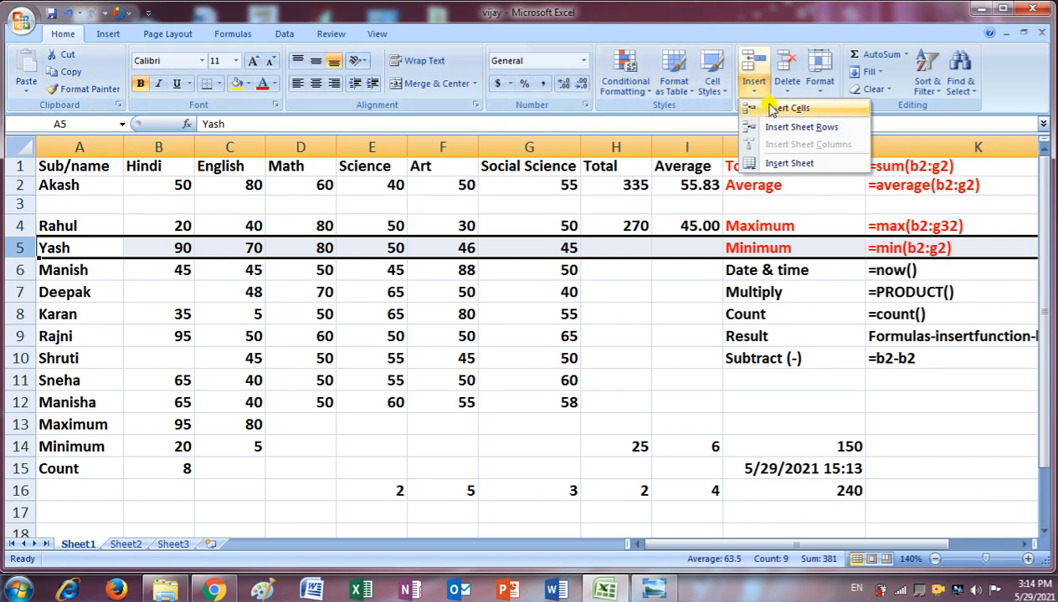
pyautogui.click(808, 133)
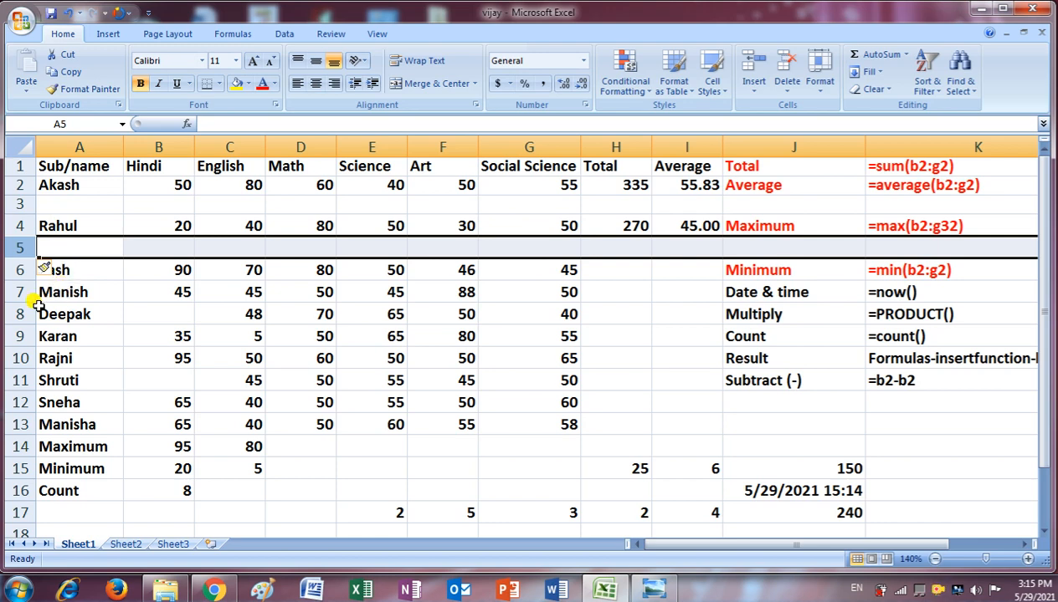
# Insert five blank rows above row 7, after the third student.
pyautogui.click(14, 292)
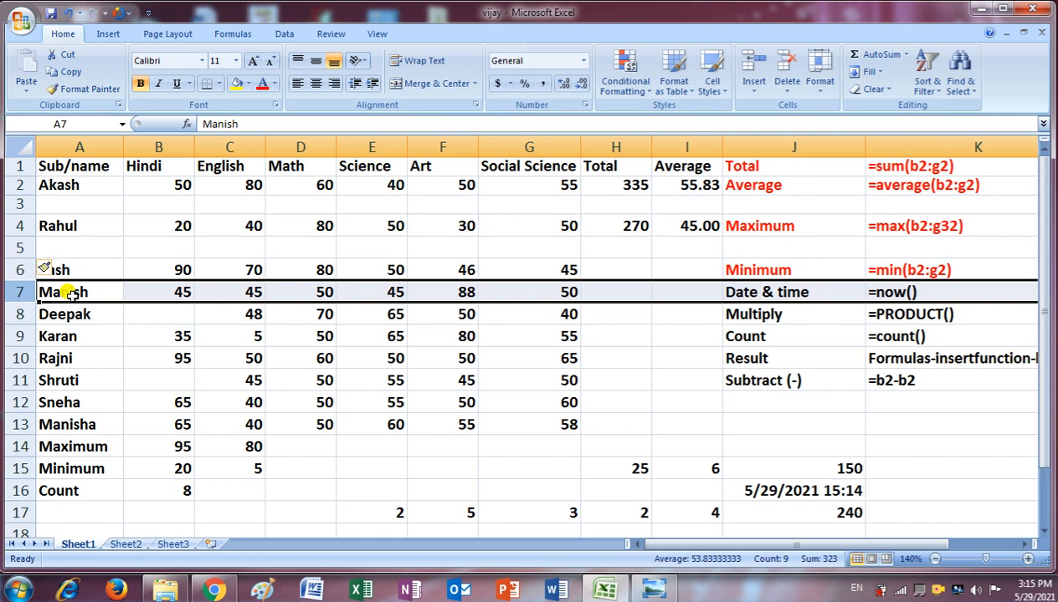
pyautogui.hotkey('ctrl', 'shift', '+')
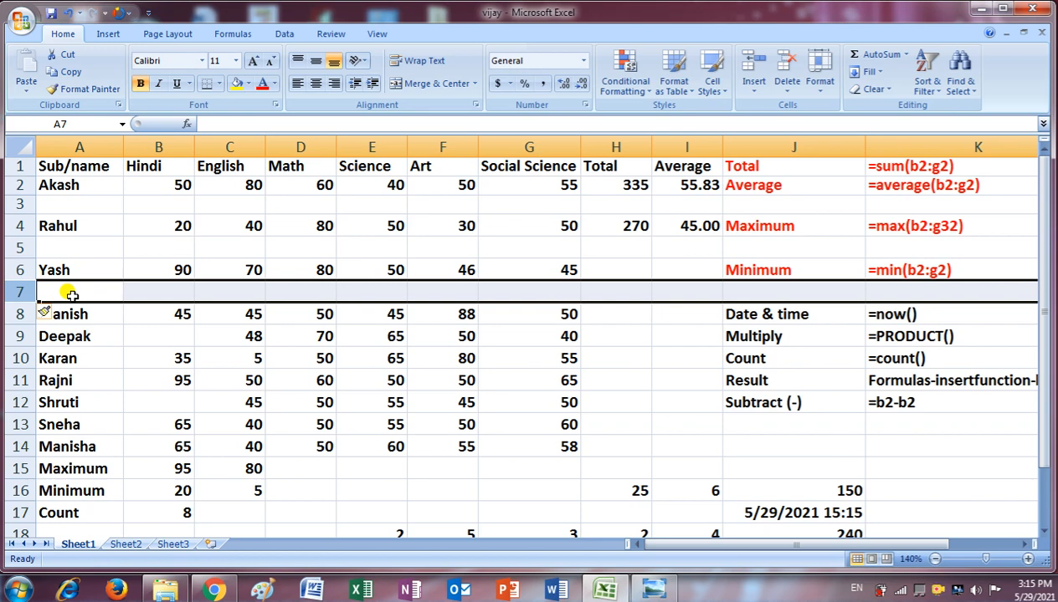
pyautogui.hotkey('ctrl', 'shift', '+')
pyautogui.hotkey('ctrl', 'shift', '+')
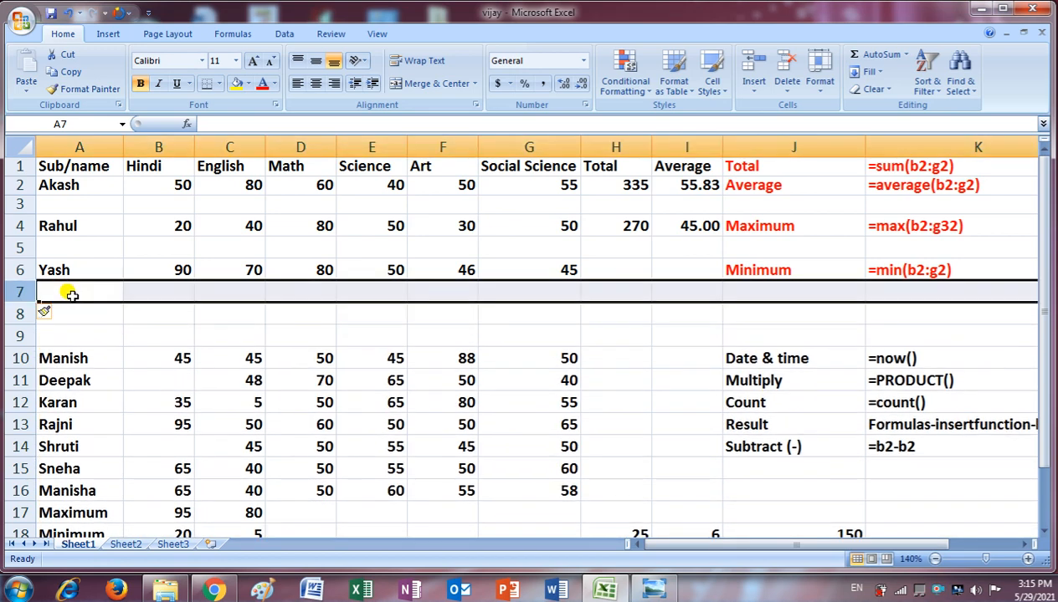
pyautogui.hotkey('ctrl', 'shift', '+')
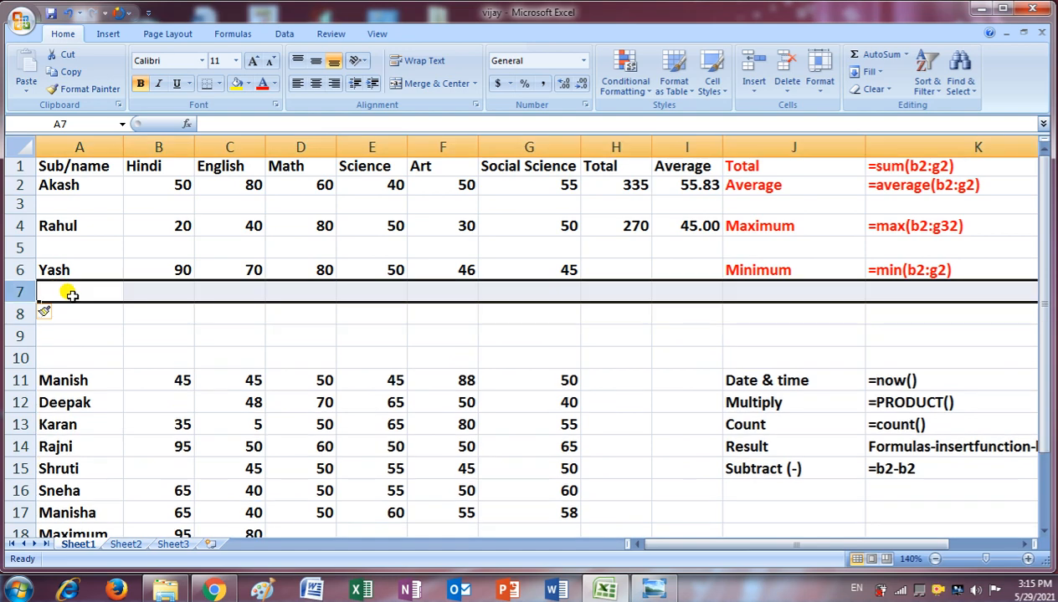
pyautogui.hotkey('ctrl', 'shift', '+')
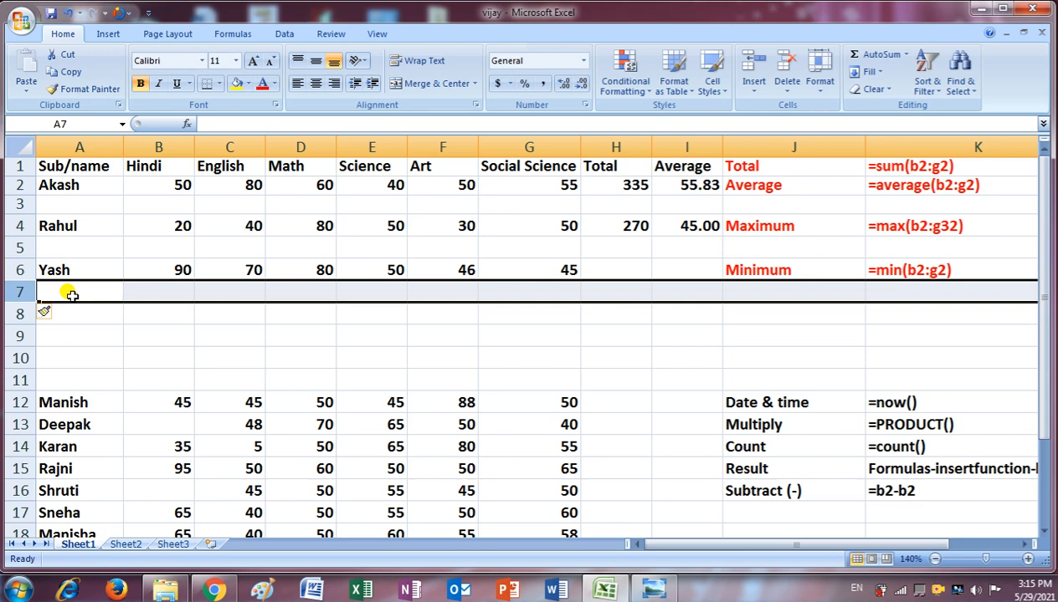
pyautogui.click(10, 293)
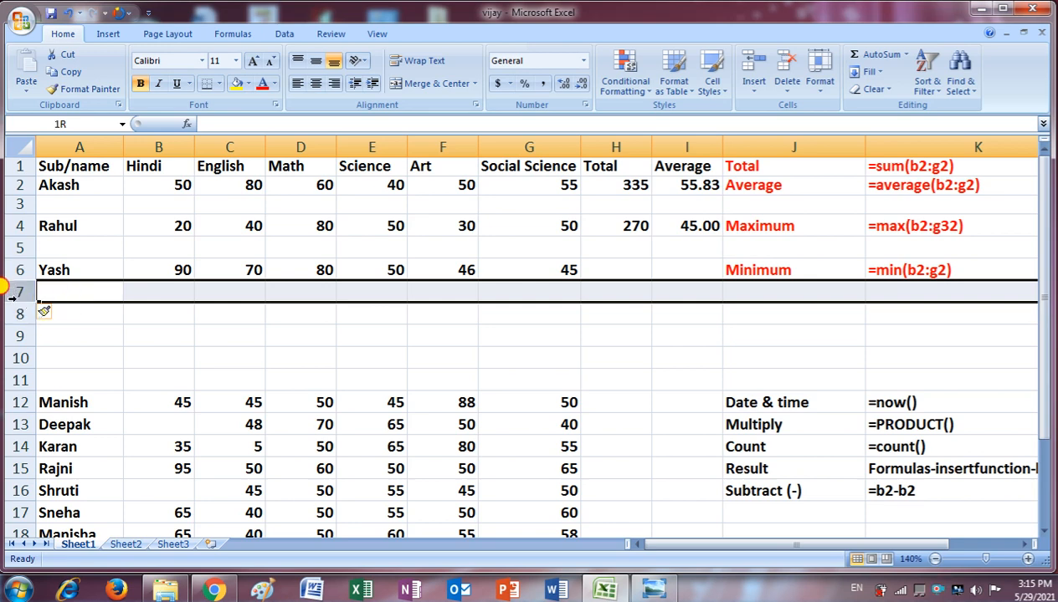
pyautogui.moveTo(13, 299); pyautogui.dragTo(12, 334)
pyautogui.click(78, 294)
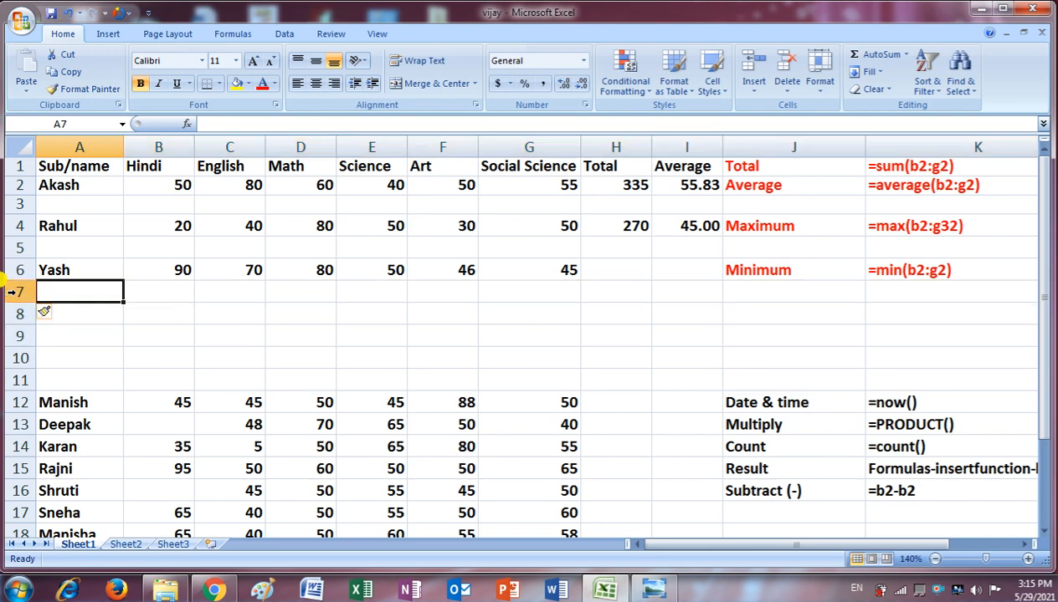
pyautogui.moveTo(11, 292); pyautogui.dragTo(10, 336)
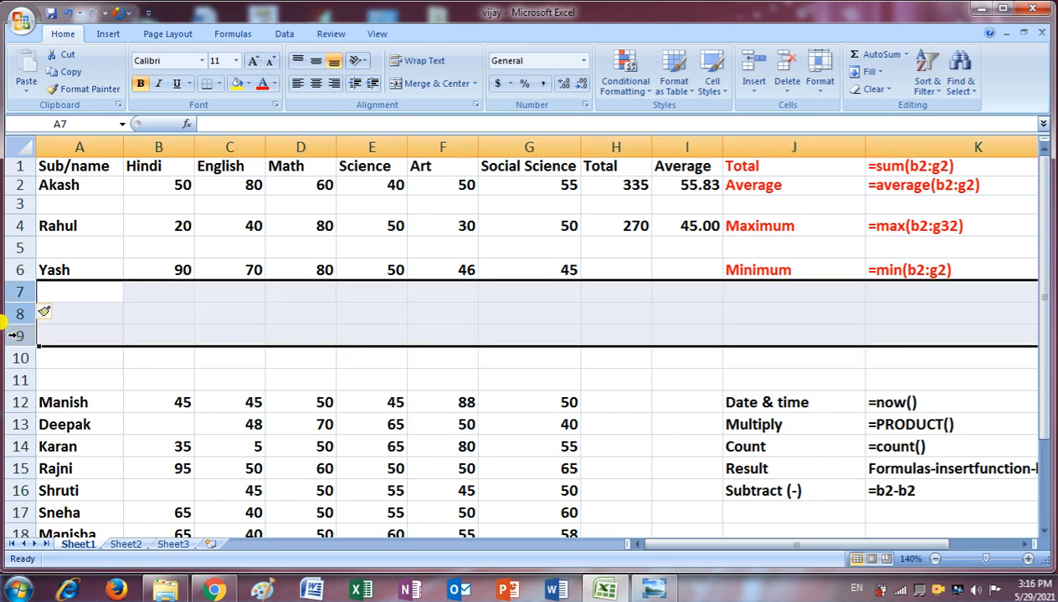
pyautogui.click(92, 331)
pyautogui.moveTo(91, 289); pyautogui.dragTo(101, 339)
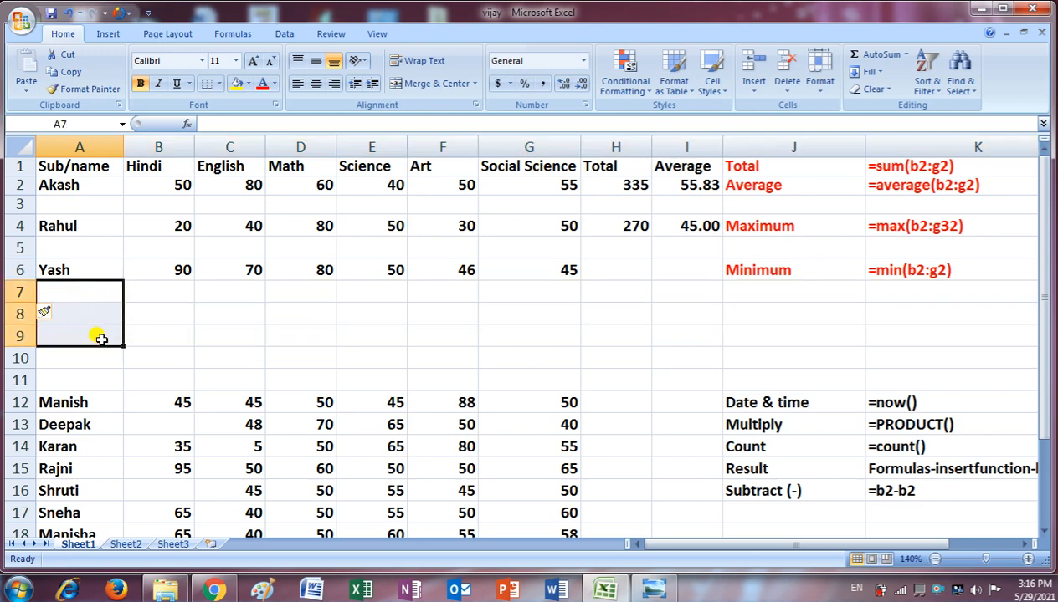
pyautogui.moveTo(183, 293); pyautogui.dragTo(208, 335)
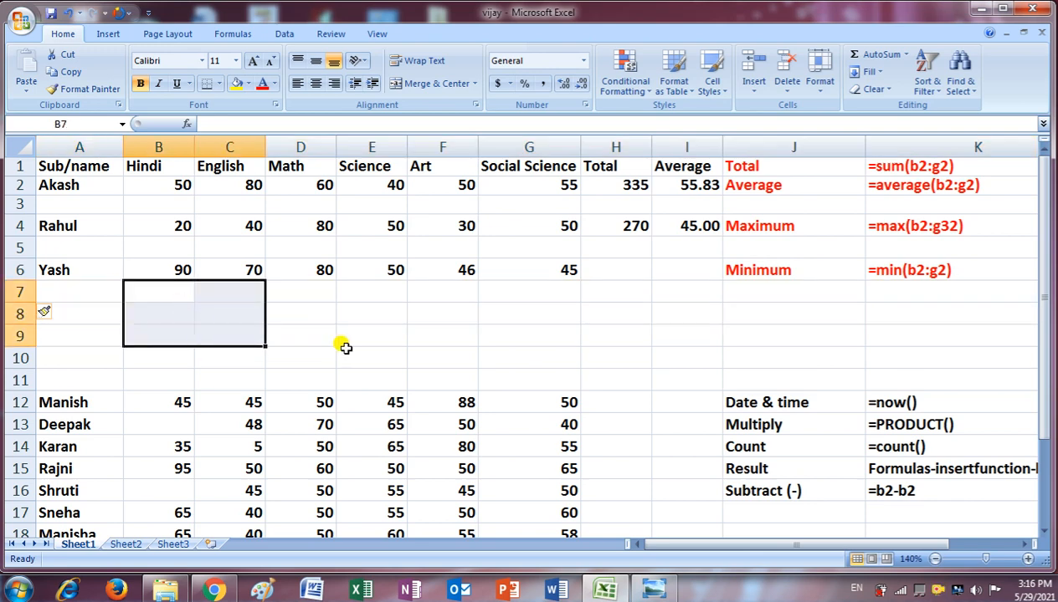
pyautogui.moveTo(156, 290); pyautogui.dragTo(258, 335)
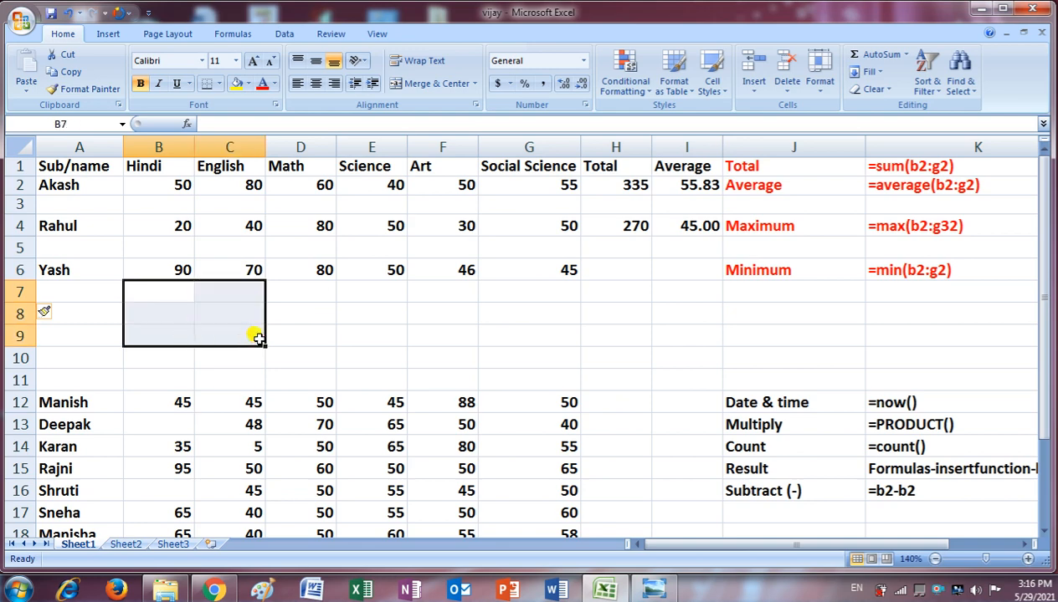
pyautogui.click(153, 283)
pyautogui.moveTo(253, 282); pyautogui.dragTo(295, 331)
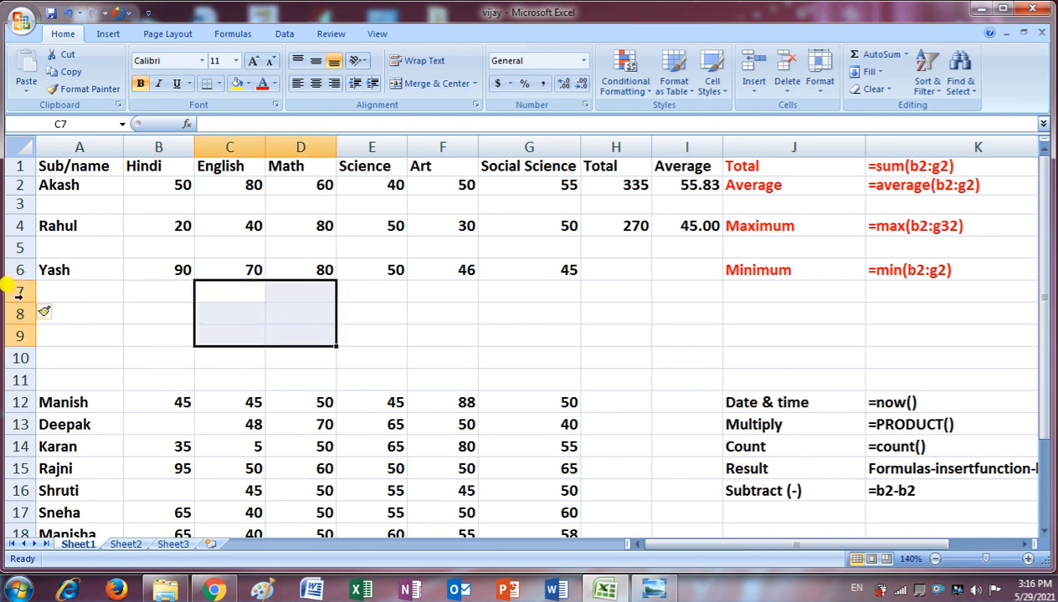
pyautogui.moveTo(17, 292); pyautogui.dragTo(19, 293)
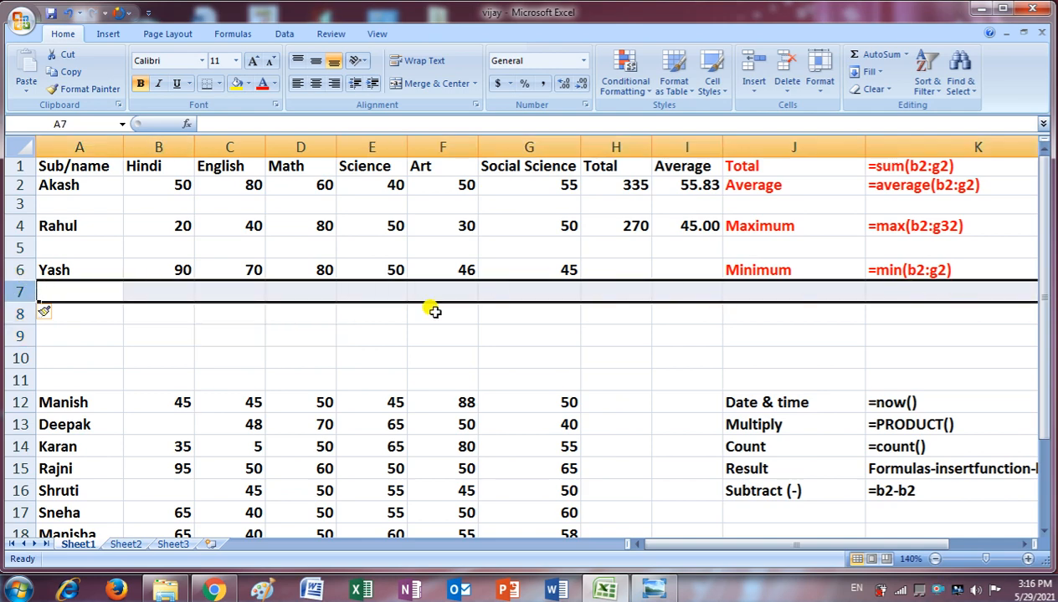
pyautogui.moveTo(136, 292); pyautogui.dragTo(179, 356)
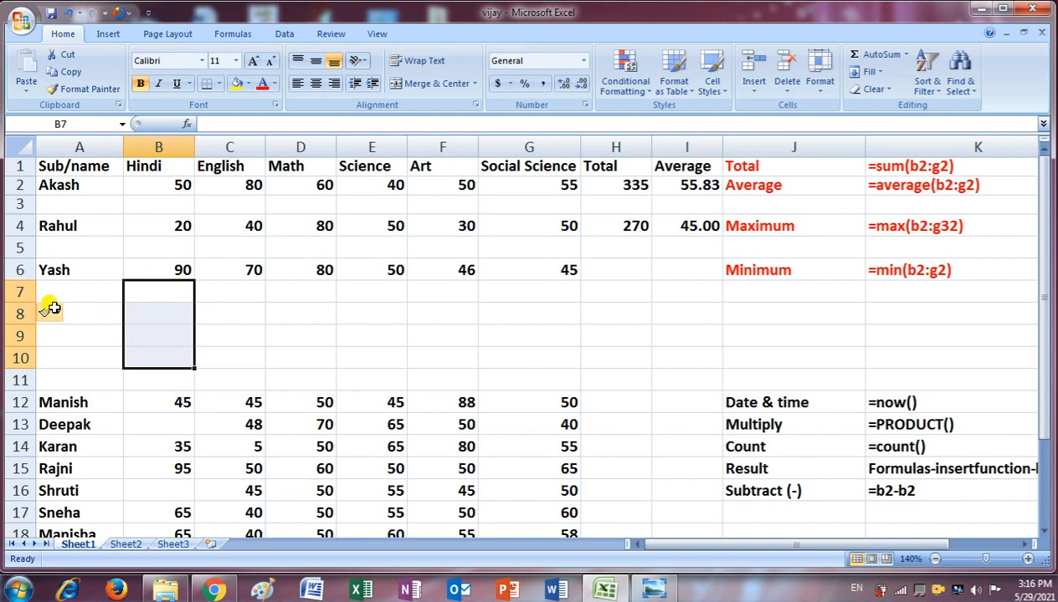
pyautogui.moveTo(4, 292); pyautogui.dragTo(8, 356)
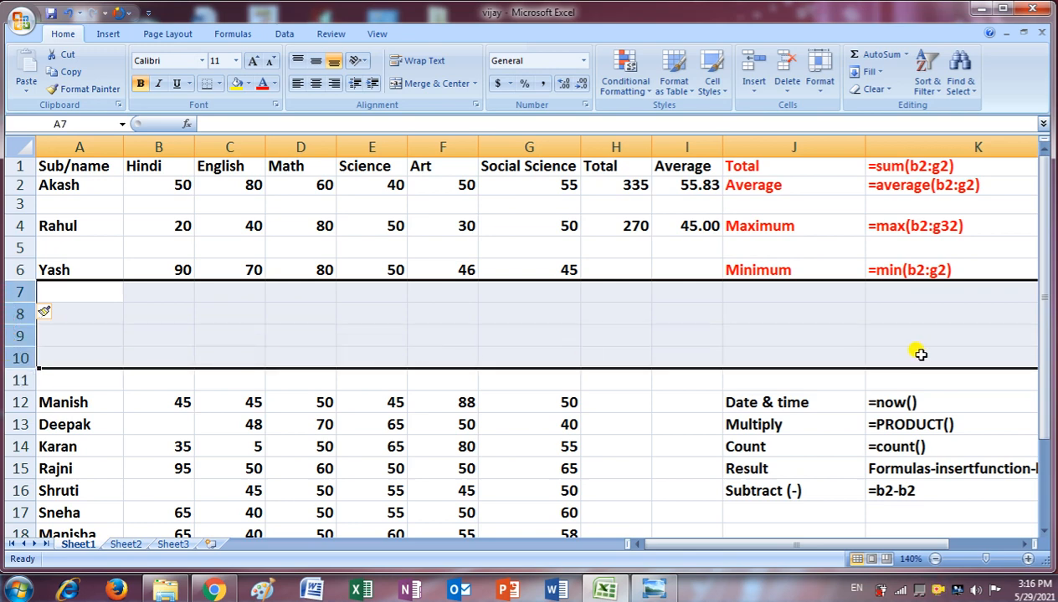
# Delete the blank sheet rows 7 to 9 together.
pyautogui.moveTo(15, 287); pyautogui.dragTo(13, 339)
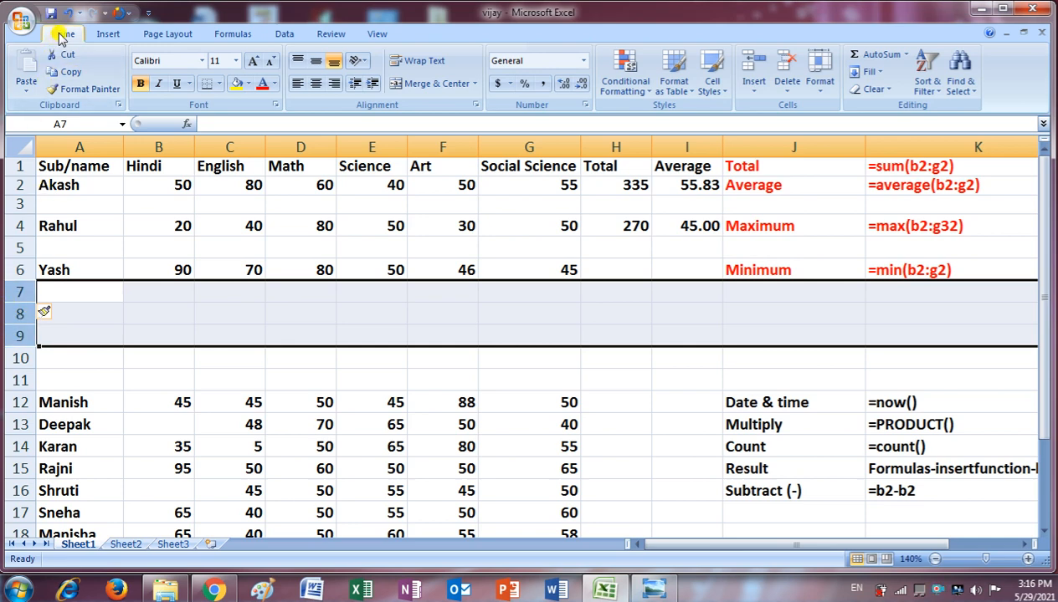
pyautogui.click(788, 88)
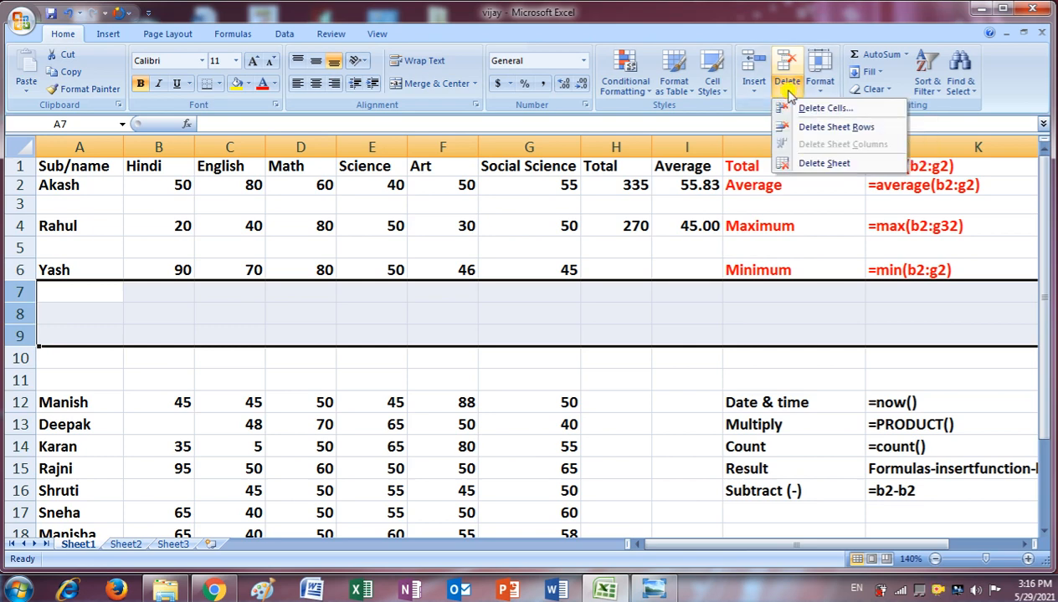
pyautogui.click(865, 131)
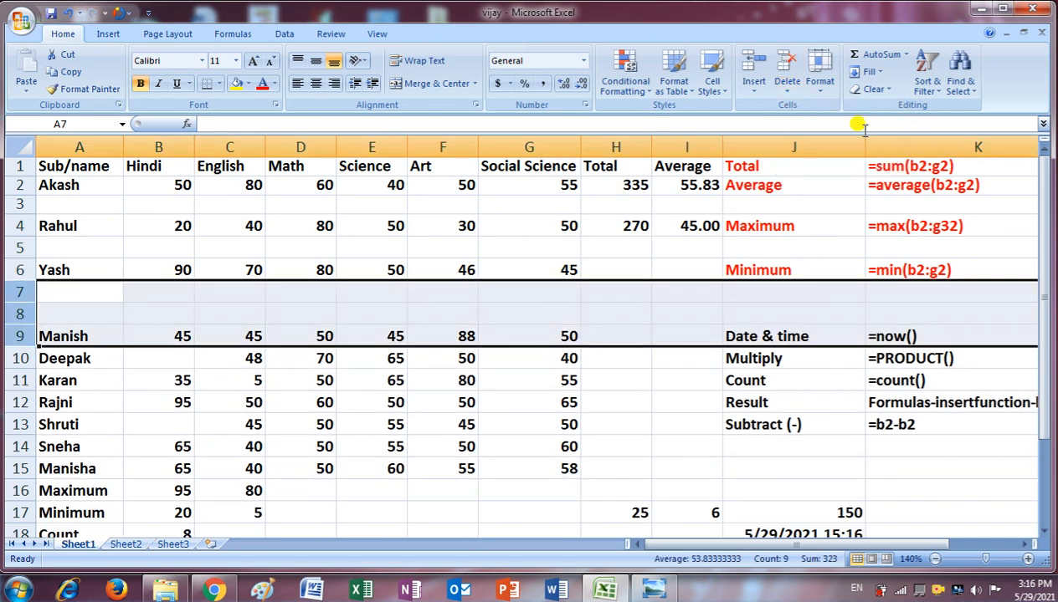
pyautogui.click(89, 313)
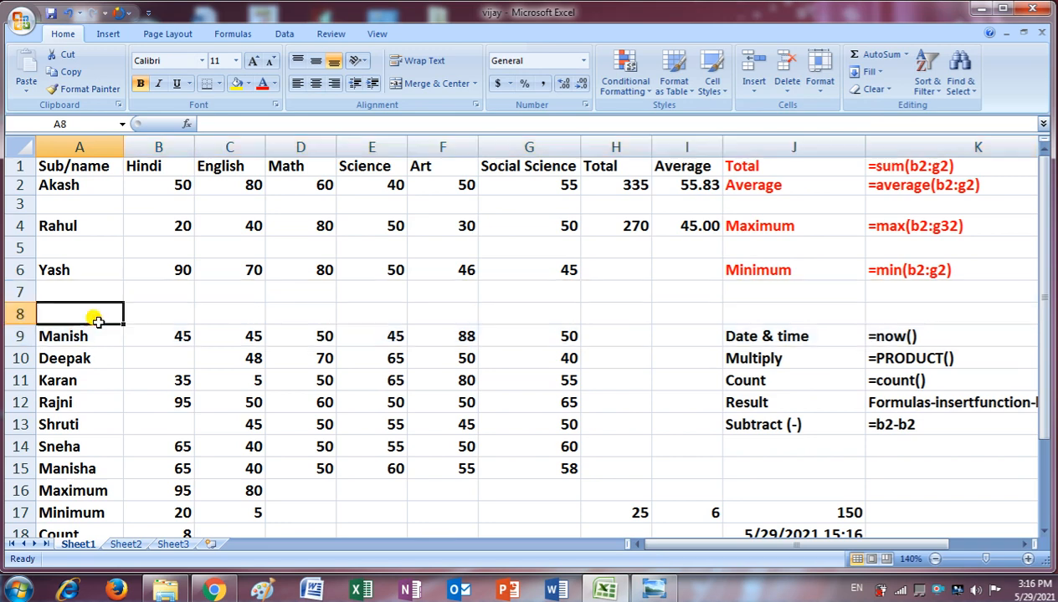
# Delete the two remaining blank rows, 7 and 8, below the third student.
pyautogui.click(12, 290)
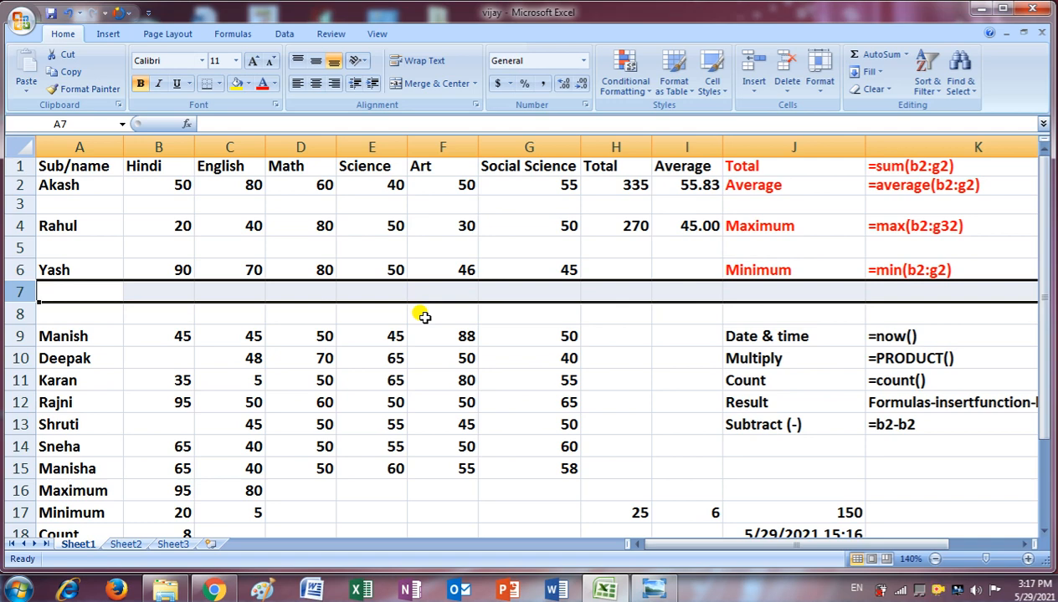
pyautogui.hotkey('ctrl', '-')
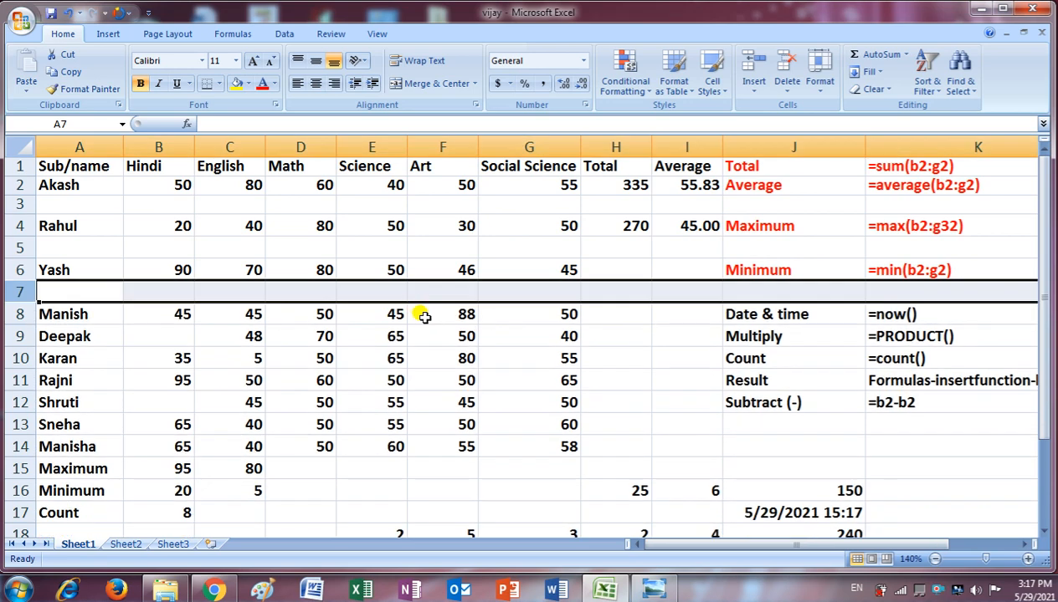
pyautogui.hotkey('ctrl', '-')
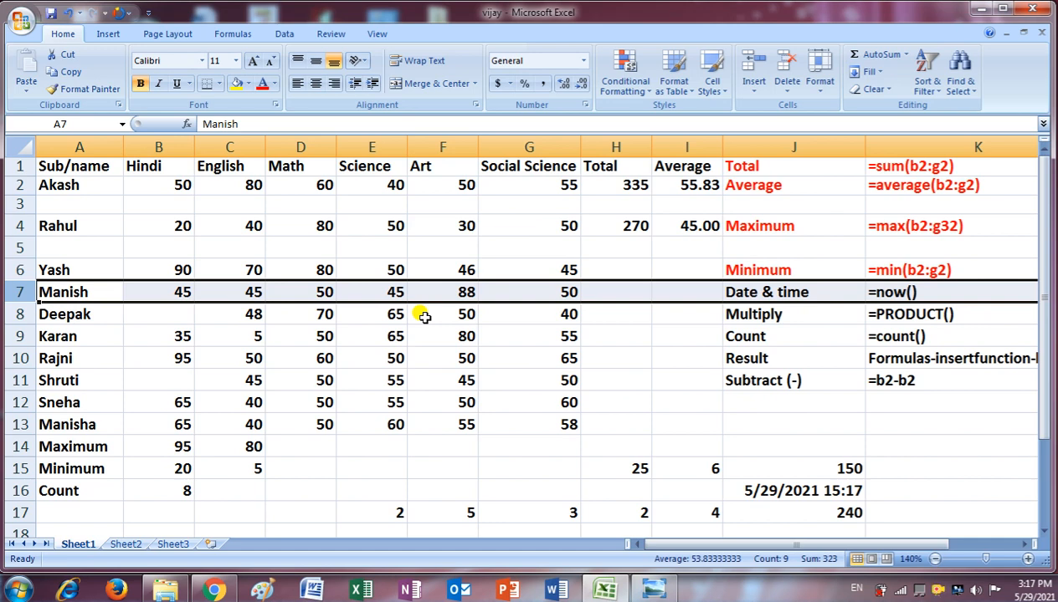
# Insert one blank sheet column before the English column C.
pyautogui.click(229, 151)
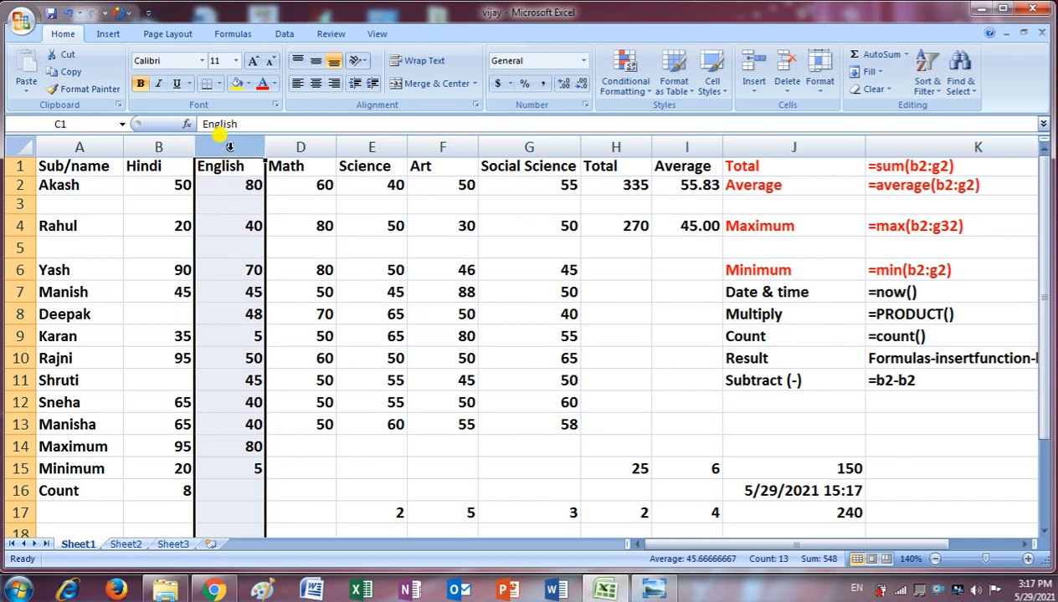
pyautogui.moveTo(229, 187); pyautogui.dragTo(235, 265)
pyautogui.click(229, 147)
pyautogui.click(764, 91)
pyautogui.click(793, 144)
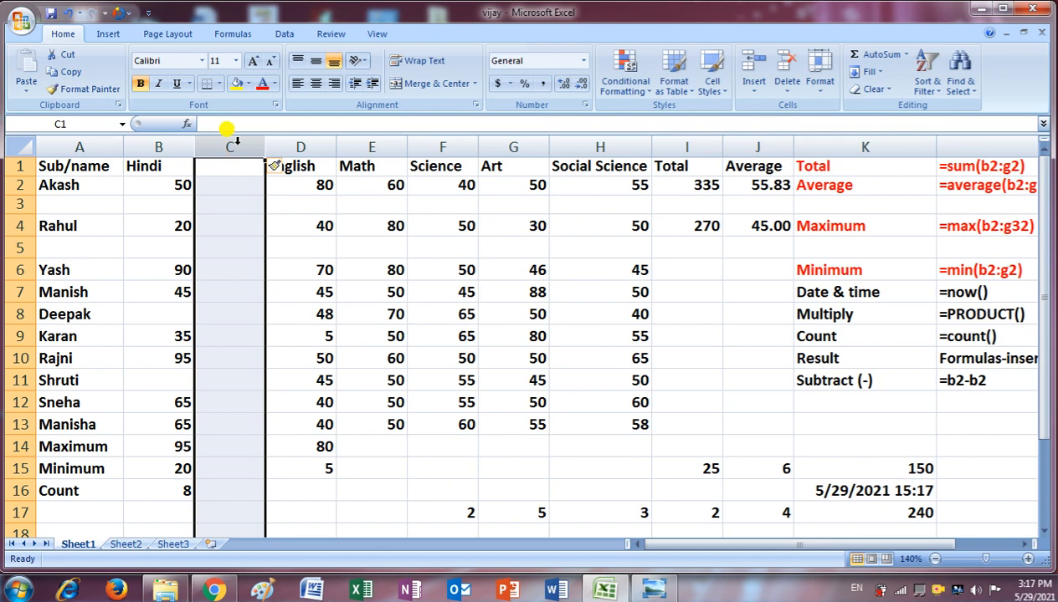
# Insert three more blank sheet columns before the English column, repeating the previous column insertion.
pyautogui.press('F4')
pyautogui.press('F4')
pyautogui.press('F4')
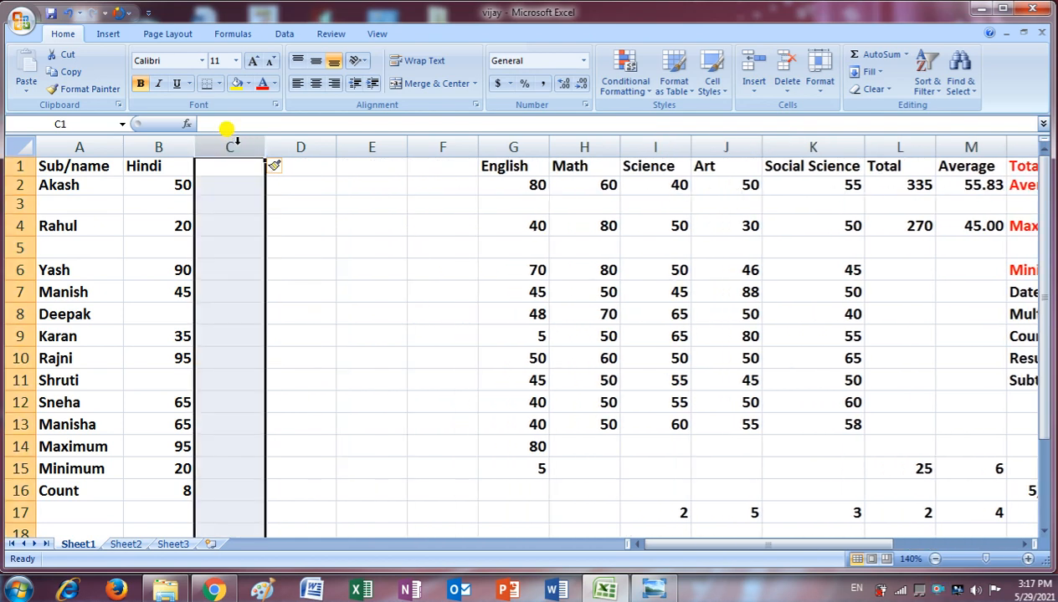
# Delete all the blank columns between Hindi and English, removing columns C and D together two times.
pyautogui.moveTo(226, 134); pyautogui.dragTo(295, 135)
pyautogui.click(803, 88)
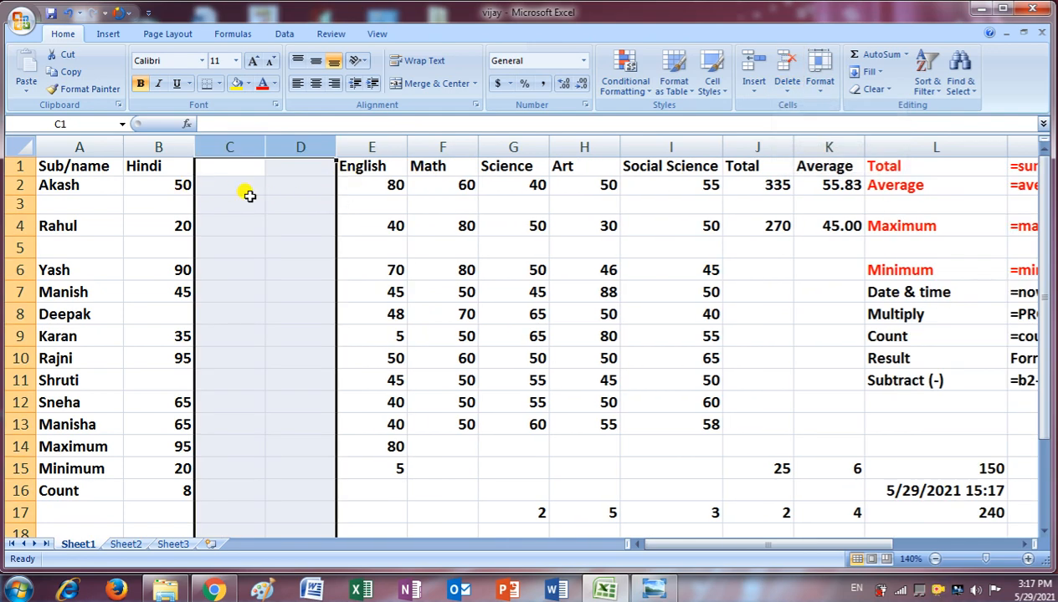
pyautogui.moveTo(228, 147); pyautogui.dragTo(273, 144)
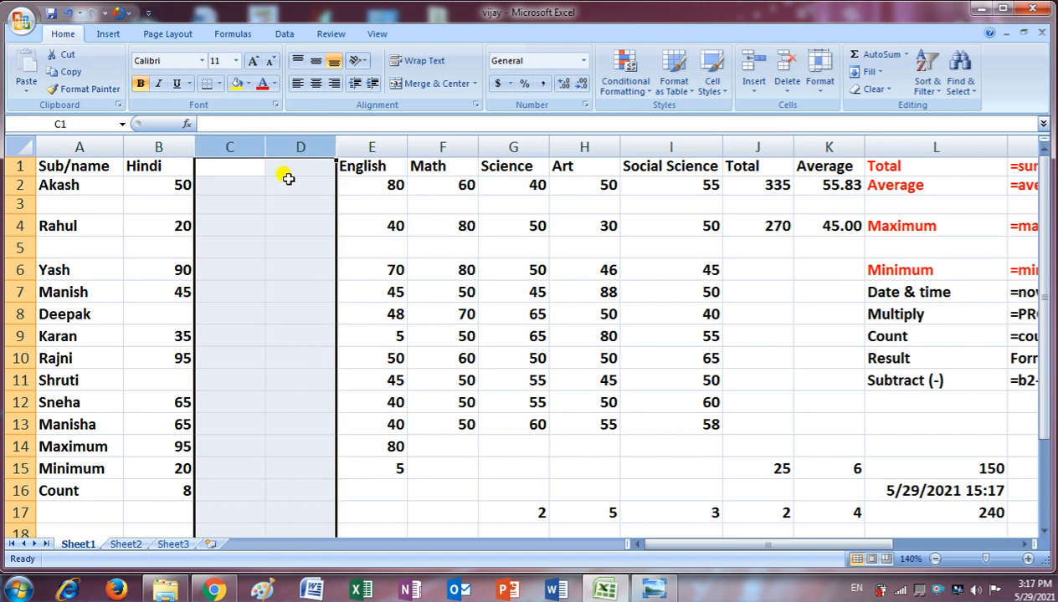
pyautogui.hotkey('ctrl', '-')
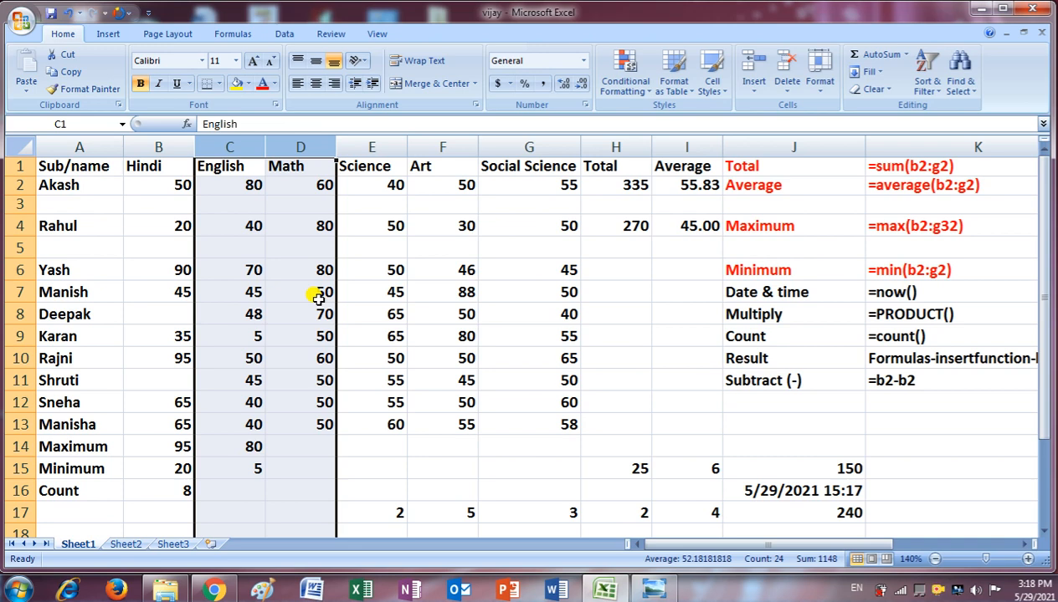
pyautogui.click(271, 263)
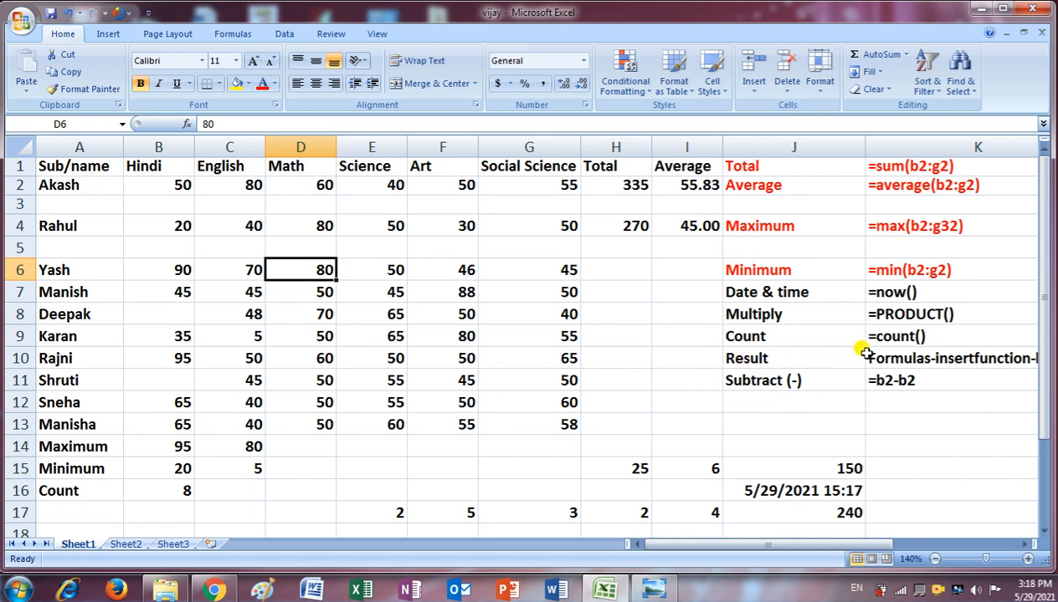
# Enter the label Result in cell A3, in the blank row below the first student.
pyautogui.click(63, 205)
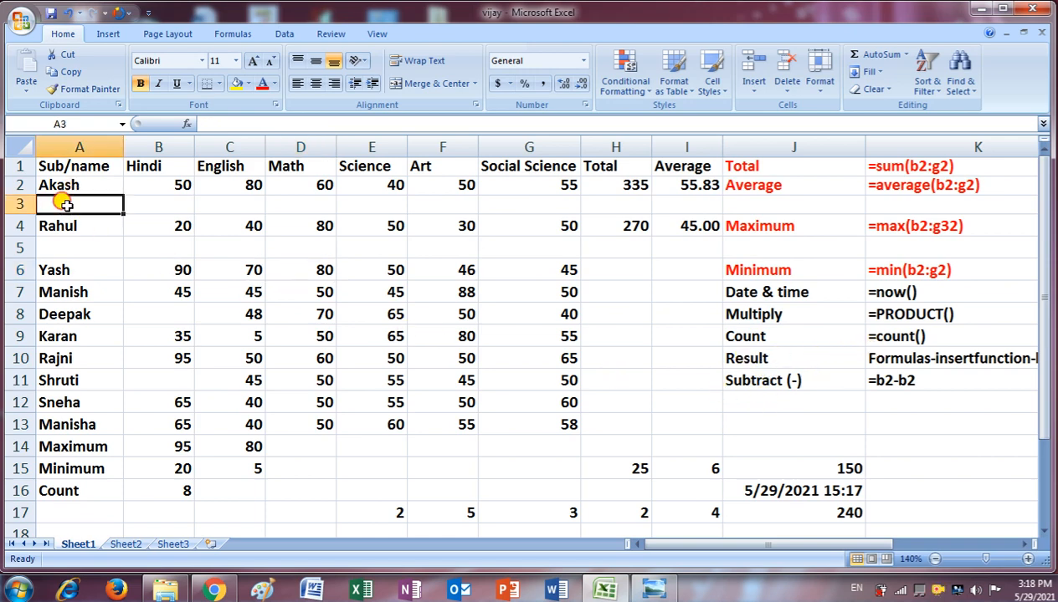
pyautogui.click(17, 204)
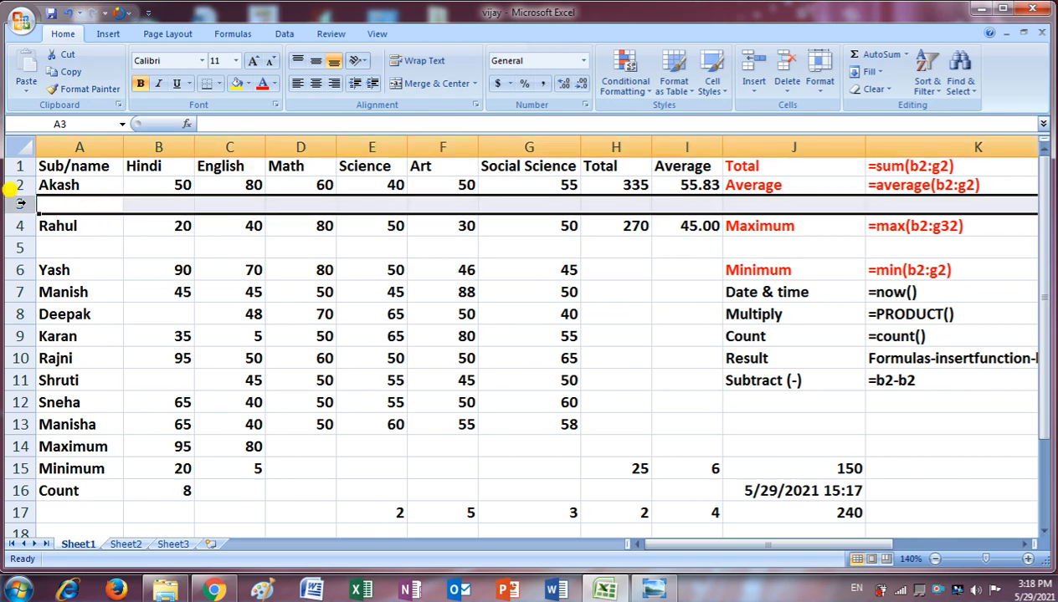
pyautogui.click(82, 199)
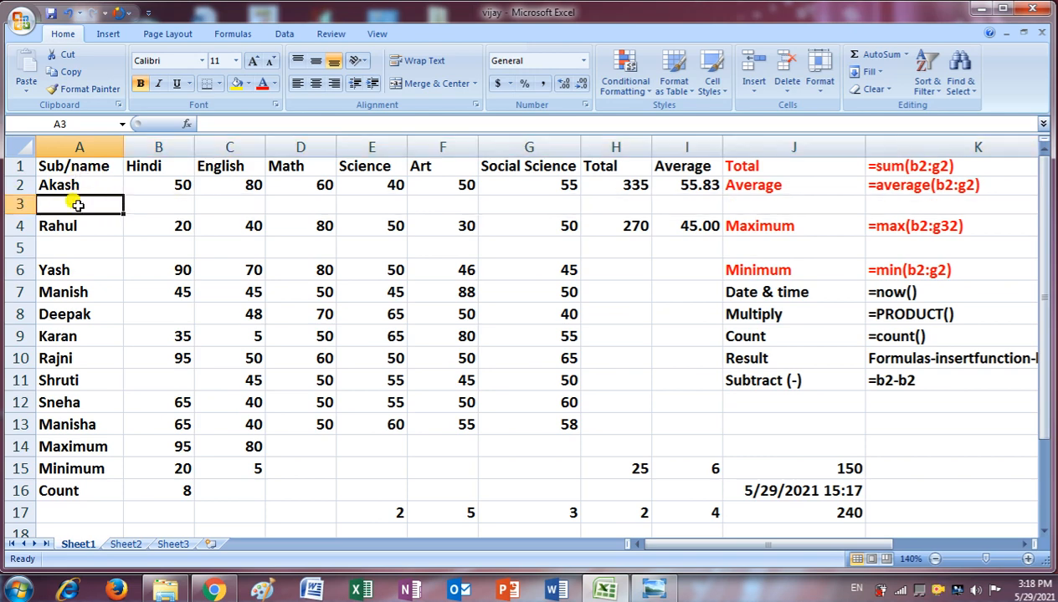
pyautogui.write('Result')
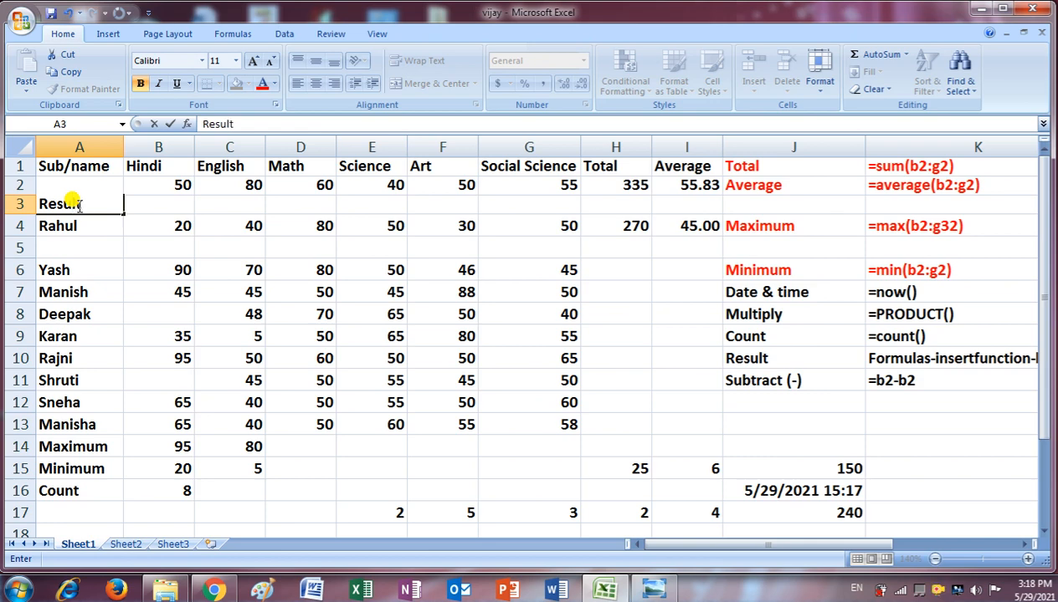
pyautogui.click(177, 205)
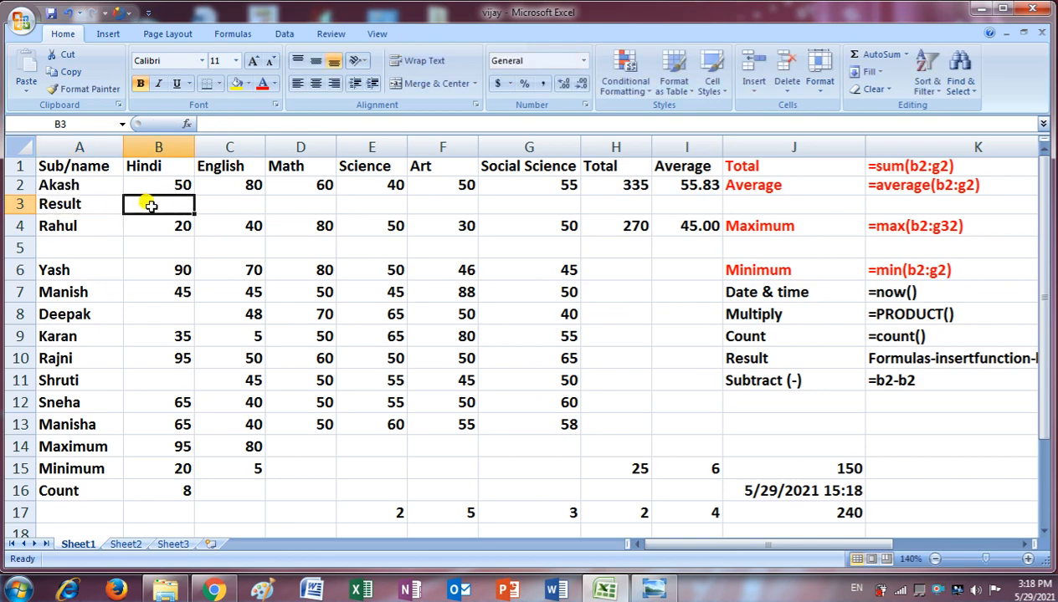
pyautogui.click(71, 205)
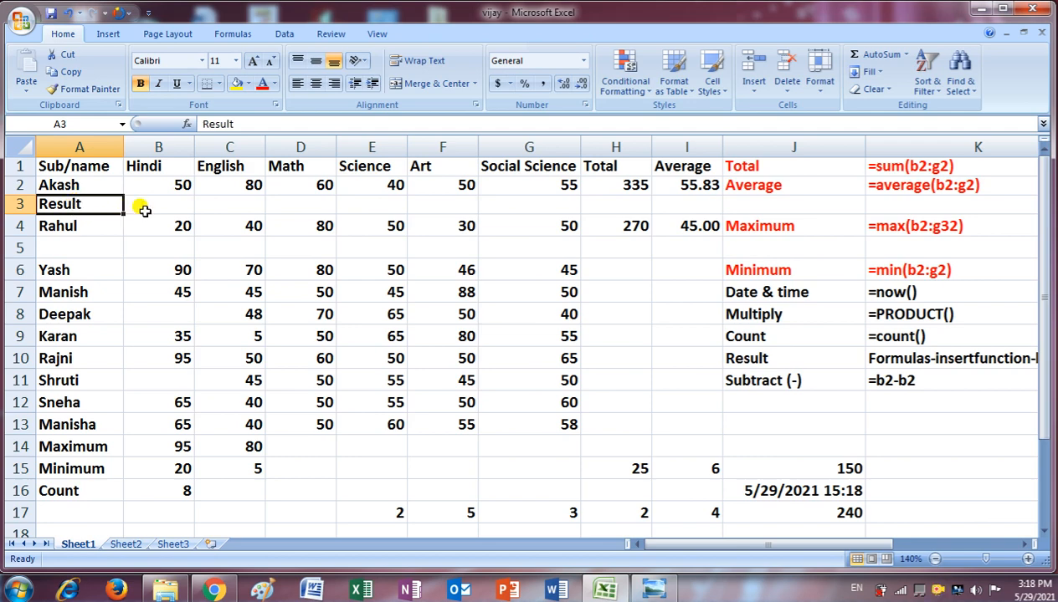
pyautogui.click(171, 204)
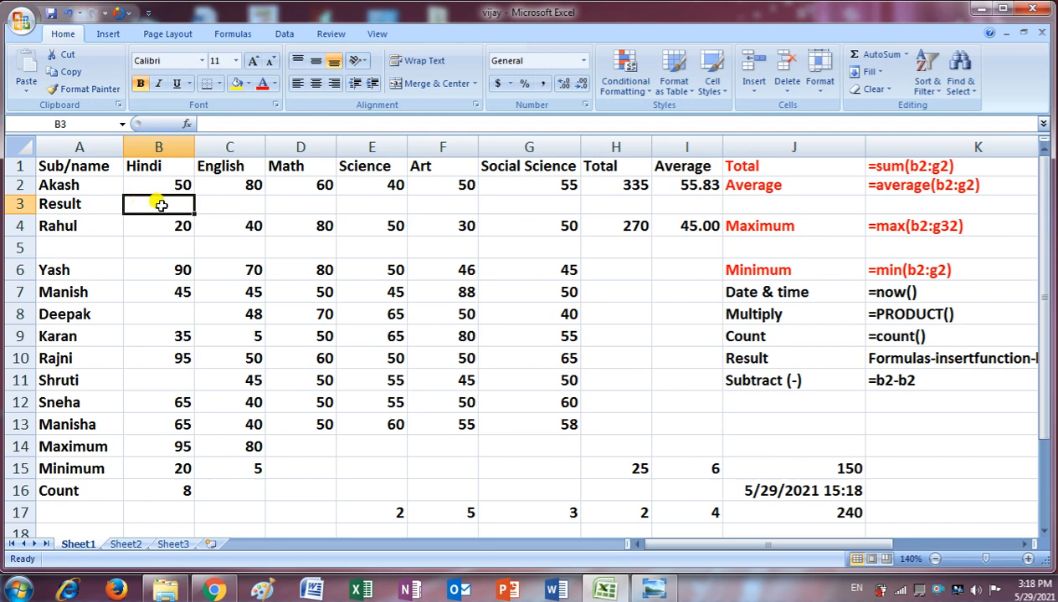
pyautogui.click(230, 201)
pyautogui.click(297, 201)
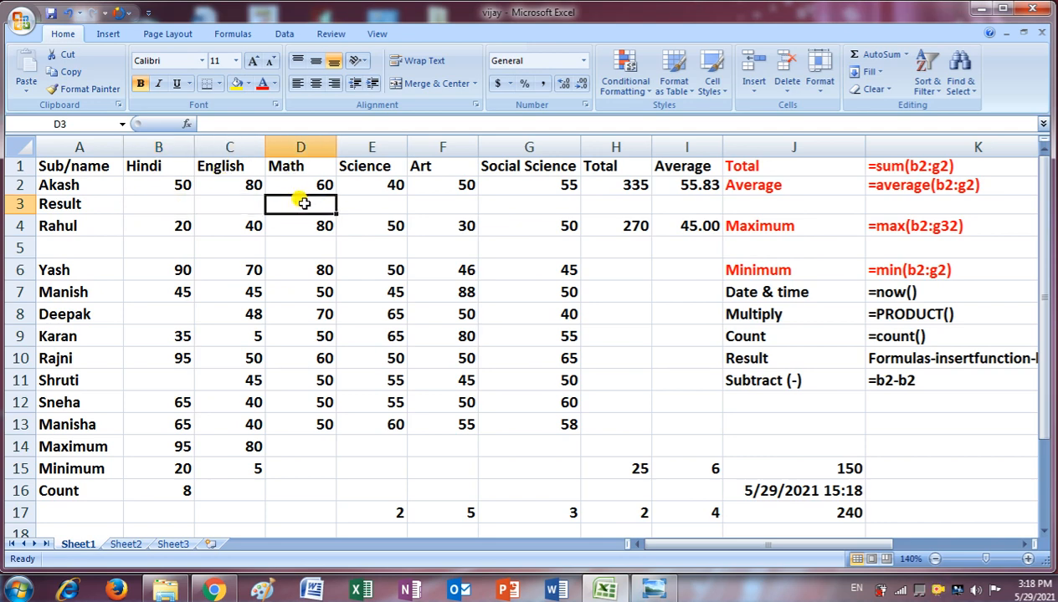
pyautogui.click(175, 203)
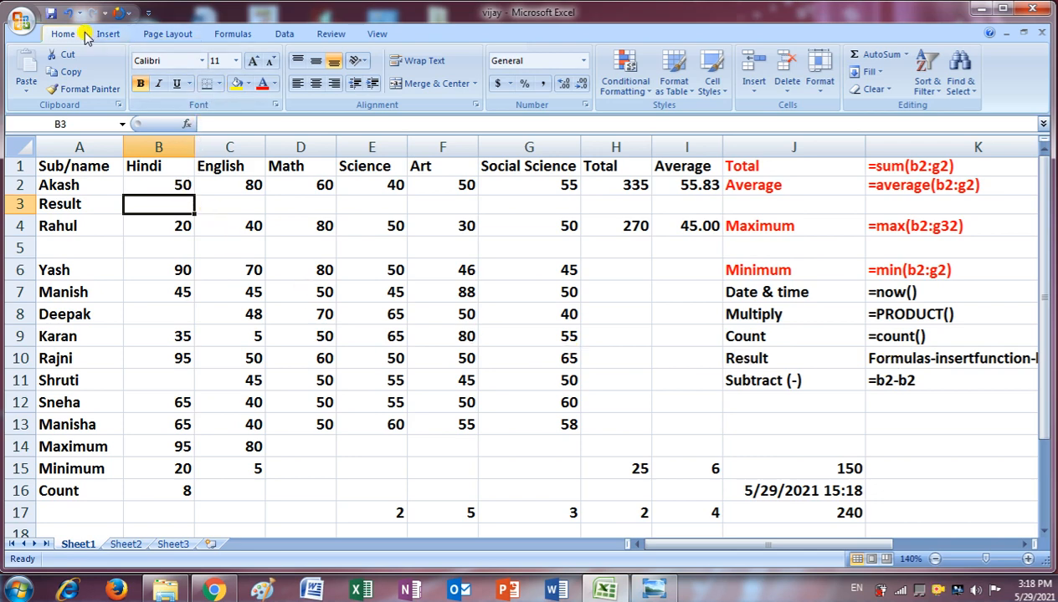
pyautogui.click(242, 35)
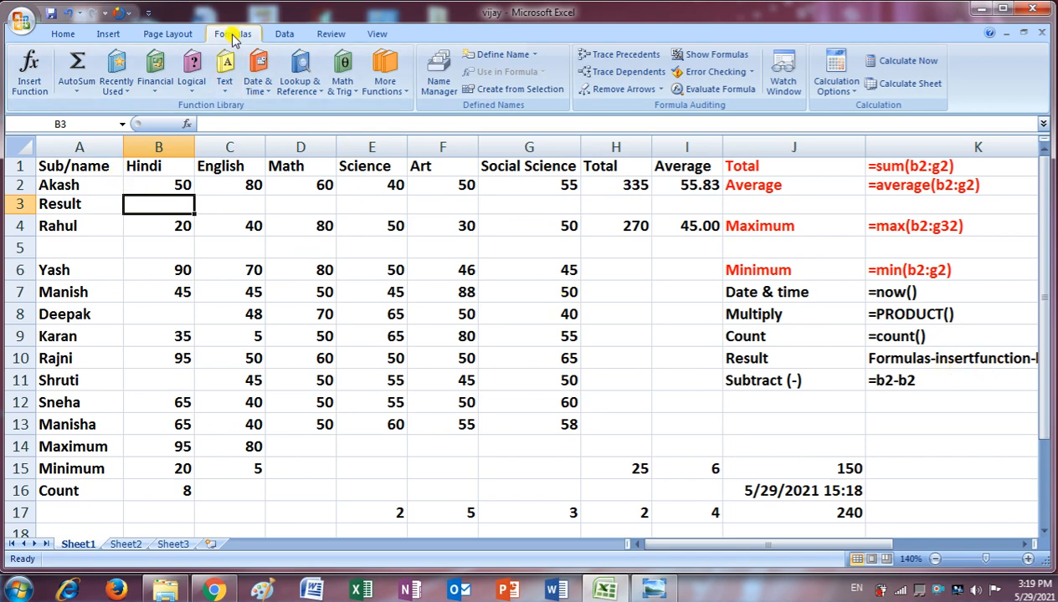
pyautogui.click(31, 87)
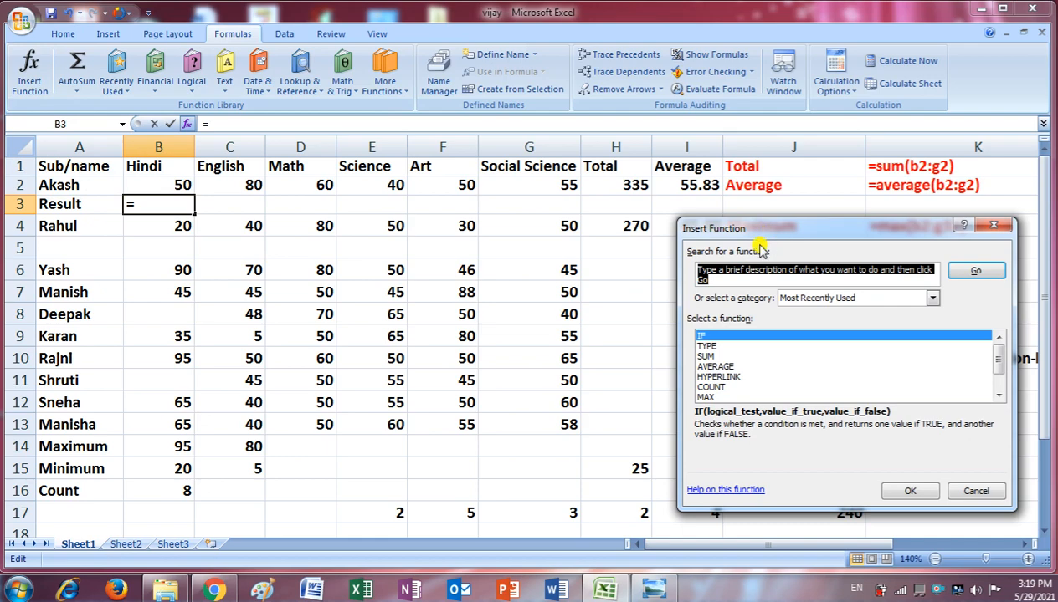
pyautogui.moveTo(763, 231); pyautogui.dragTo(156, 152)
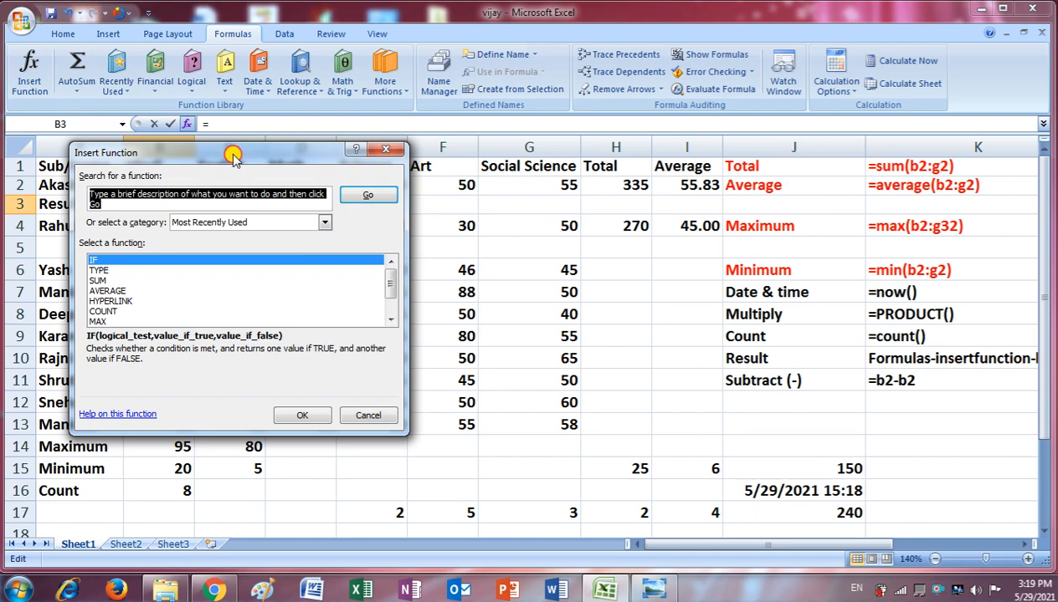
pyautogui.moveTo(248, 158); pyautogui.dragTo(498, 313)
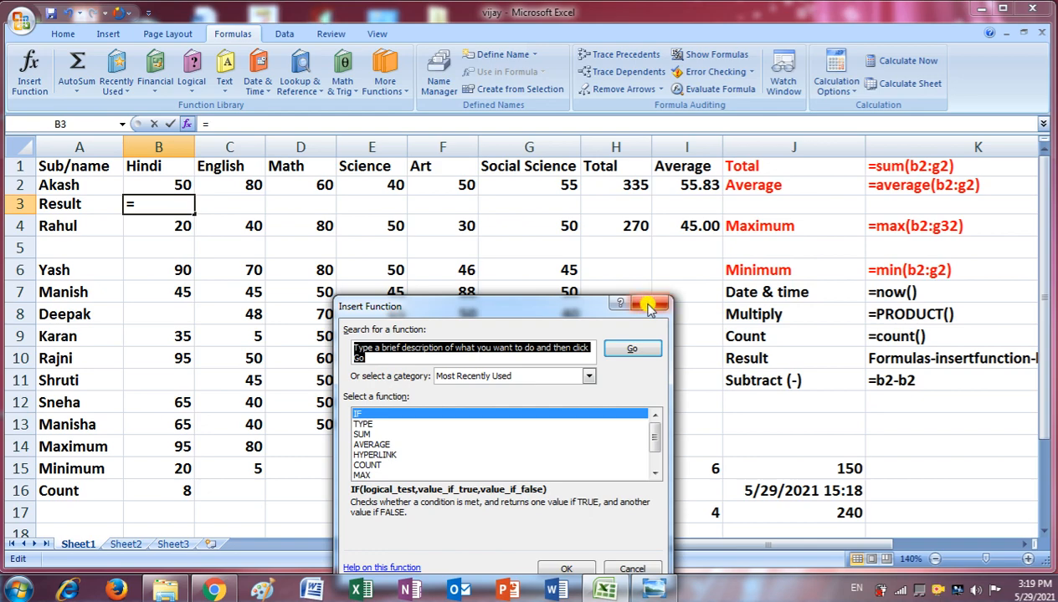
pyautogui.click(626, 569)
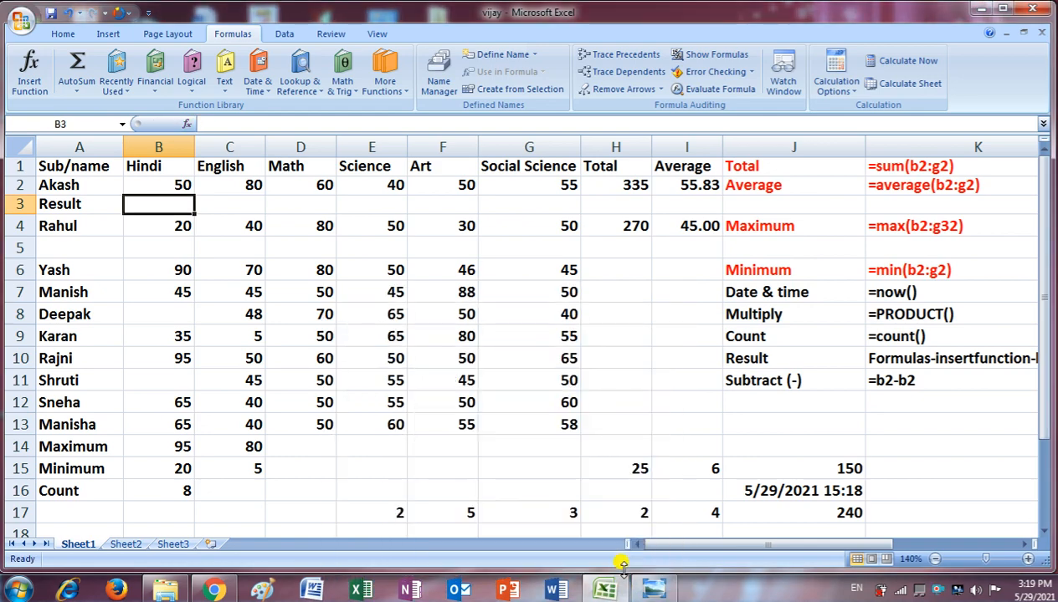
# Insert an IF function in cell B3, the Result cell under the first student's Hindi mark.
pyautogui.click(931, 559)
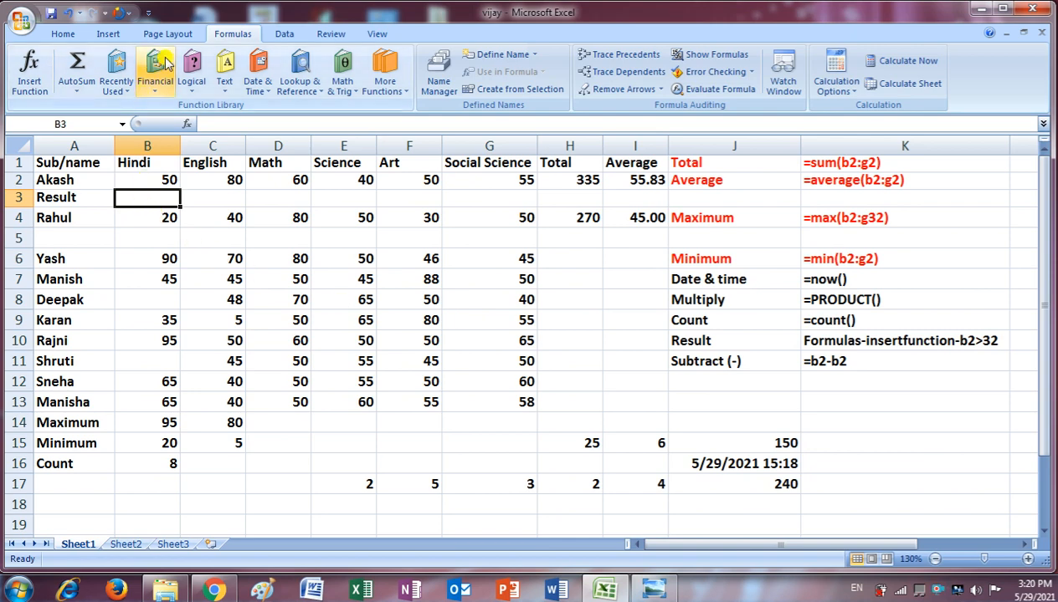
pyautogui.click(35, 75)
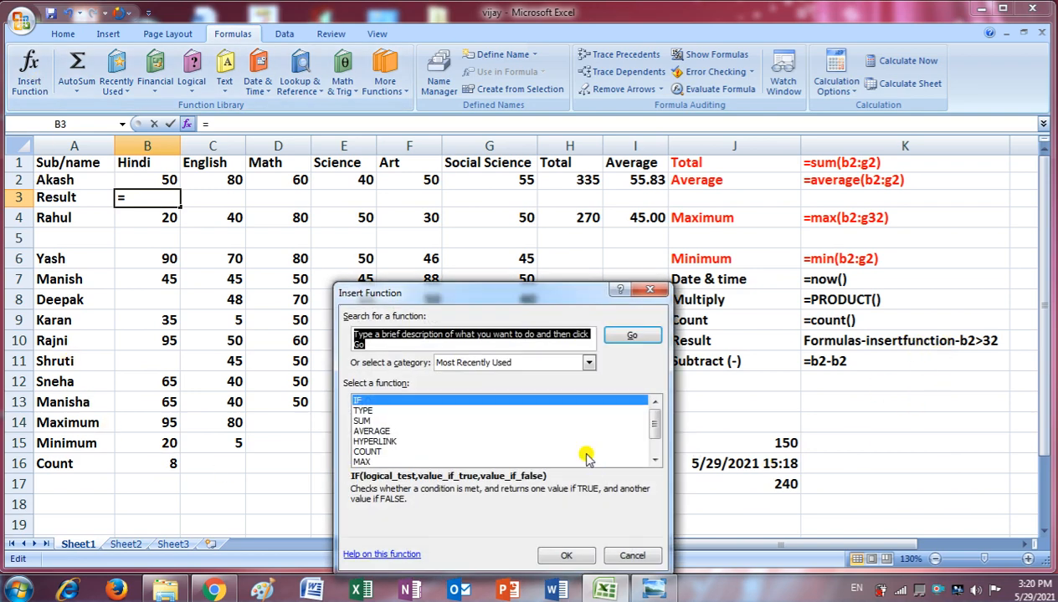
pyautogui.click(357, 402)
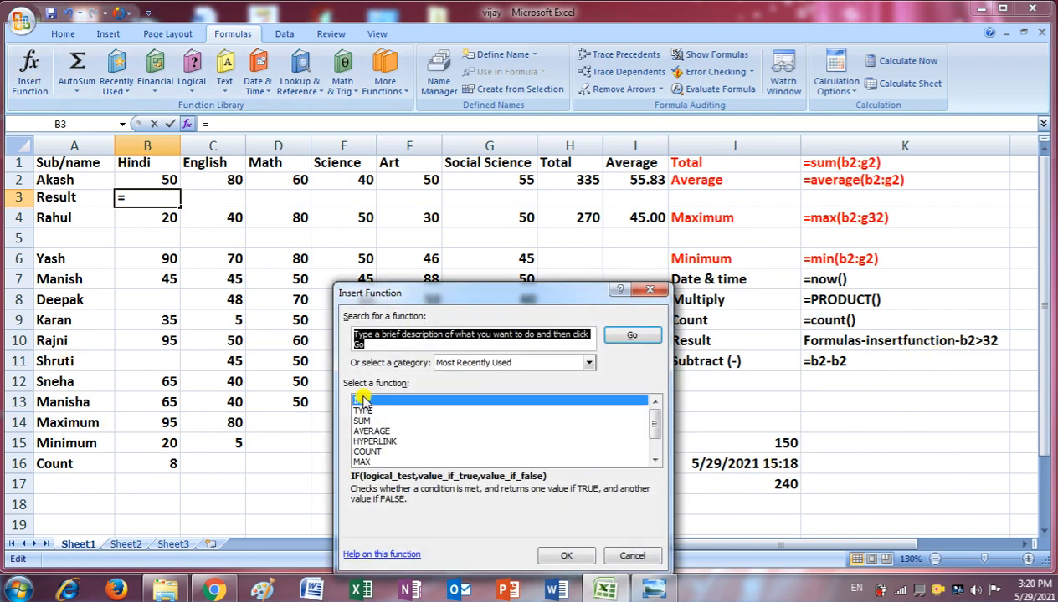
pyautogui.click(365, 403)
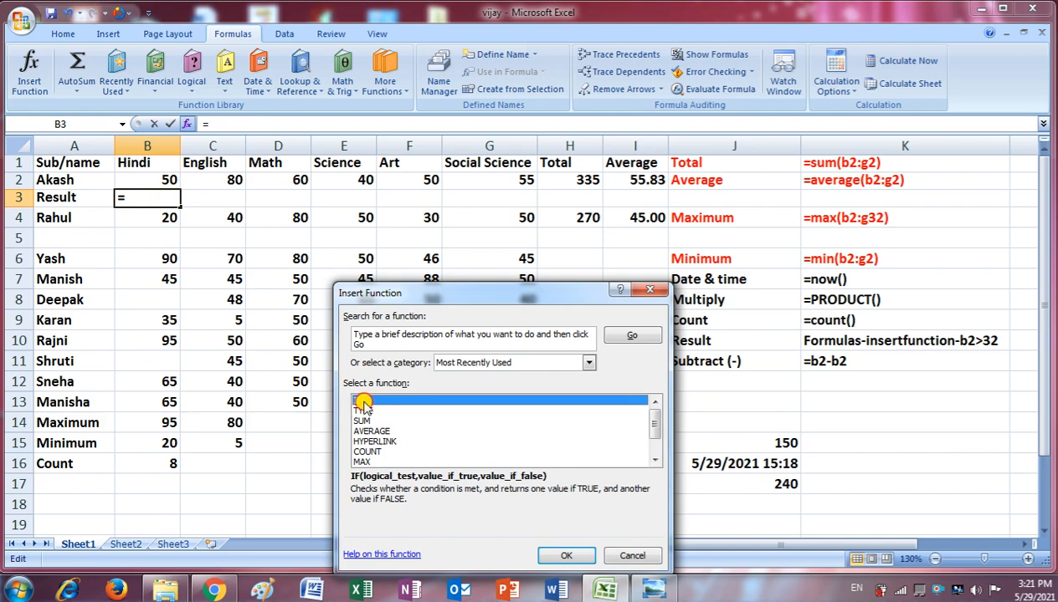
pyautogui.click(562, 556)
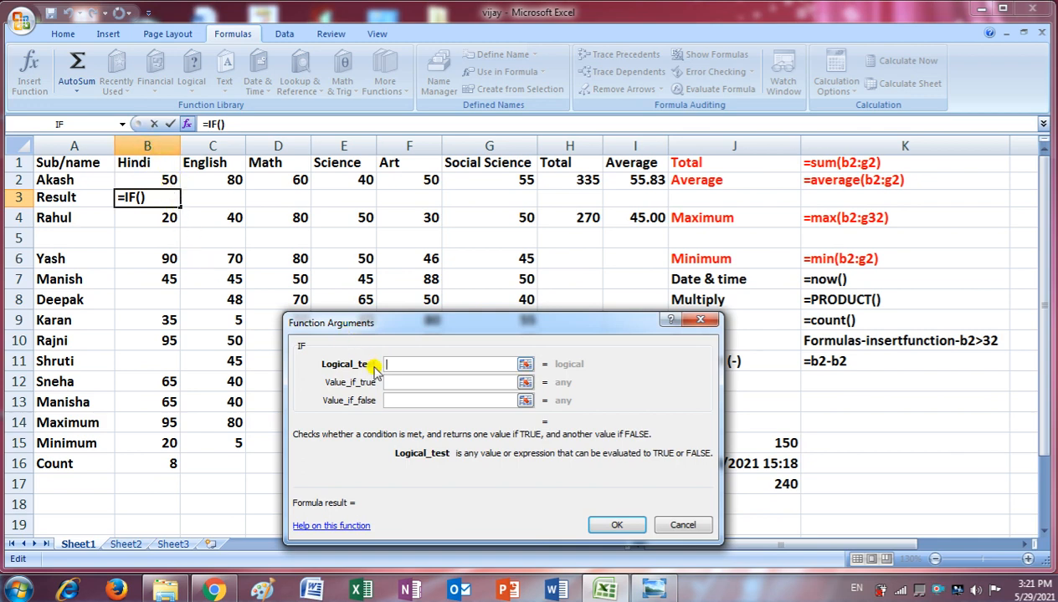
# Complete the IF function in B3 with the logical test b2>32, Pass if true and Fail if false.
pyautogui.write('b2')
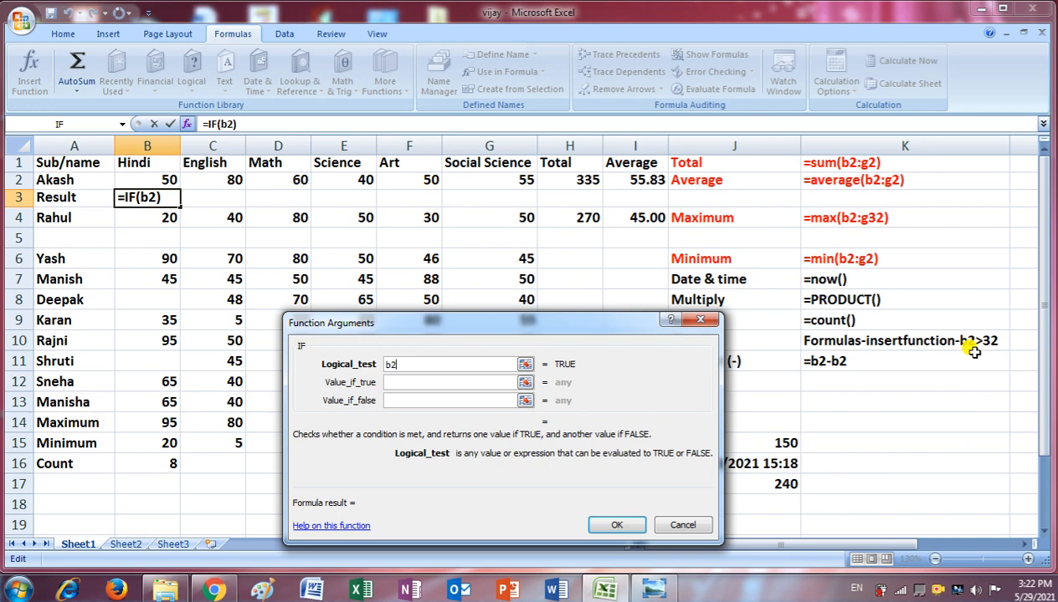
pyautogui.write('>')
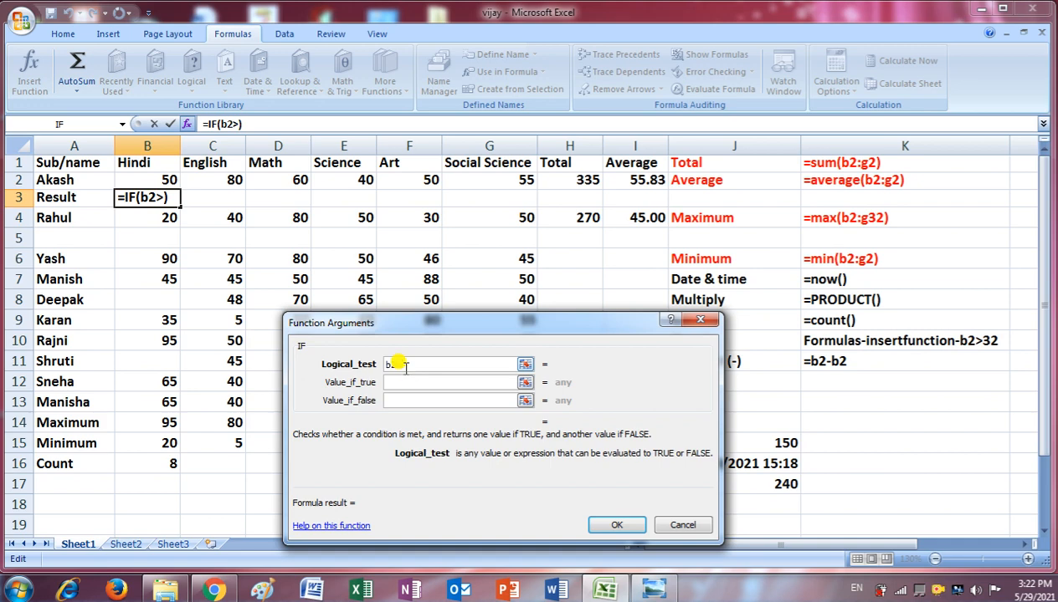
pyautogui.write('32')
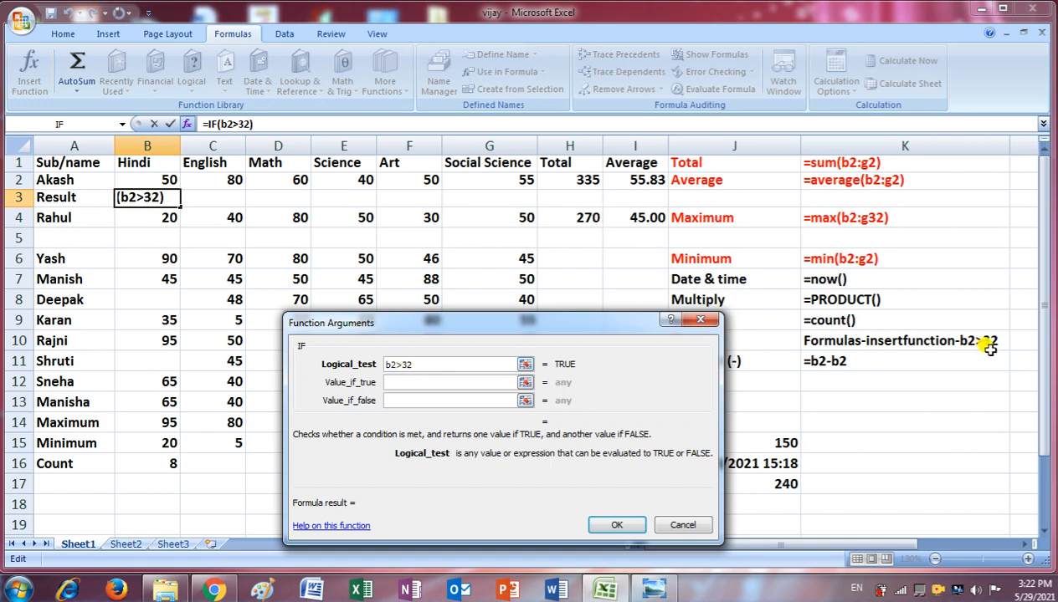
pyautogui.click(398, 382)
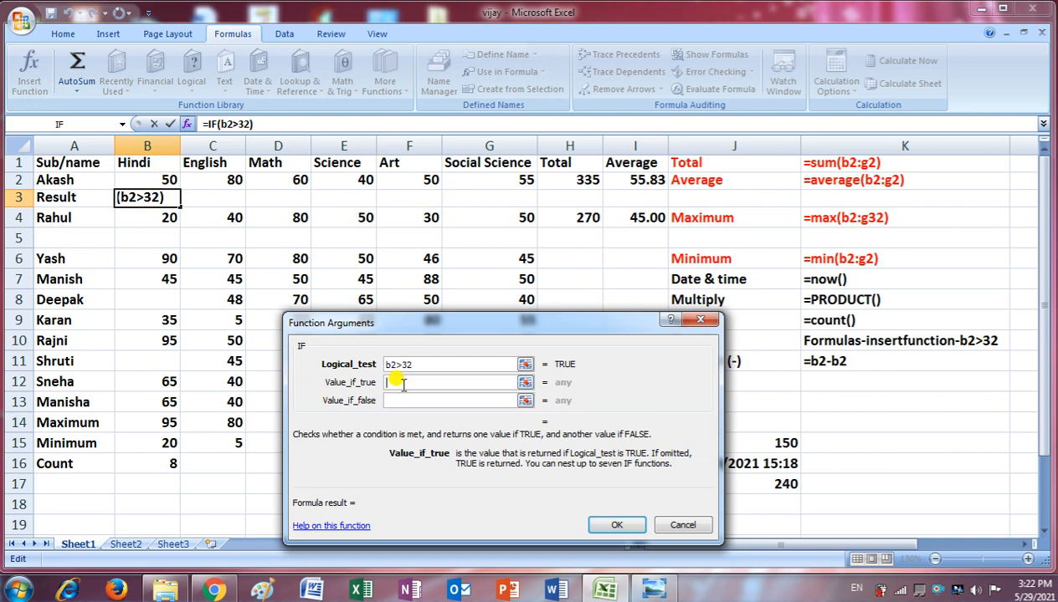
pyautogui.write('Pass')
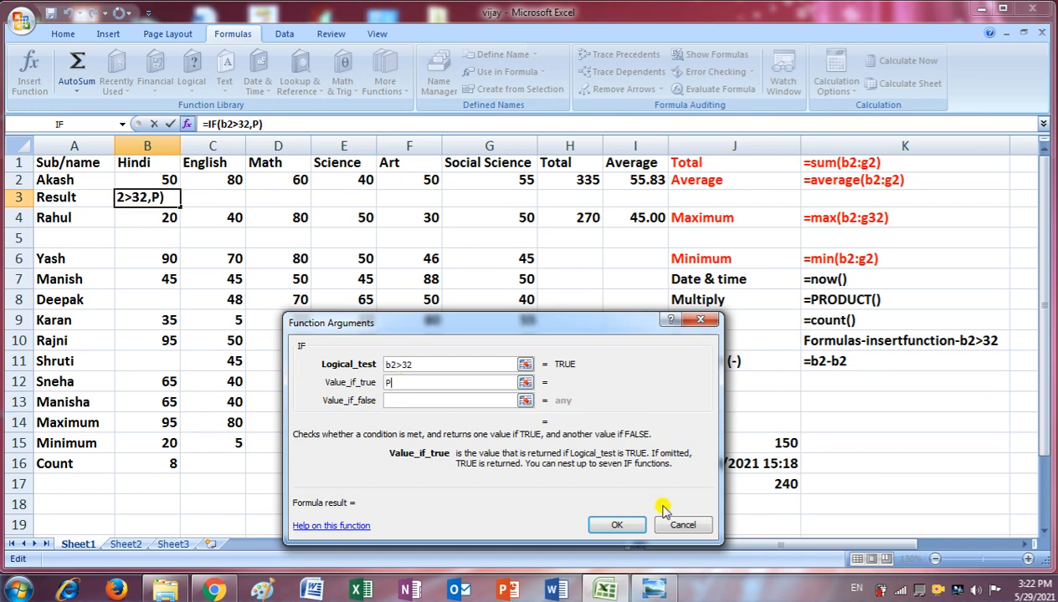
pyautogui.click(390, 398)
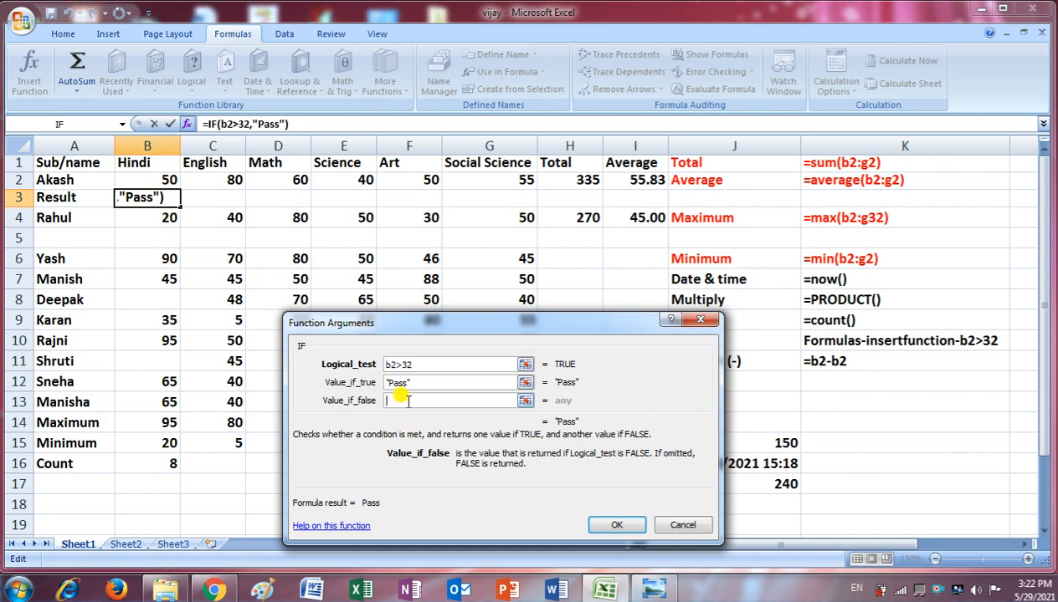
pyautogui.write('Fail')
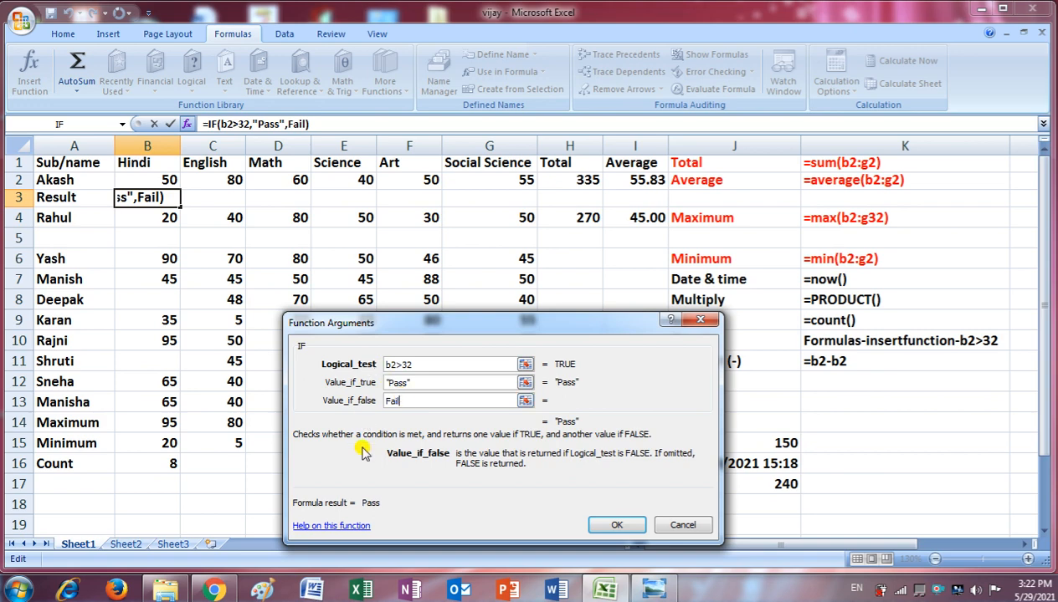
pyautogui.click(617, 525)
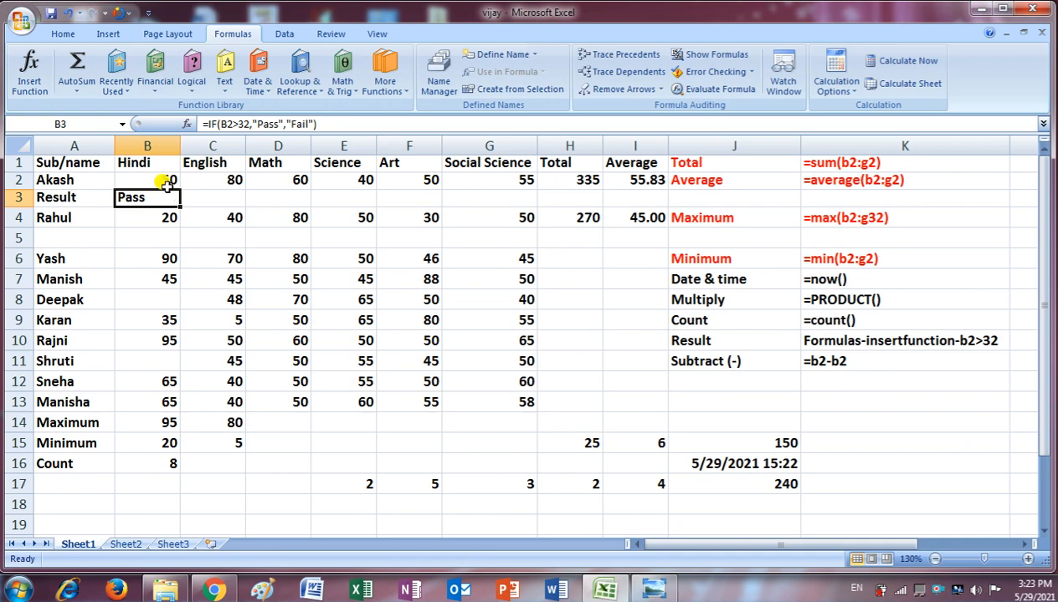
# Change the first student's Hindi mark in B2 to 20 to test the result formula.
pyautogui.click(148, 184)
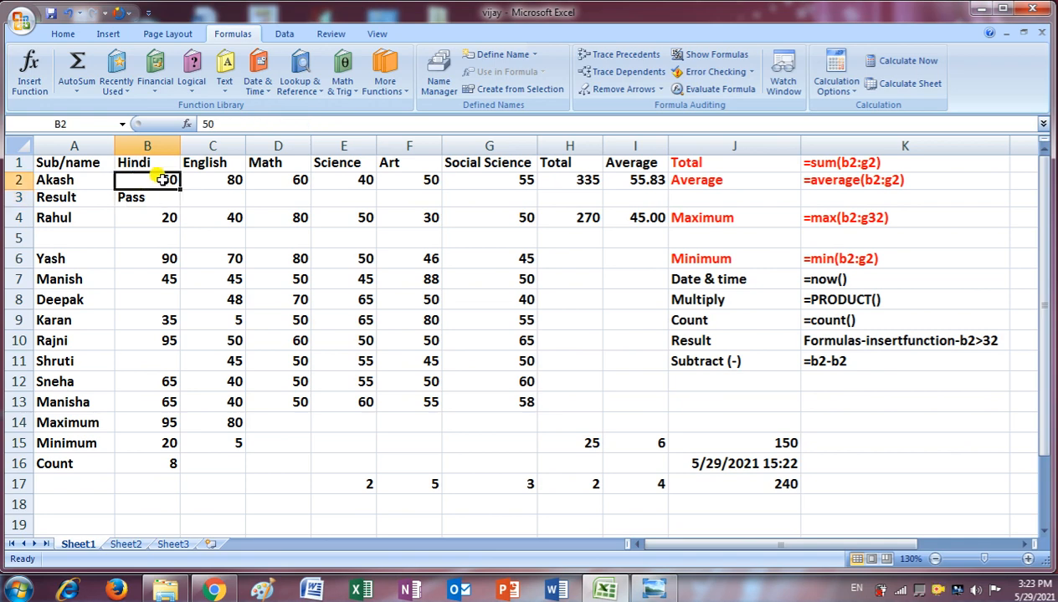
pyautogui.write('20')
pyautogui.press('Return')
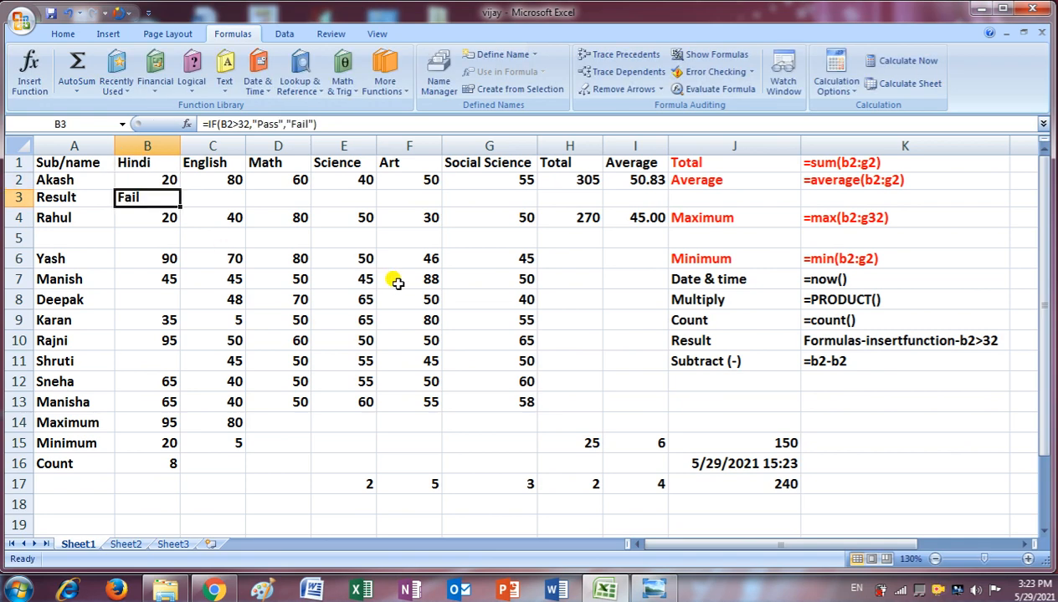
# Change the first student's Hindi mark in B2 to 90 to test the result formula.
pyautogui.click(149, 178)
pyautogui.write('90')
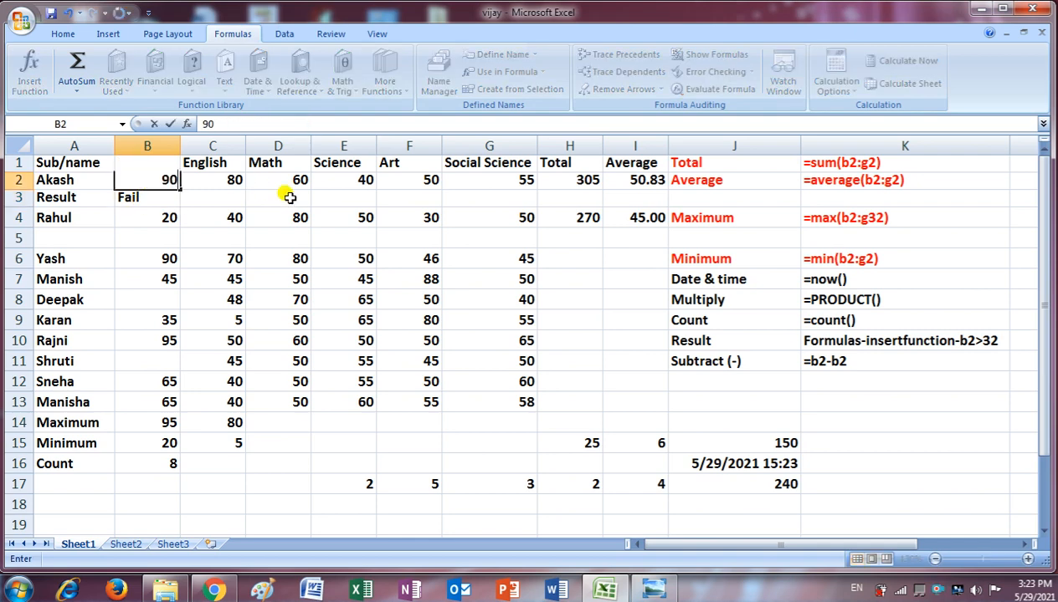
pyautogui.press('Return')
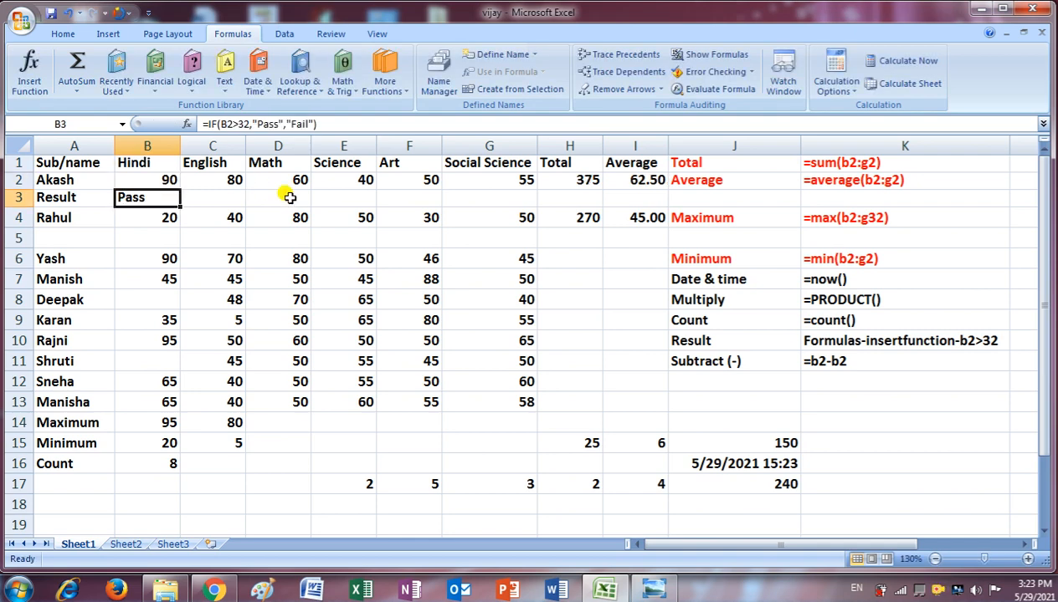
# Set the first student's Hindi mark in B2 to 5.
pyautogui.click(156, 180)
pyautogui.write('5')
pyautogui.press('Return')
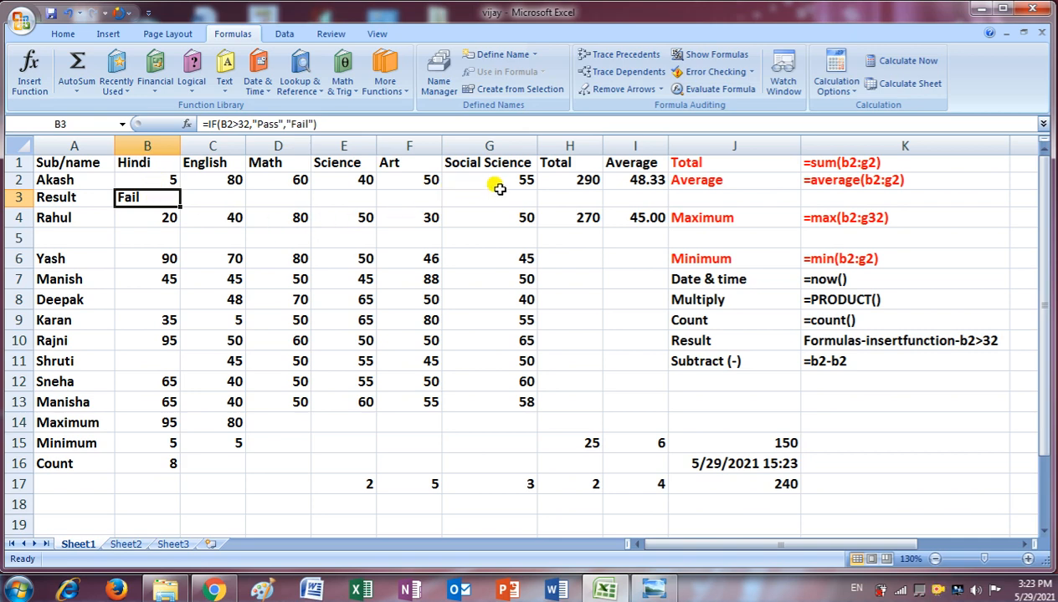
# Fill the IF result formula from B3 across row 3 to the Social Science column, G3.
pyautogui.click(233, 197)
pyautogui.click(299, 195)
pyautogui.click(368, 197)
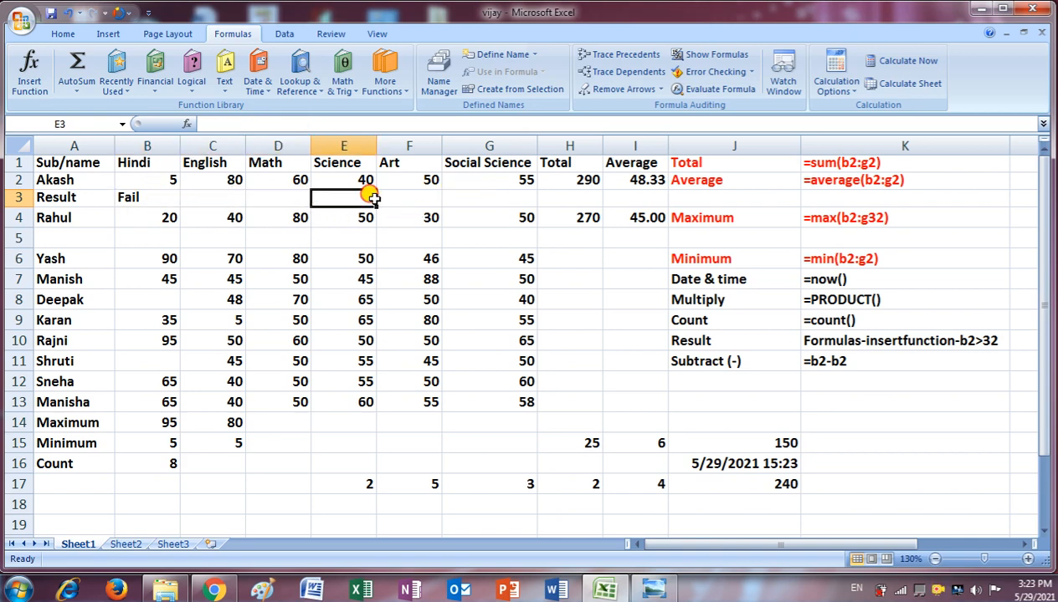
pyautogui.click(148, 194)
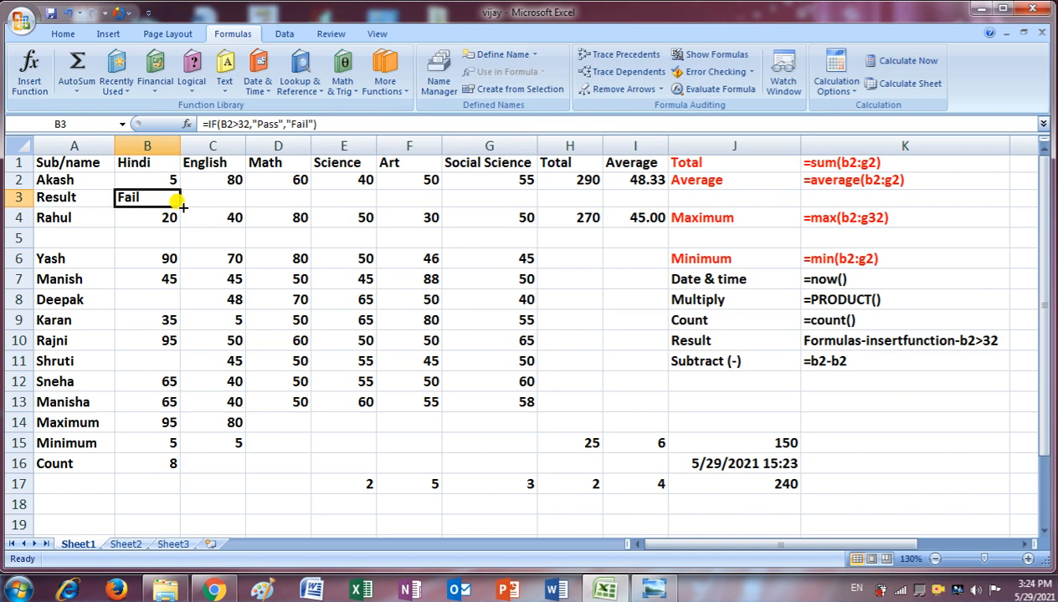
pyautogui.moveTo(180, 205); pyautogui.dragTo(528, 198)
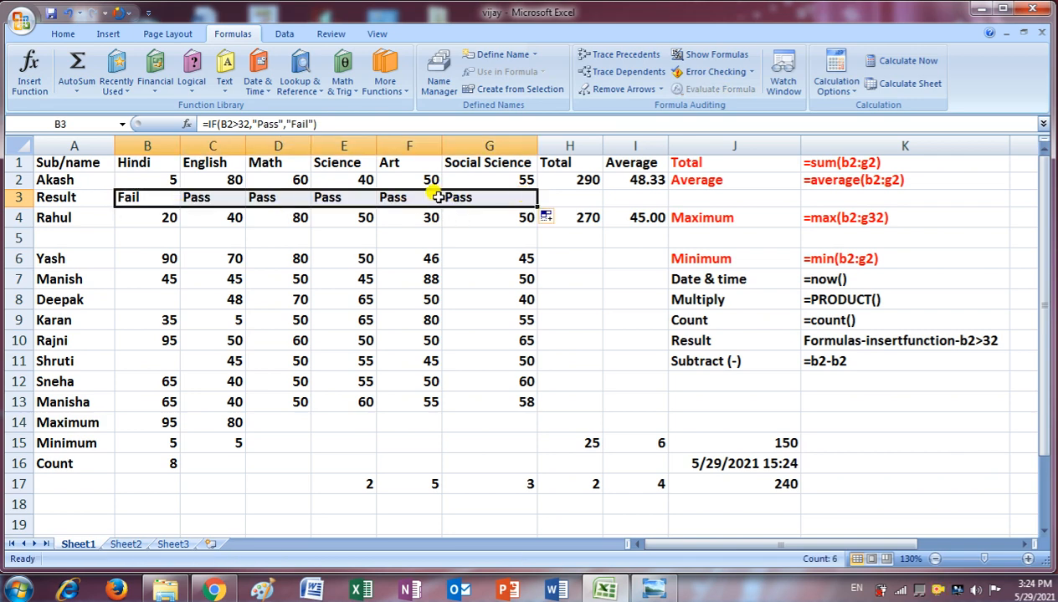
# Test the Math result by changing the first student's mark in D2 to 32 and to 30.
pyautogui.click(290, 178)
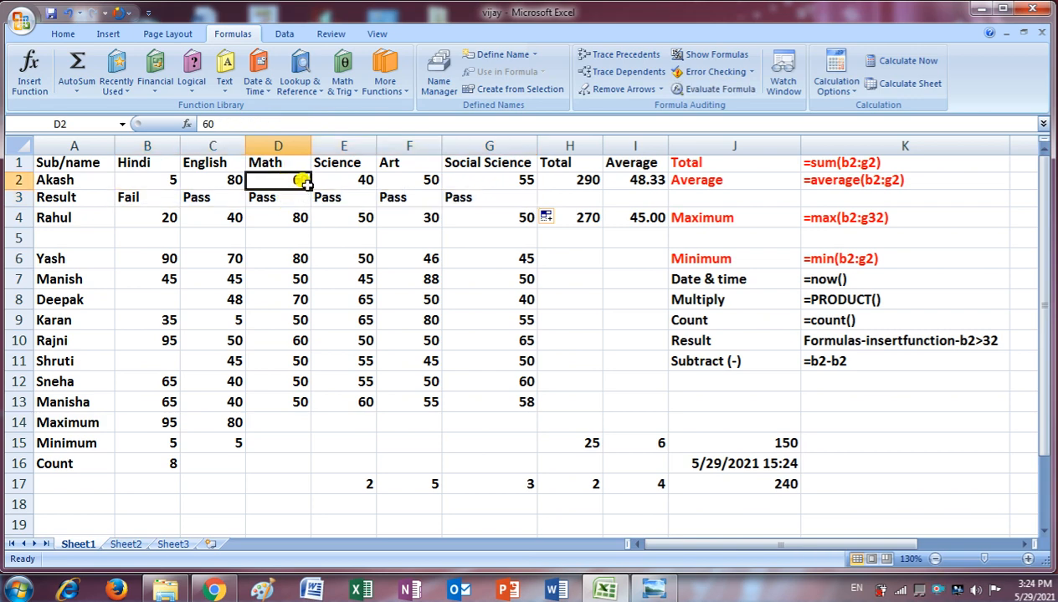
pyautogui.write('32')
pyautogui.press('Return')
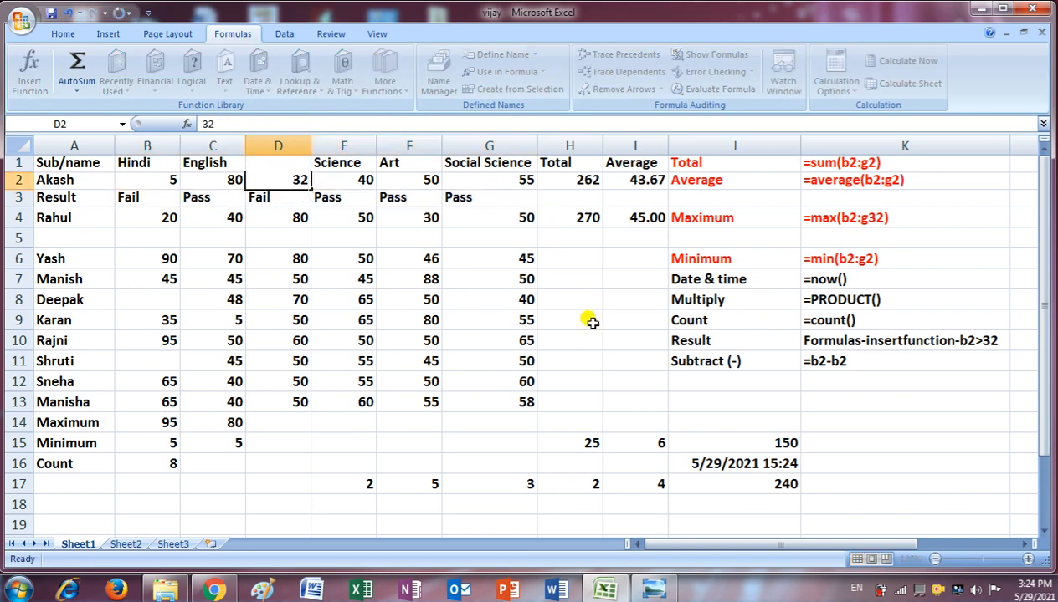
pyautogui.write('30')
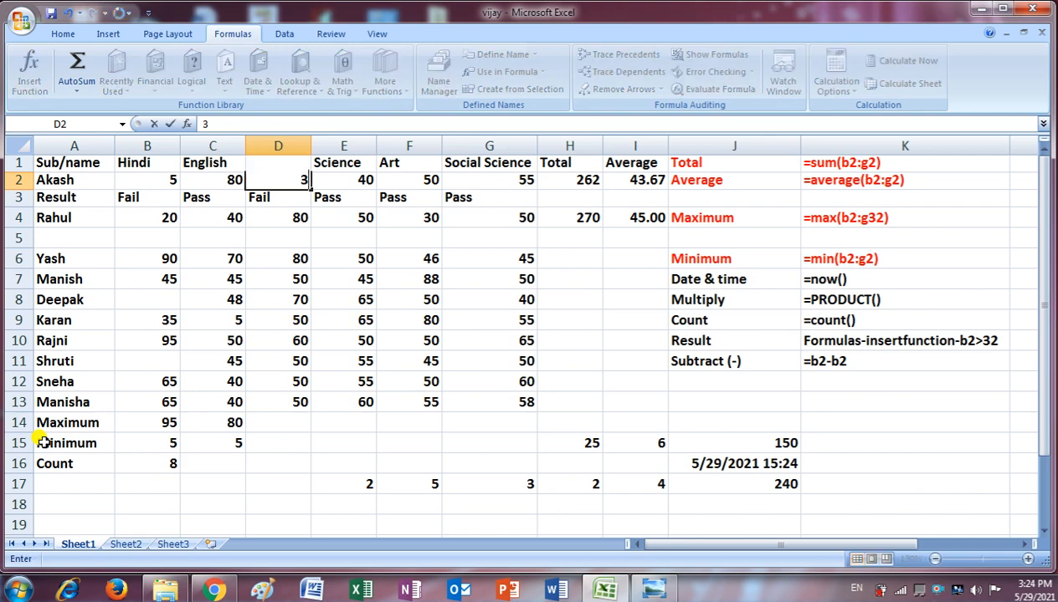
pyautogui.press('Return')
# Set the first student's Math mark in D2 to 33.
pyautogui.press('Up')
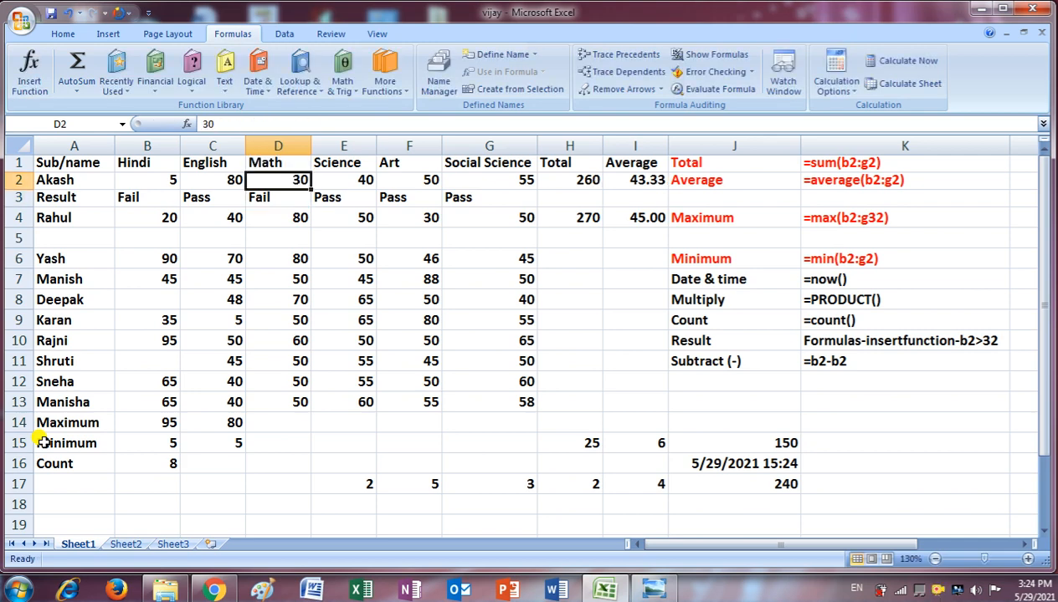
pyautogui.write('33')
pyautogui.press('Return')
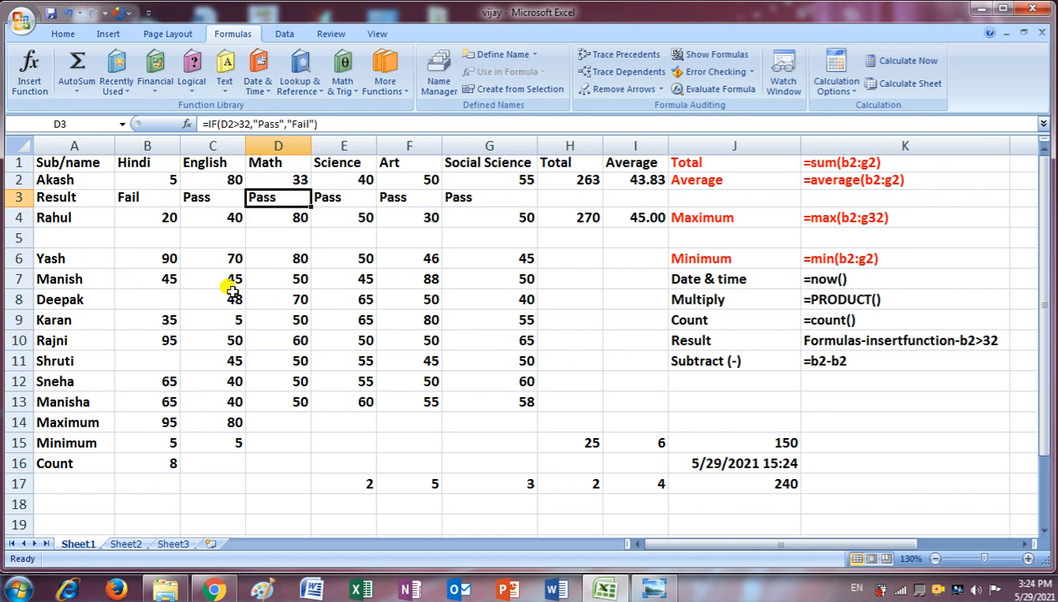
# Insert an IF function in A5, the blank cell below the second student's name.
pyautogui.click(61, 240)
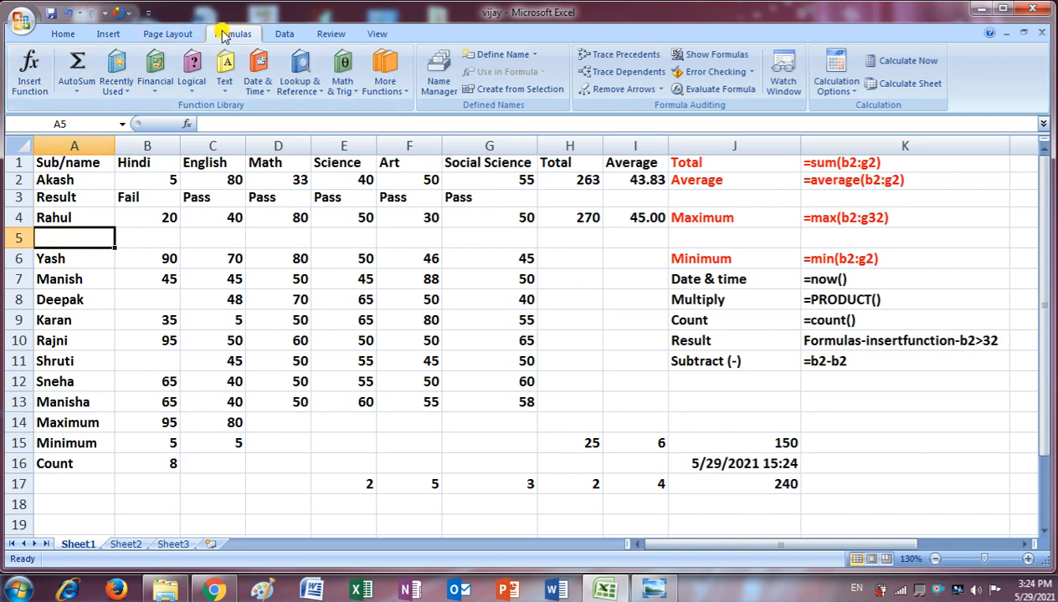
pyautogui.click(29, 74)
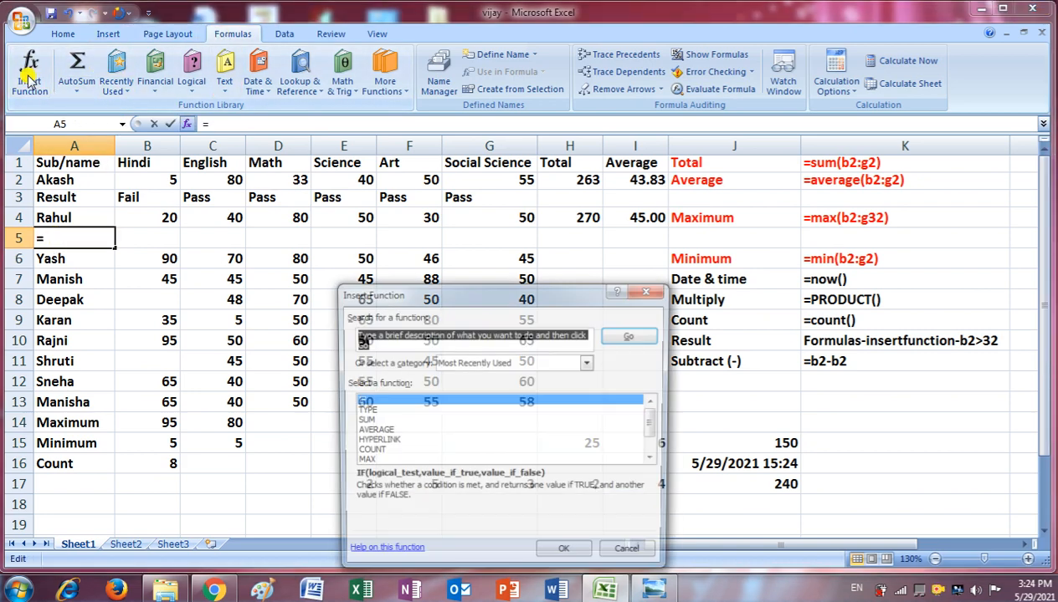
pyautogui.click(363, 402)
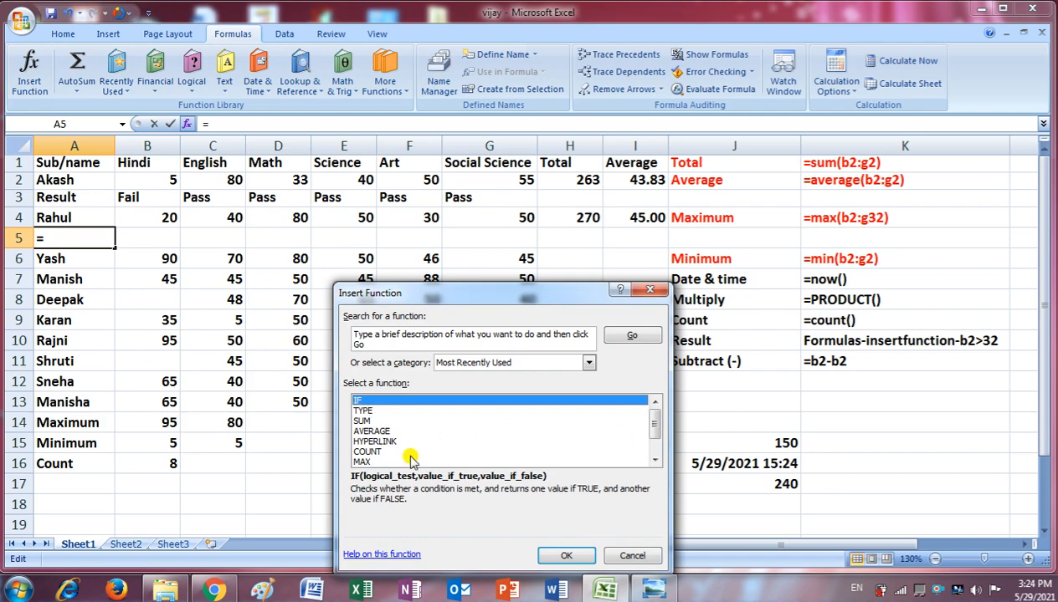
pyautogui.click(566, 555)
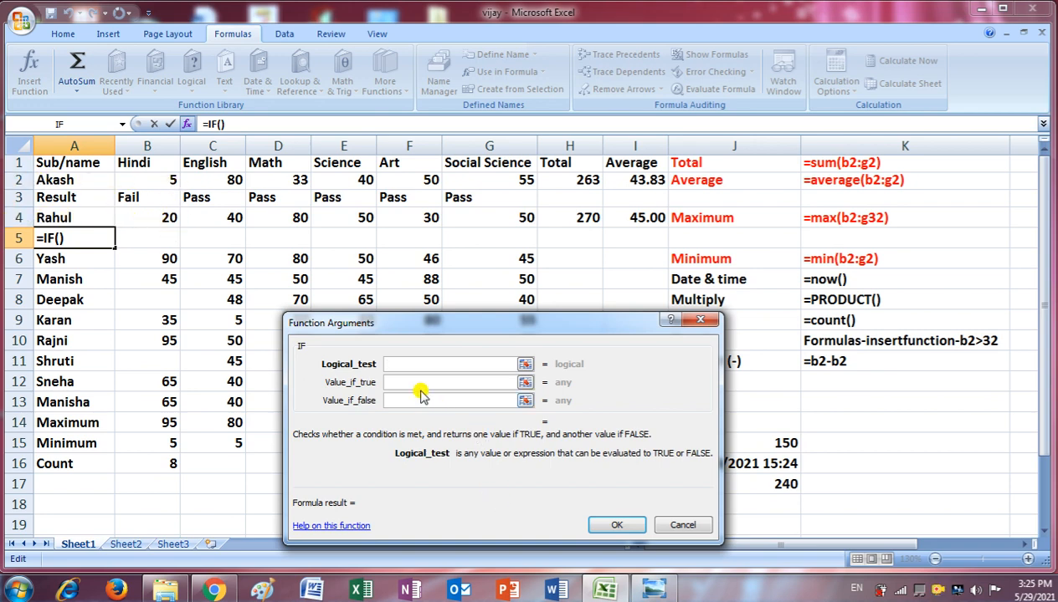
# Complete the IF function in A5 with the logical test b4>32, Pass if true and Fail if false.
pyautogui.write('b')
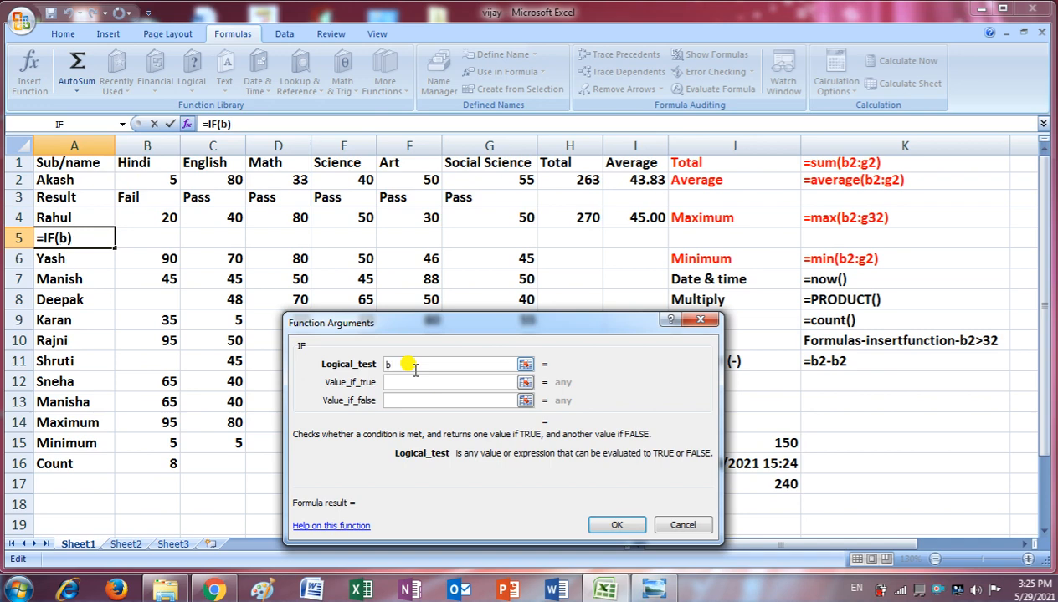
pyautogui.write('4')
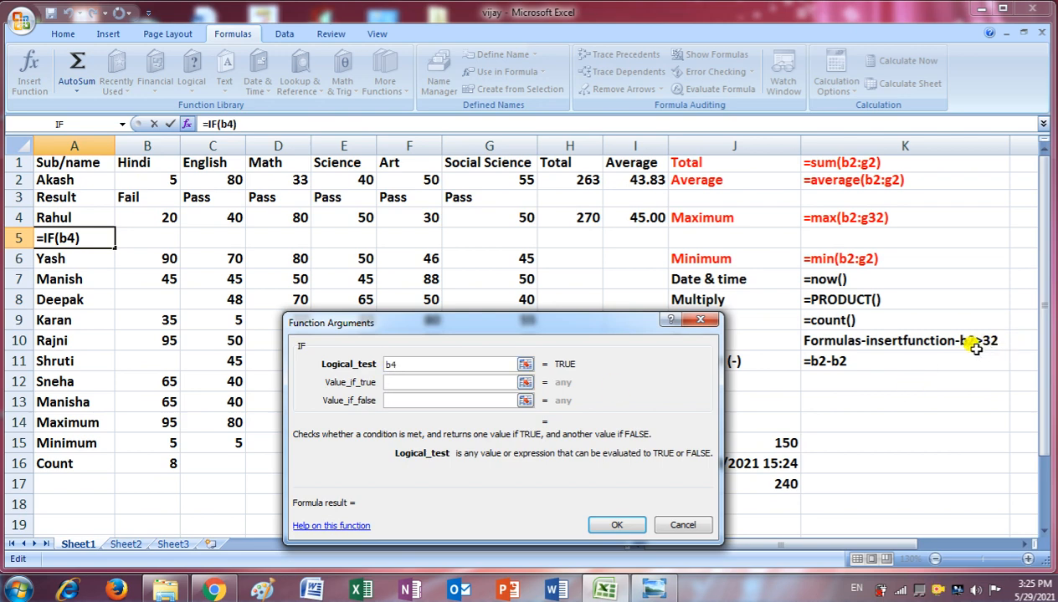
pyautogui.write('>')
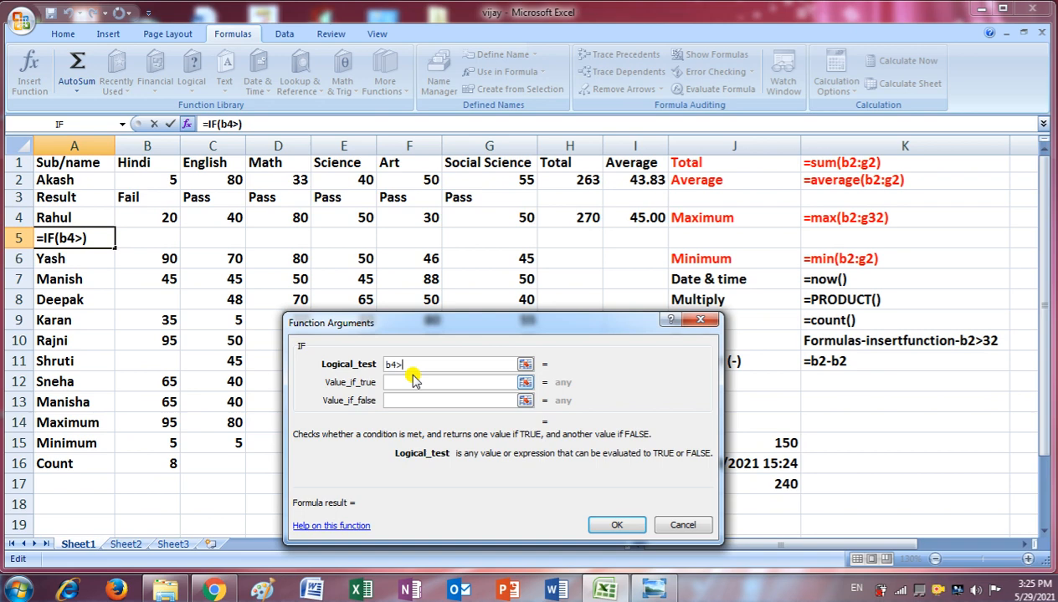
pyautogui.write('32')
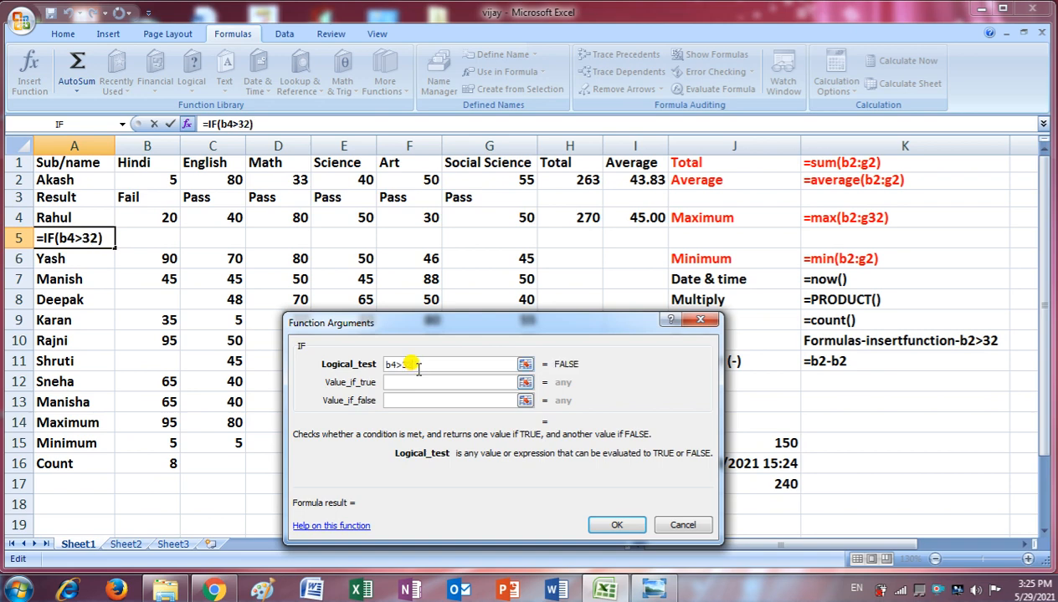
pyautogui.click(402, 382)
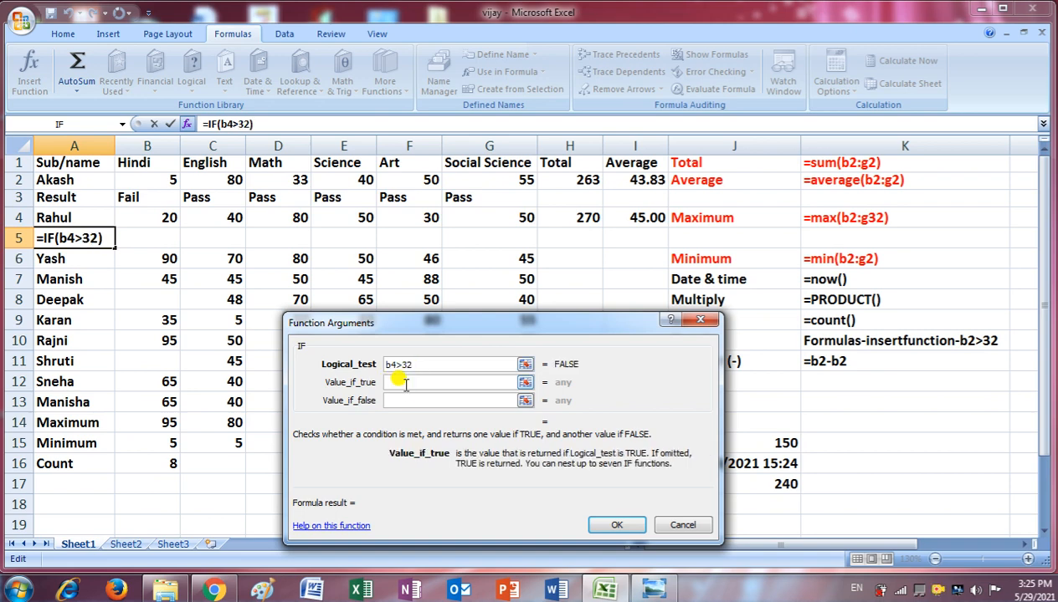
pyautogui.write('Pass')
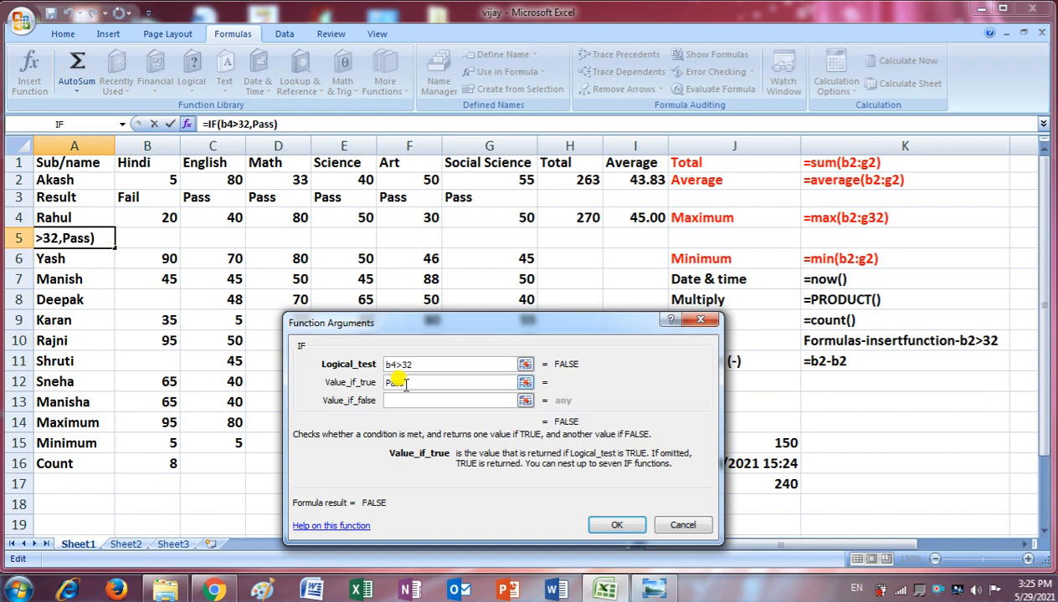
pyautogui.click(435, 406)
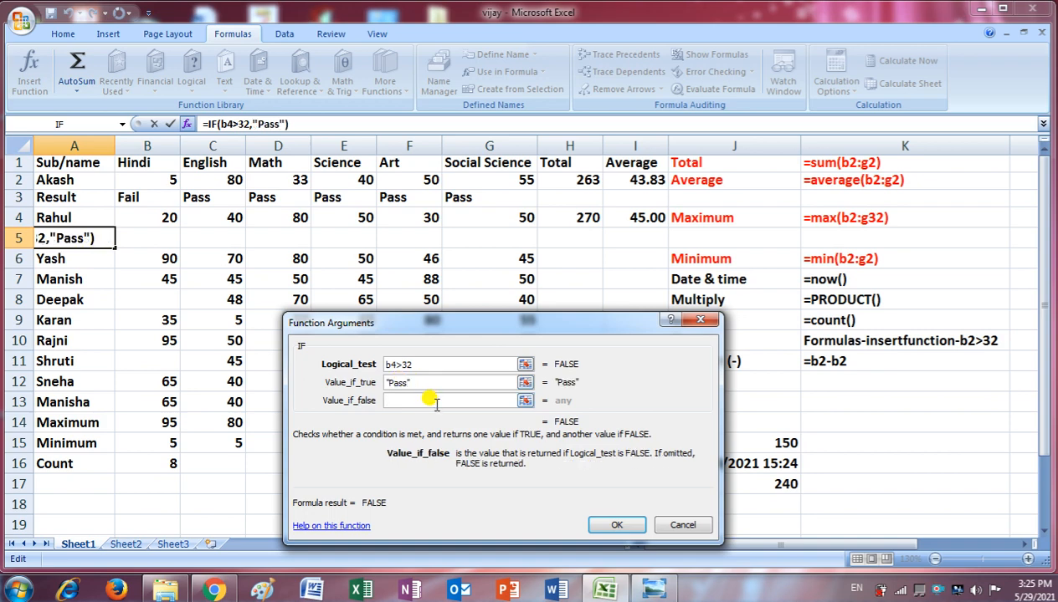
pyautogui.write('Fail')
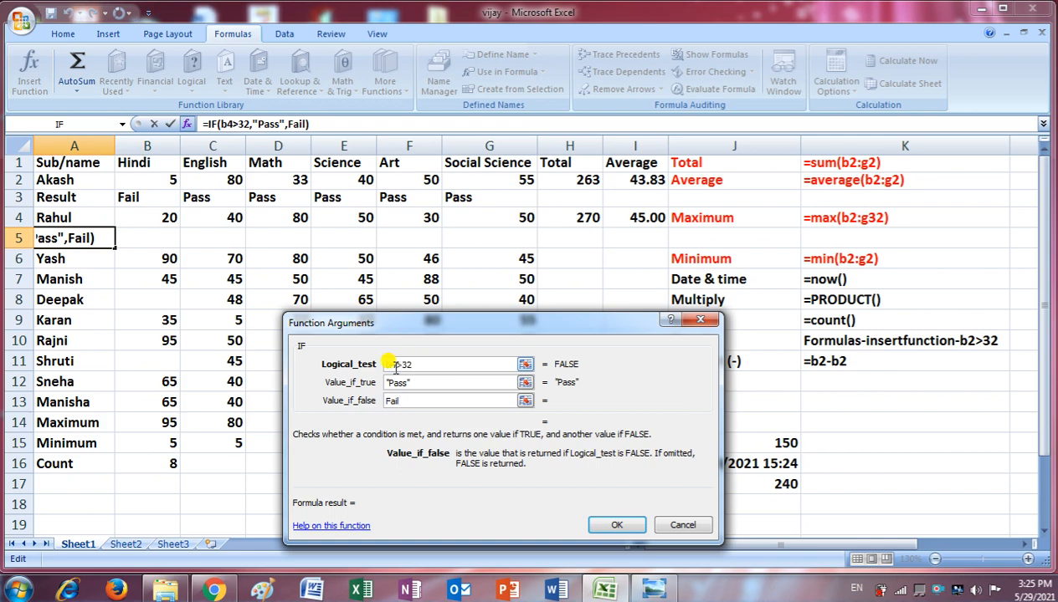
pyautogui.click(607, 523)
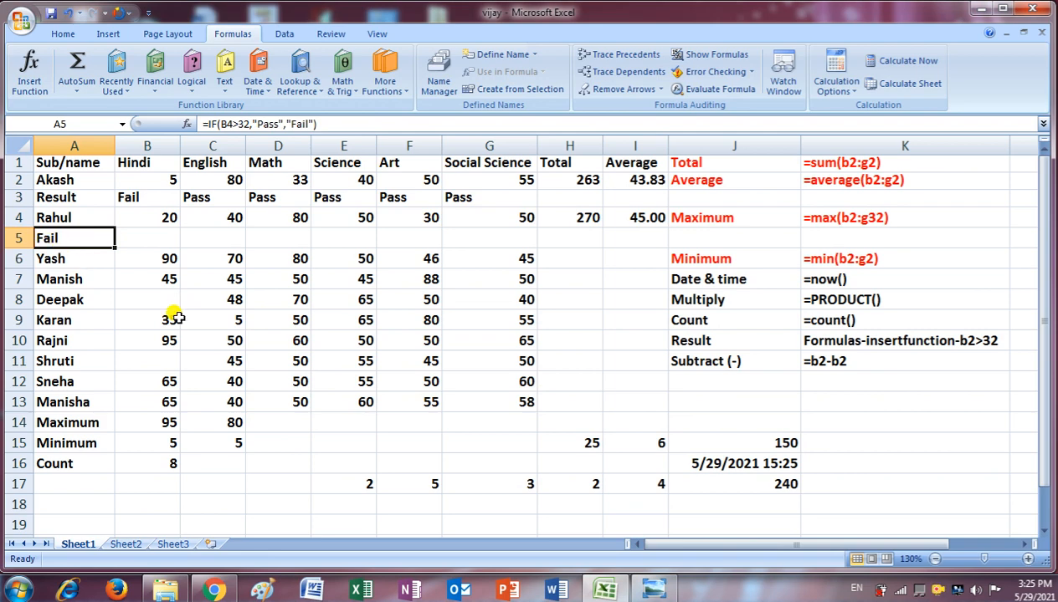
# Replace the content of A5 with the label Result and insert an IF function in B5 beside it.
pyautogui.write('Result')
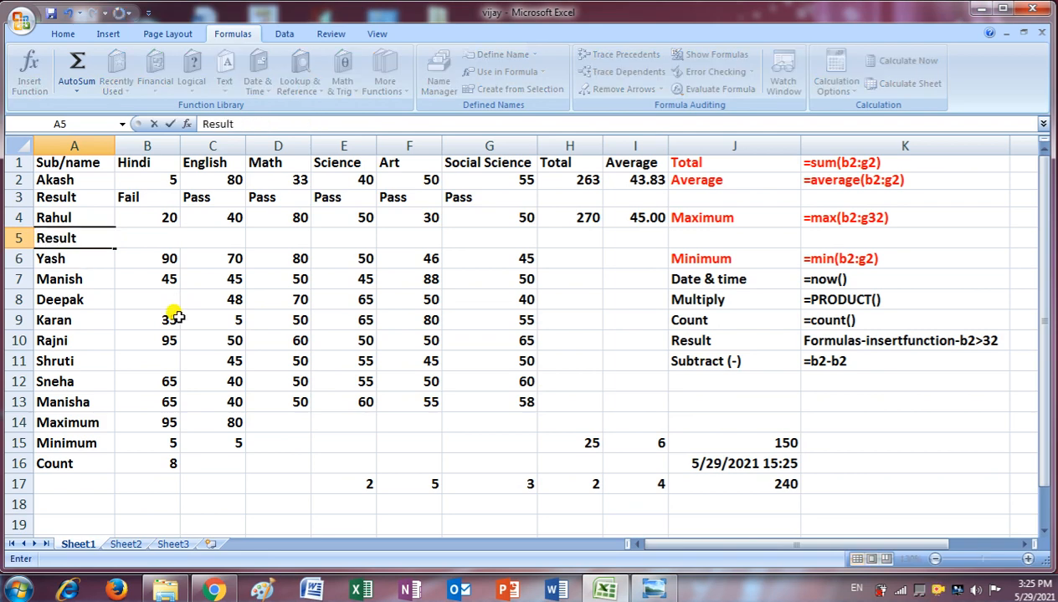
pyautogui.click(126, 260)
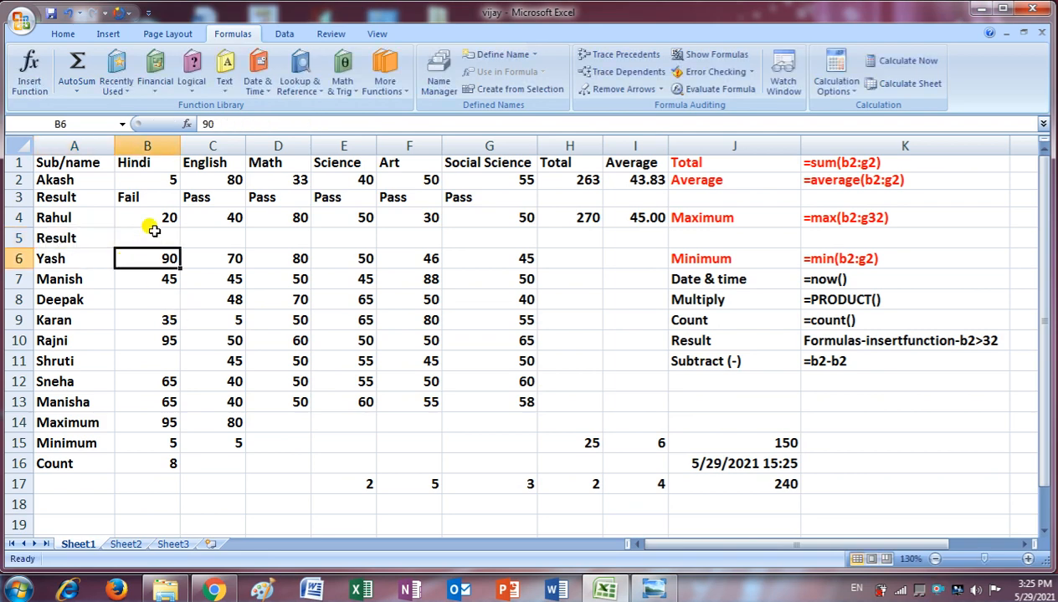
pyautogui.click(154, 232)
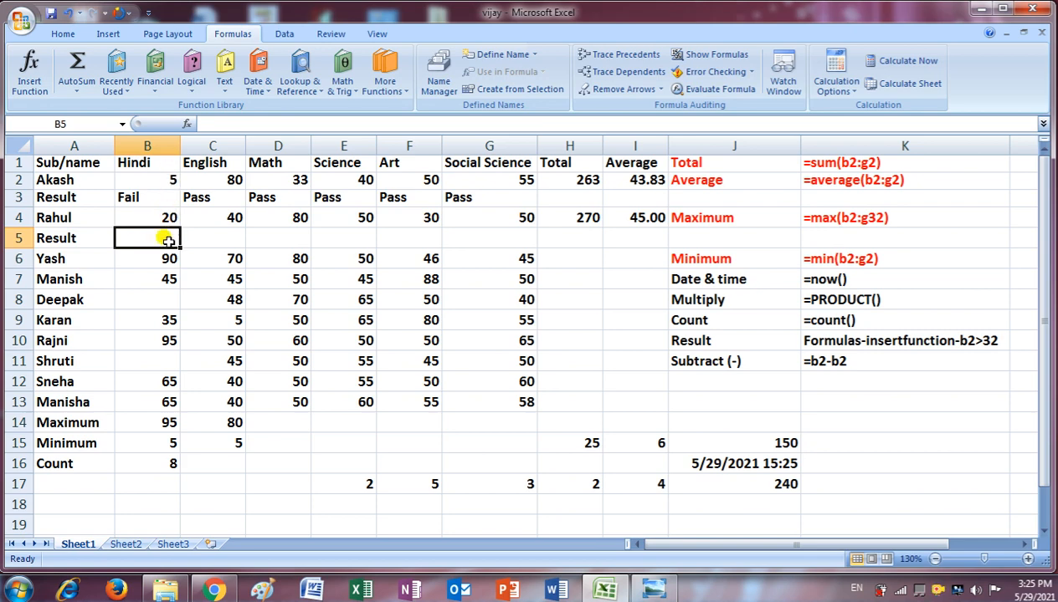
pyautogui.click(30, 71)
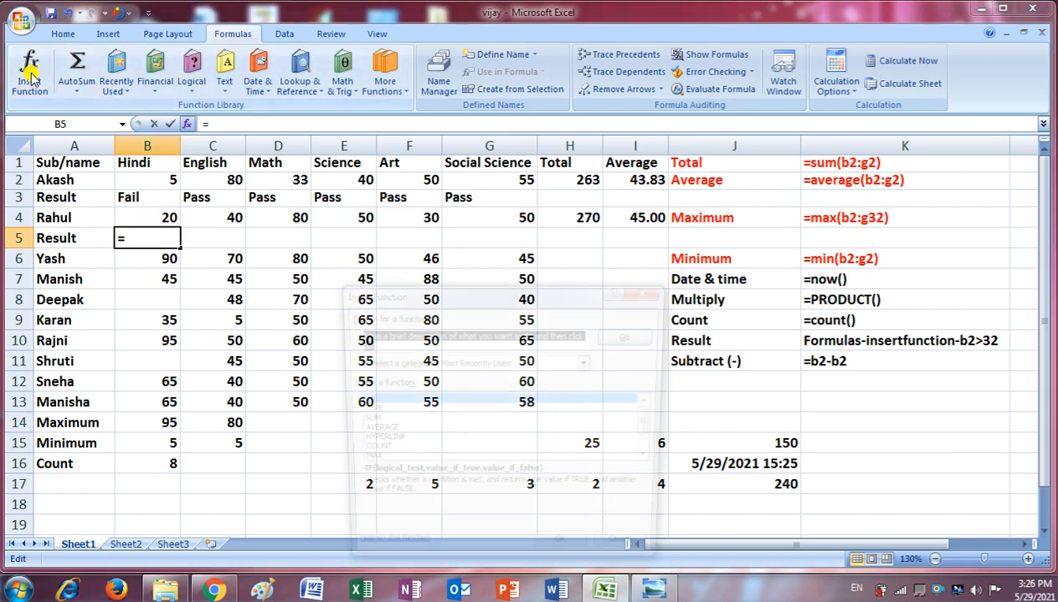
pyautogui.click(560, 556)
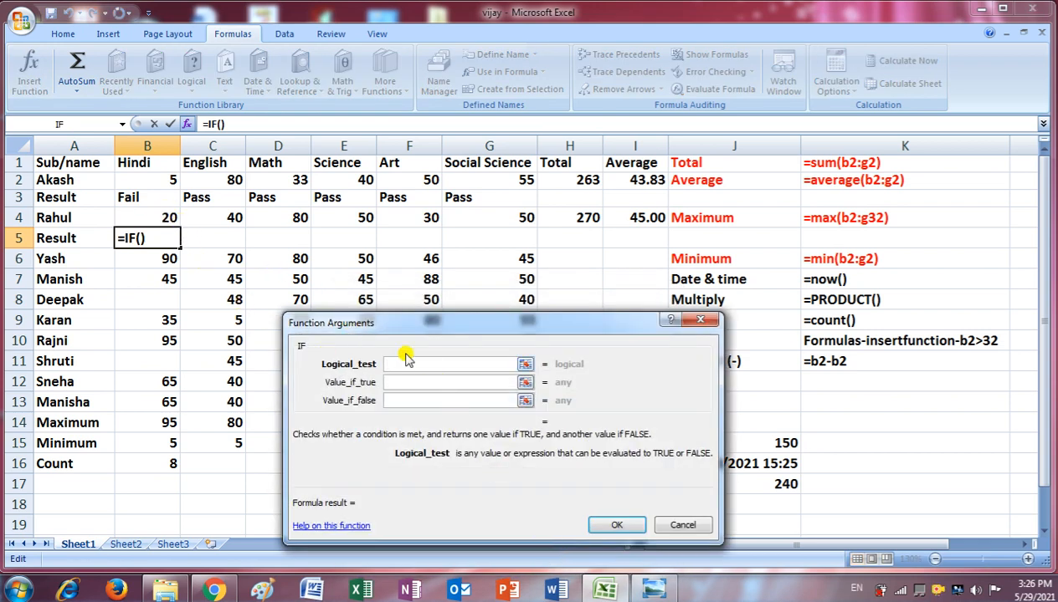
# Complete the IF function in B5 with the logical test b4>32, Pass if true and Fail if false.
pyautogui.write('b4')
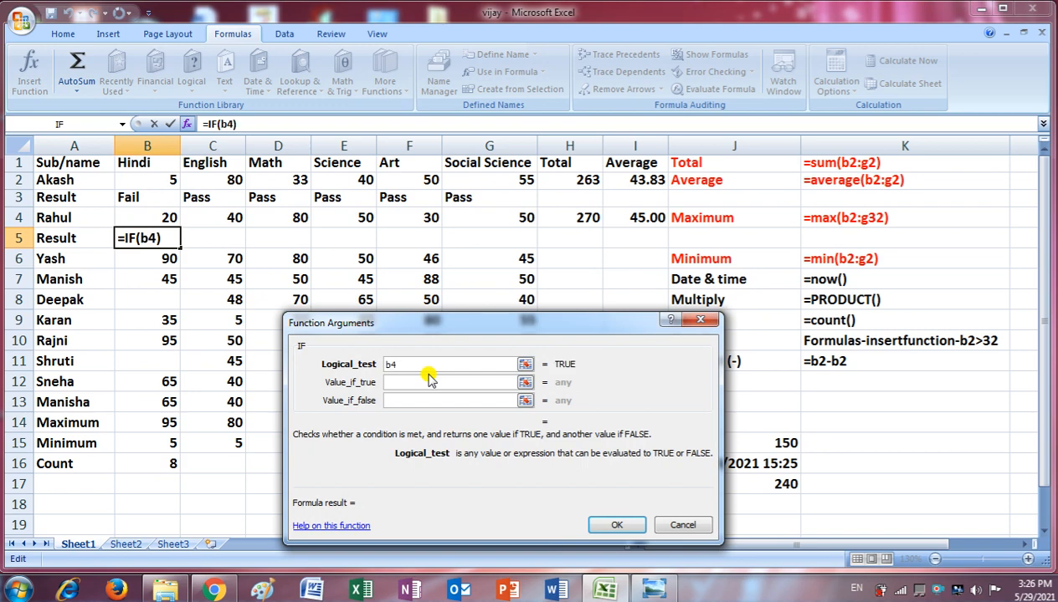
pyautogui.write('>')
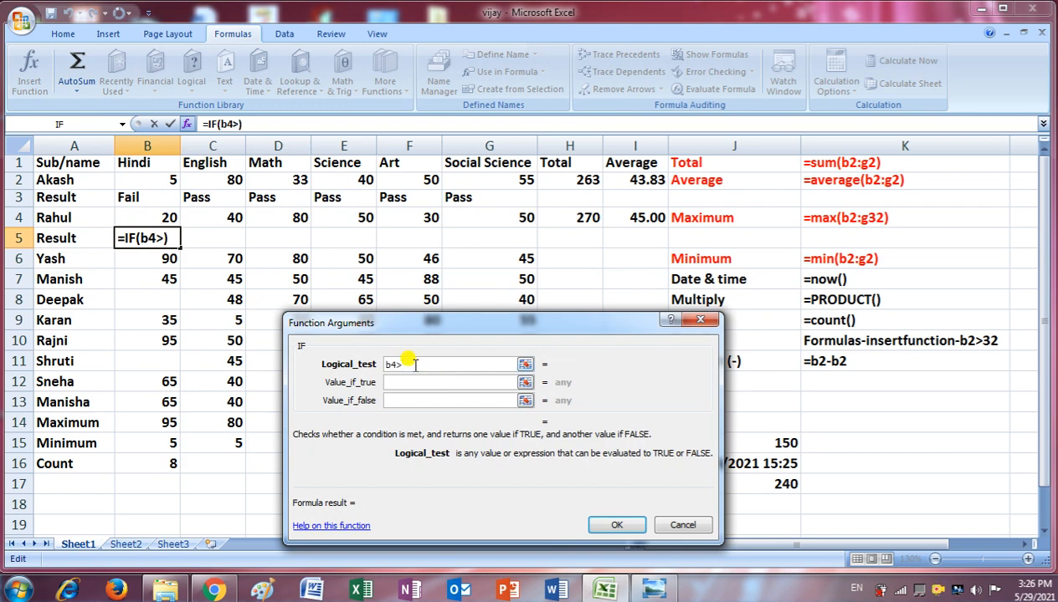
pyautogui.write('32')
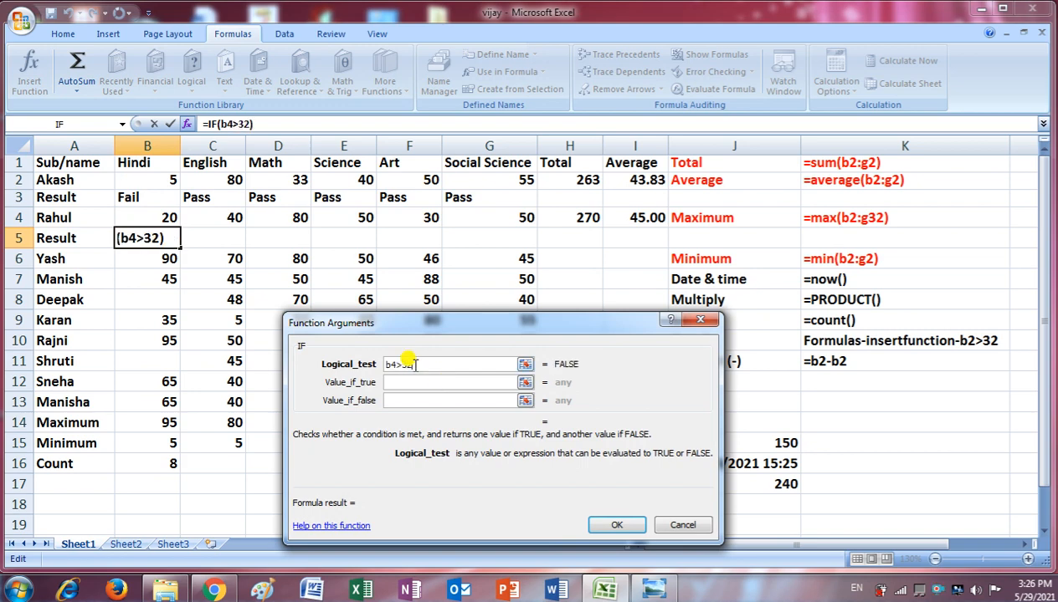
pyautogui.click(436, 382)
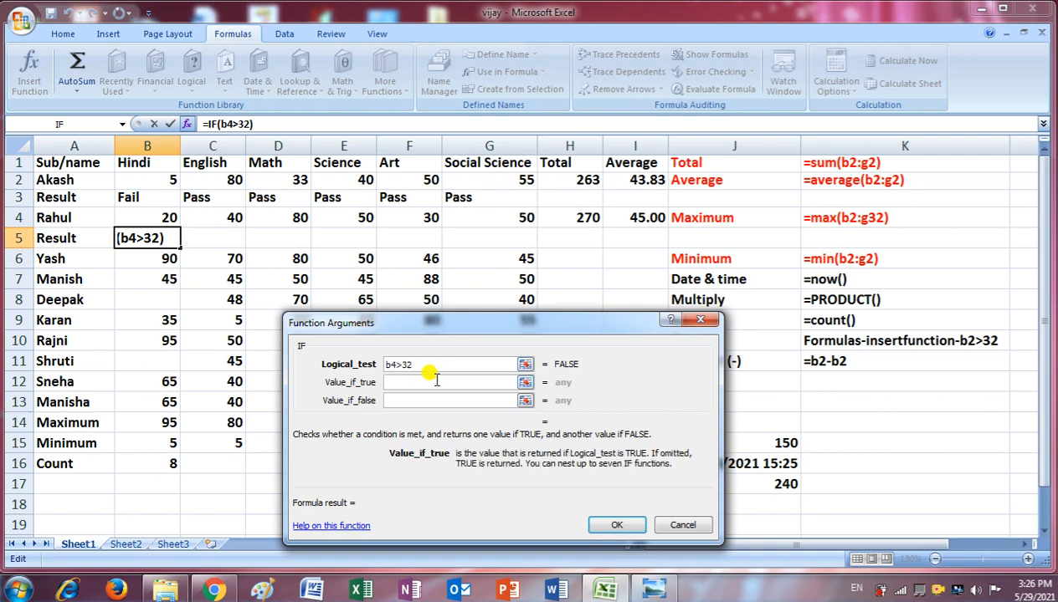
pyautogui.write('Pass')
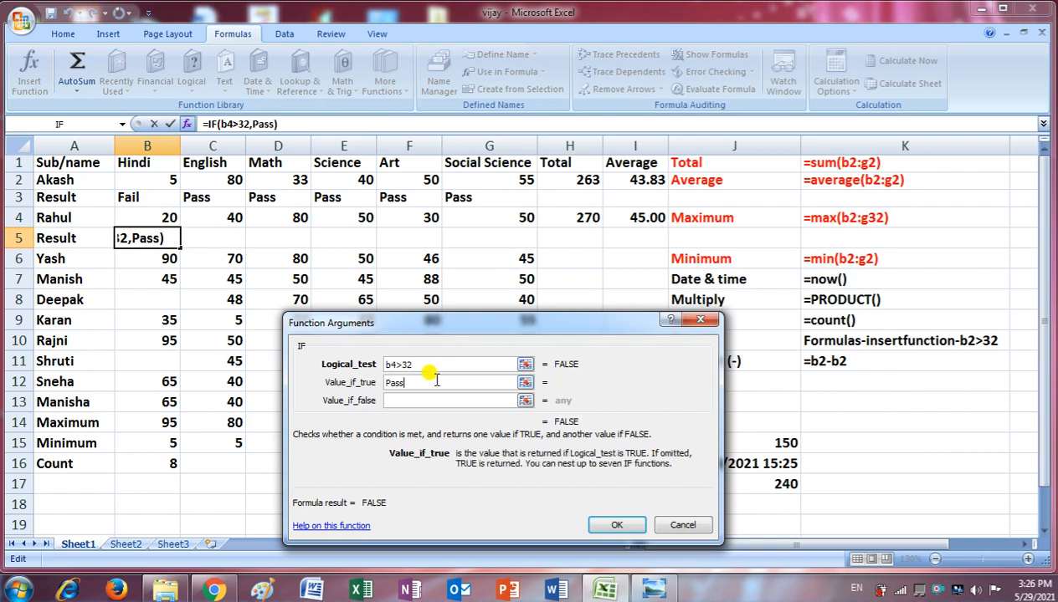
pyautogui.press('Tab')
pyautogui.write('Fail')
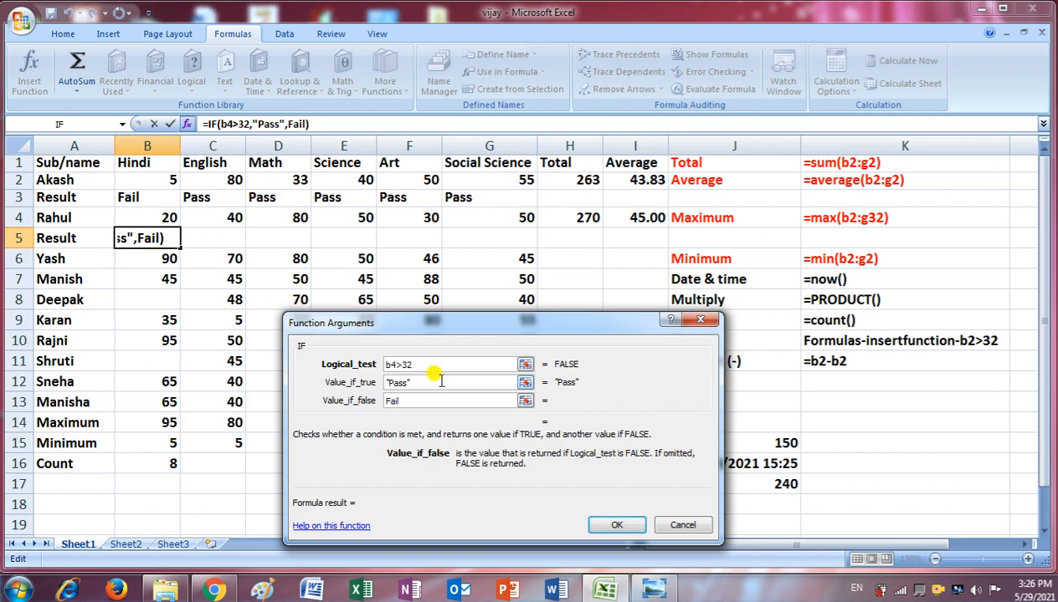
pyautogui.click(617, 525)
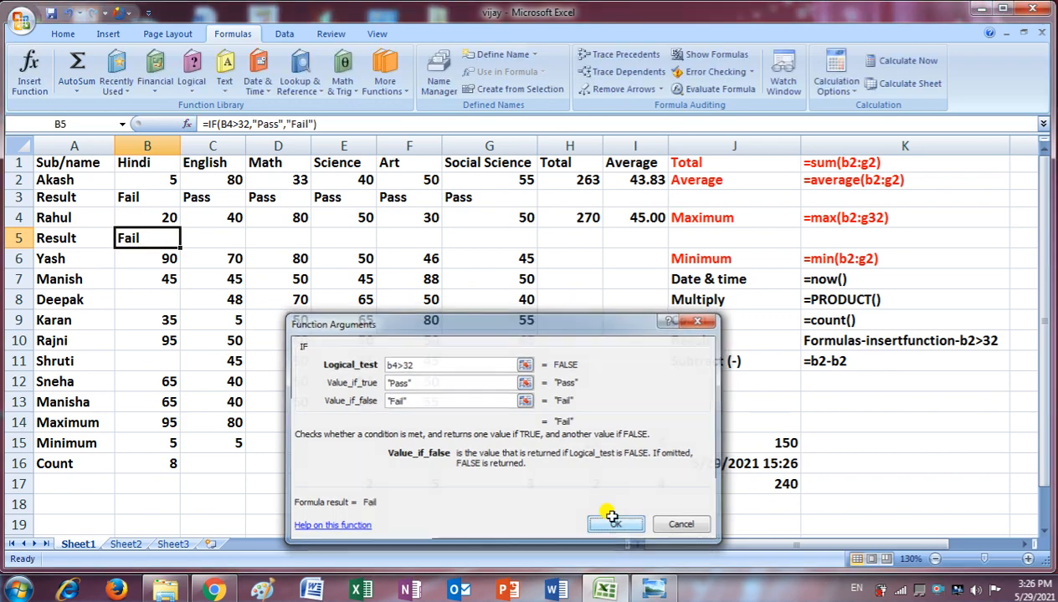
# Set the second student's Hindi mark in B4 to 60 and fill the B5 result formula across to G5.
pyautogui.click(152, 219)
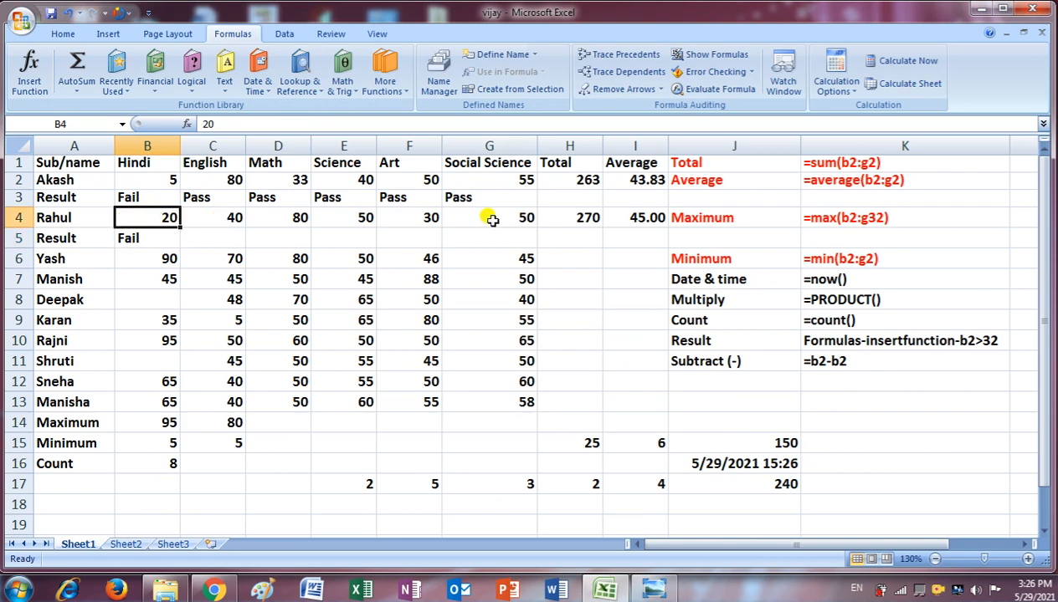
pyautogui.write('60')
pyautogui.press('Return')
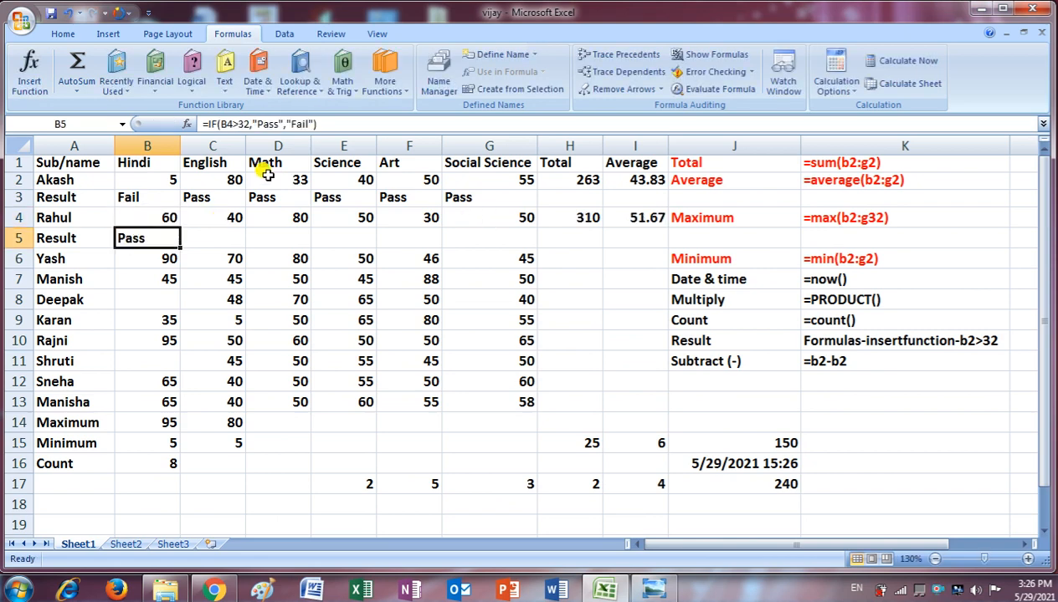
pyautogui.moveTo(182, 247); pyautogui.dragTo(540, 260)
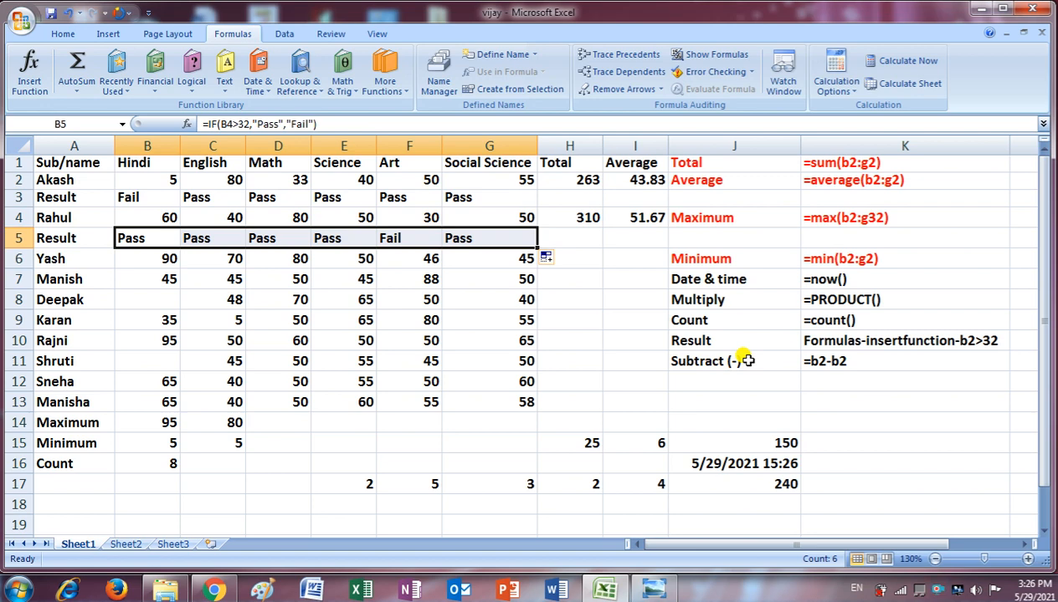
# Enter the sample numbers 100 in H14 and 5 in I14.
pyautogui.click(576, 421)
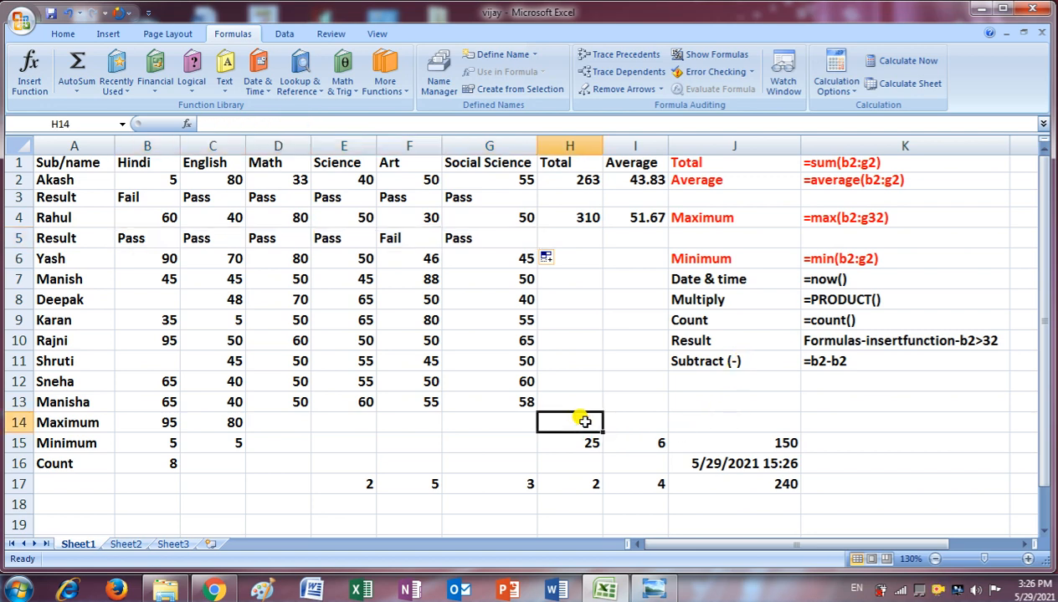
pyautogui.write('100')
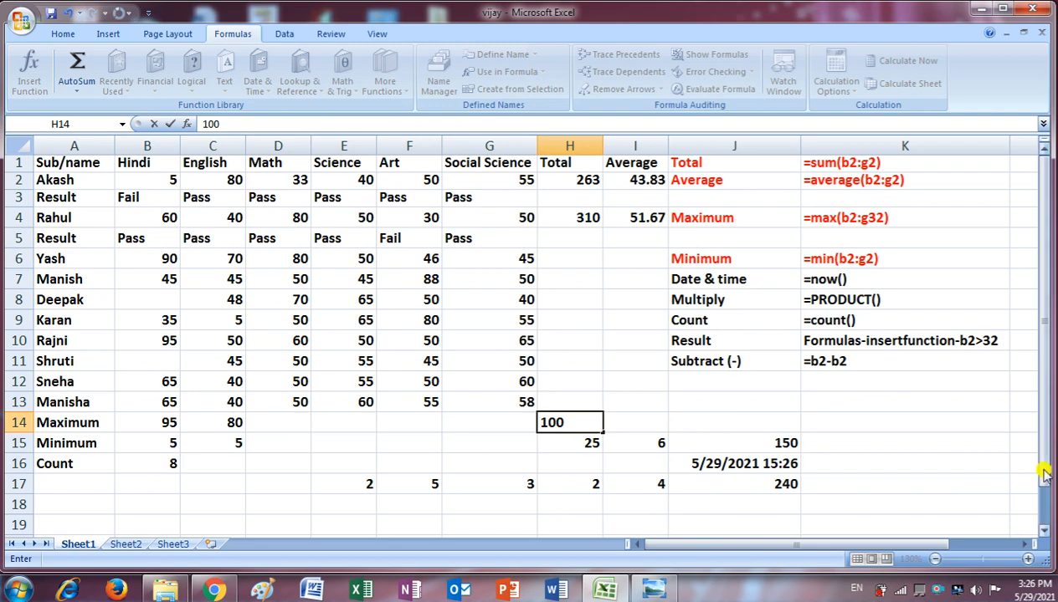
pyautogui.click(659, 422)
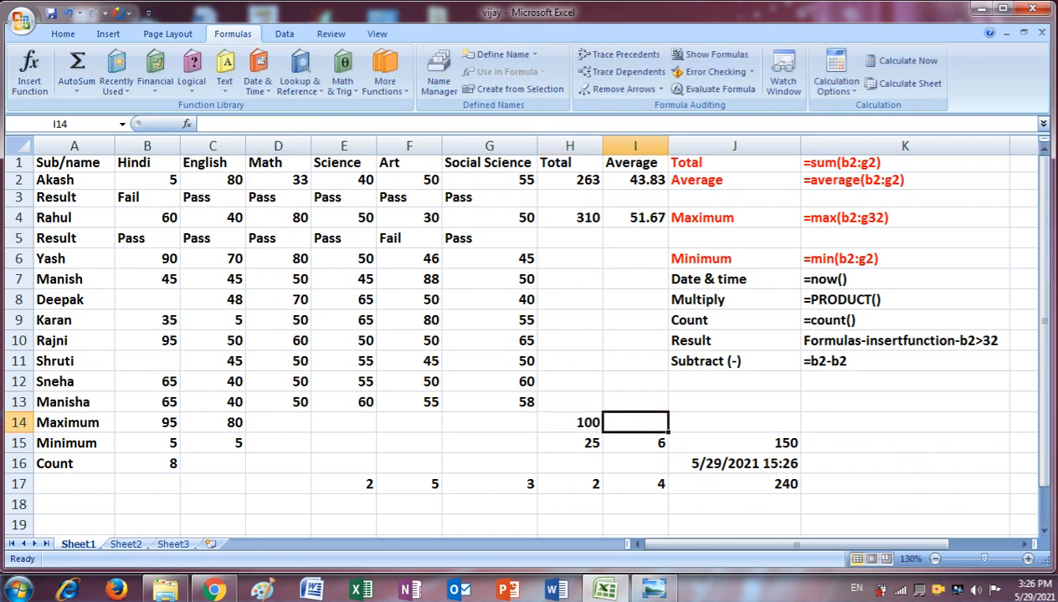
pyautogui.write('5')
pyautogui.click(623, 462)
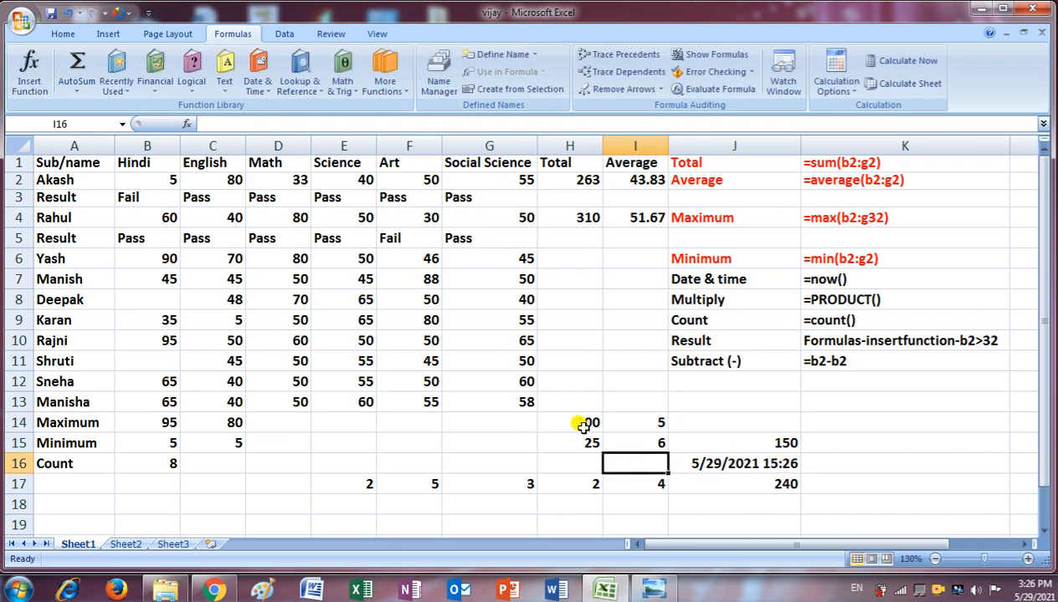
pyautogui.click(580, 421)
pyautogui.click(645, 423)
pyautogui.click(582, 420)
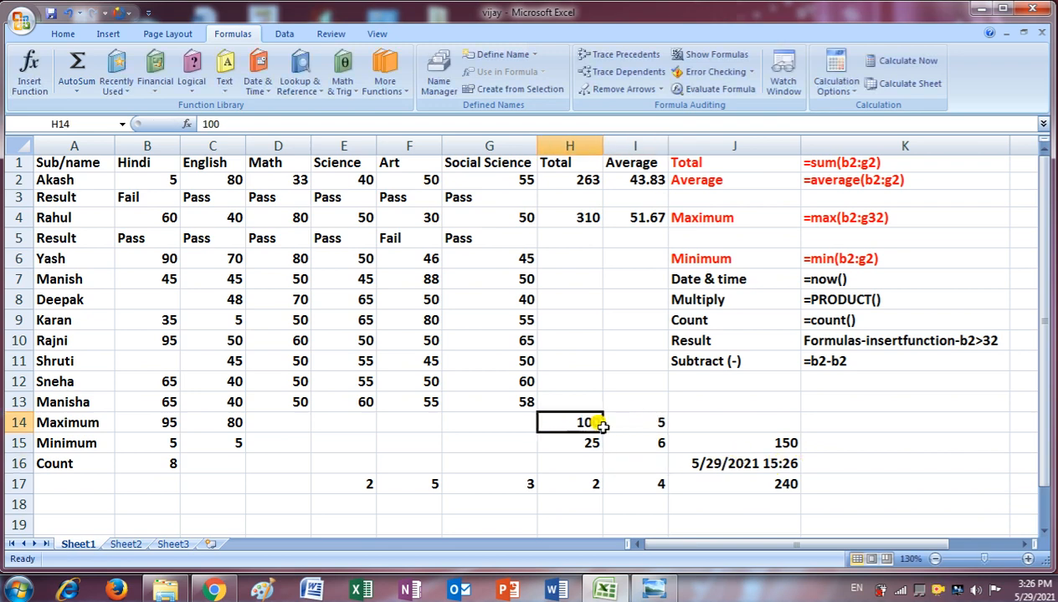
pyautogui.click(618, 418)
# Enter the subtraction formula =h14-i14 in J14.
pyautogui.click(758, 420)
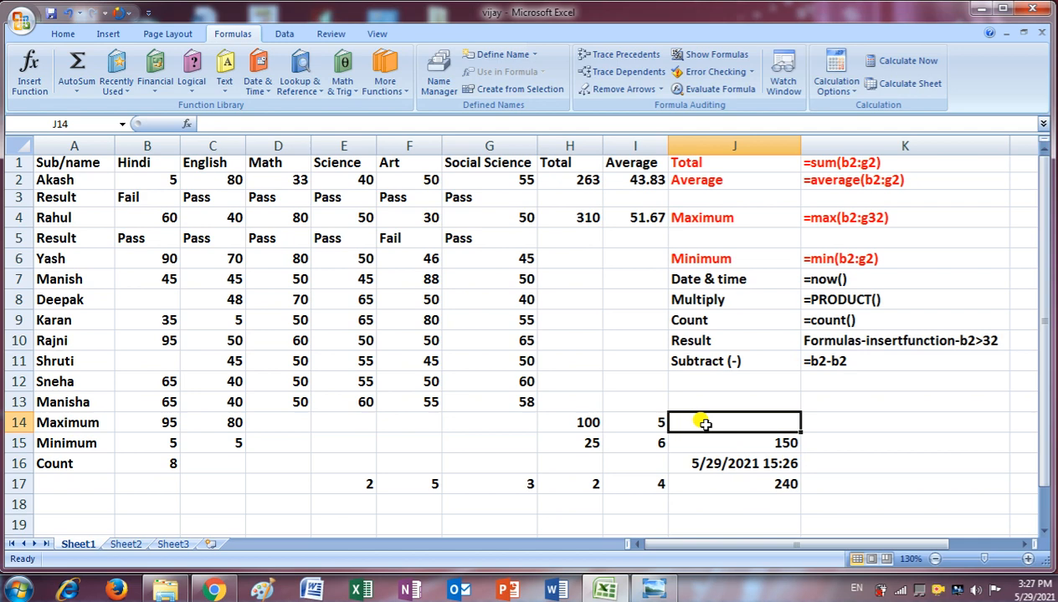
pyautogui.write('=')
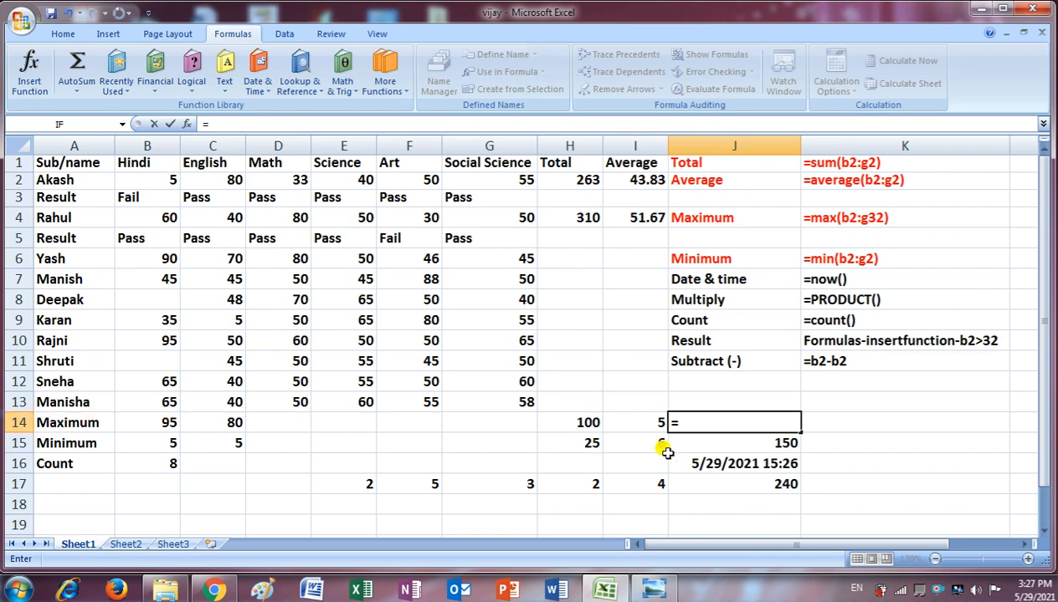
pyautogui.write('h14-')
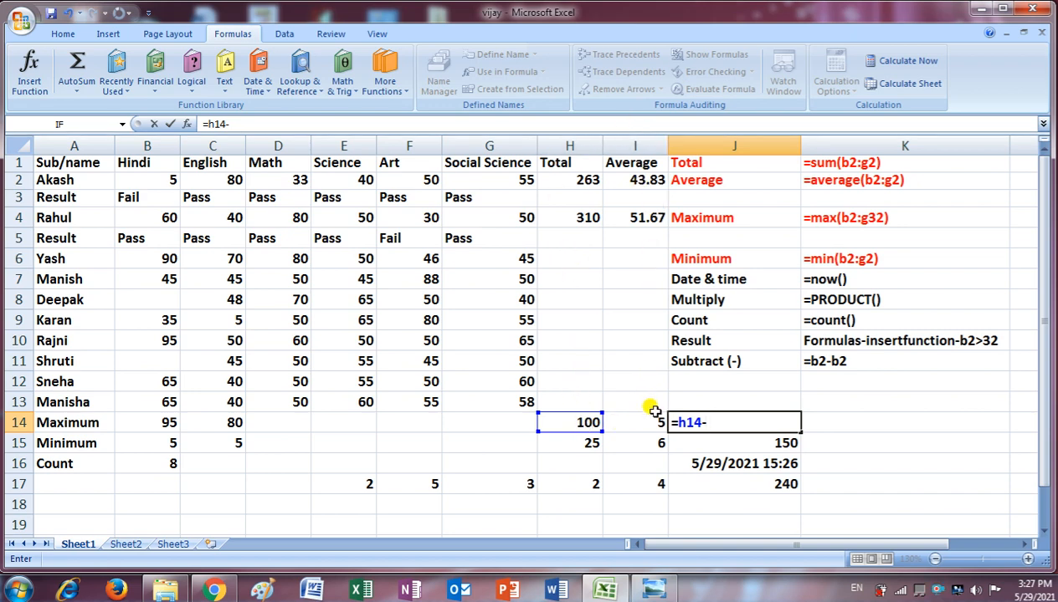
pyautogui.write('i14')
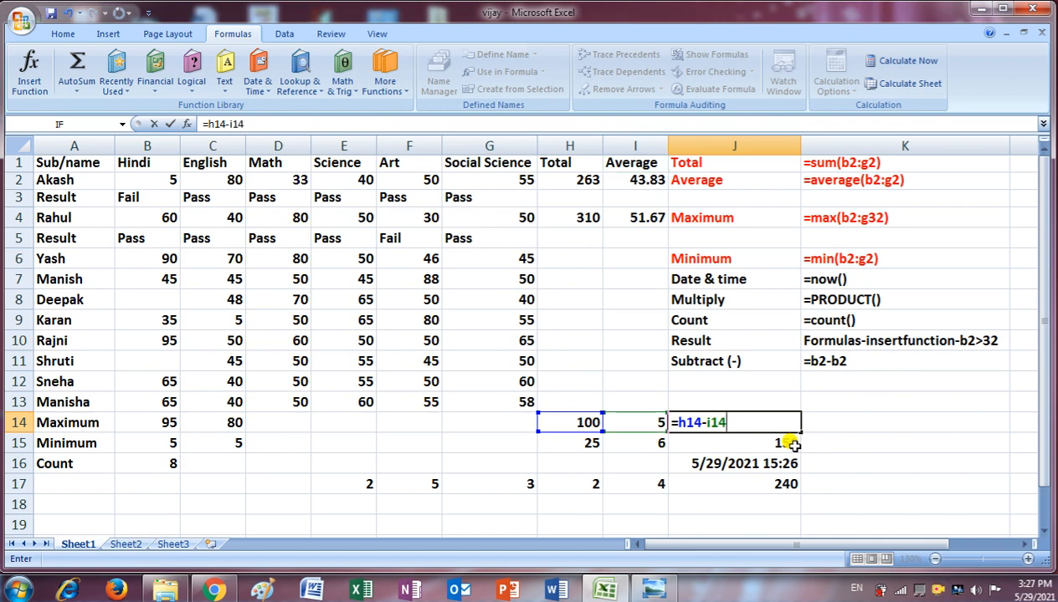
pyautogui.press('Return')
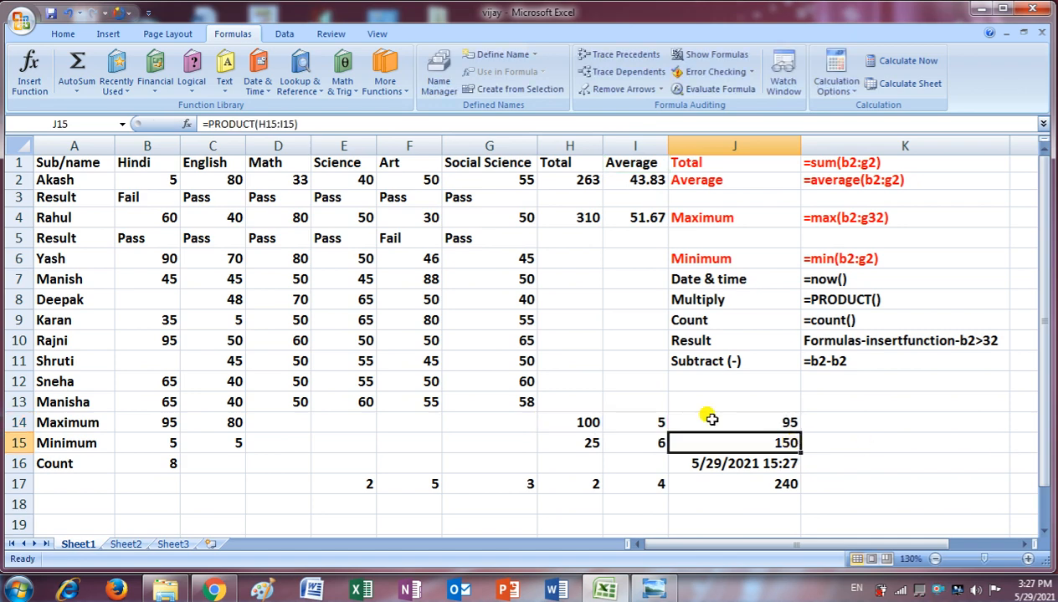
# Test the subtraction with other numbers by setting I14 to 10 and finally to 90.
pyautogui.click(583, 425)
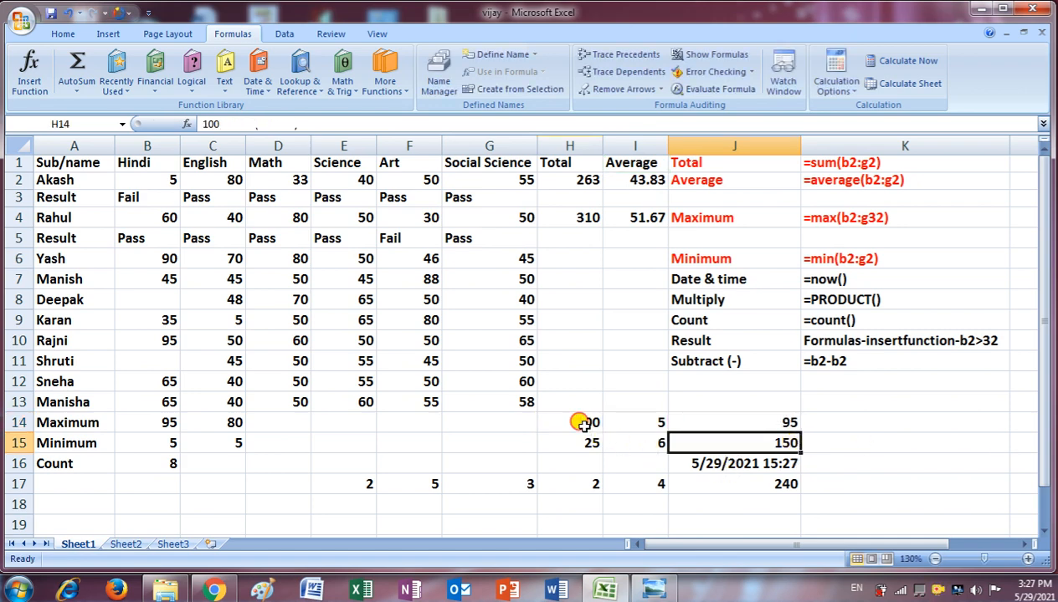
pyautogui.click(652, 421)
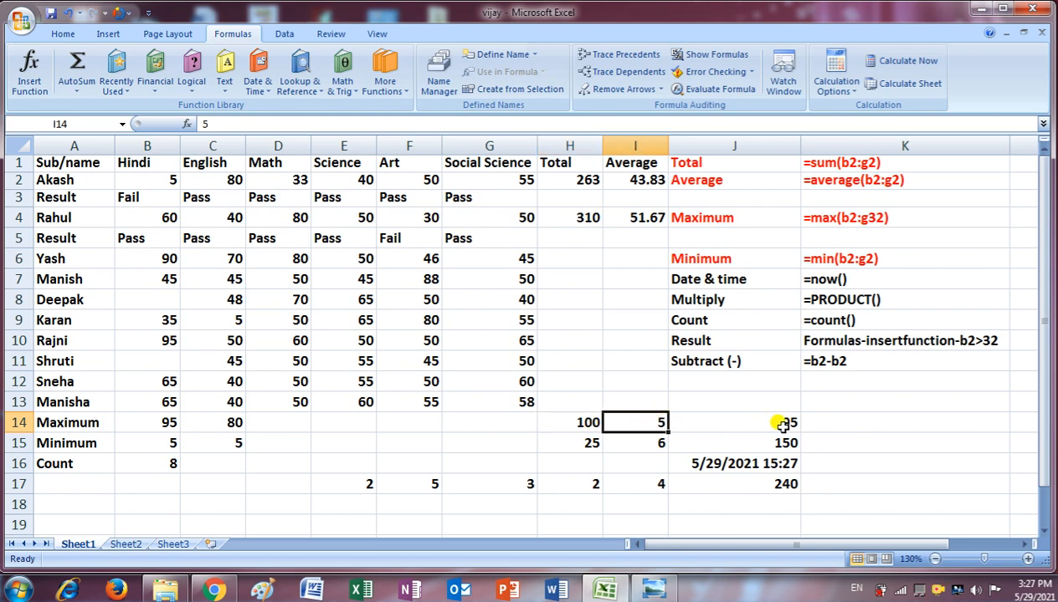
pyautogui.write('10')
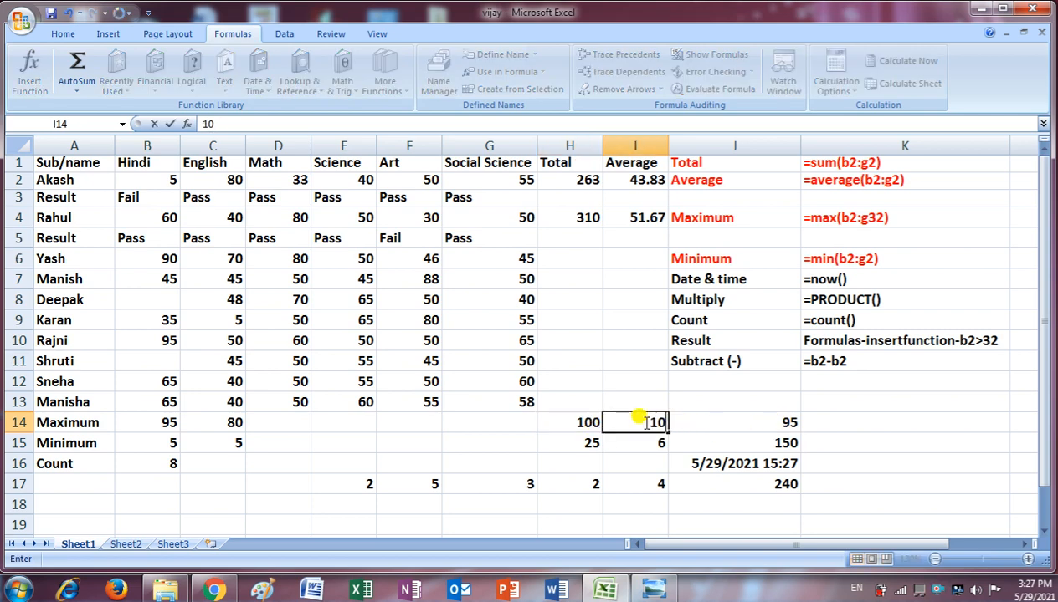
pyautogui.press('Return')
pyautogui.click(635, 418)
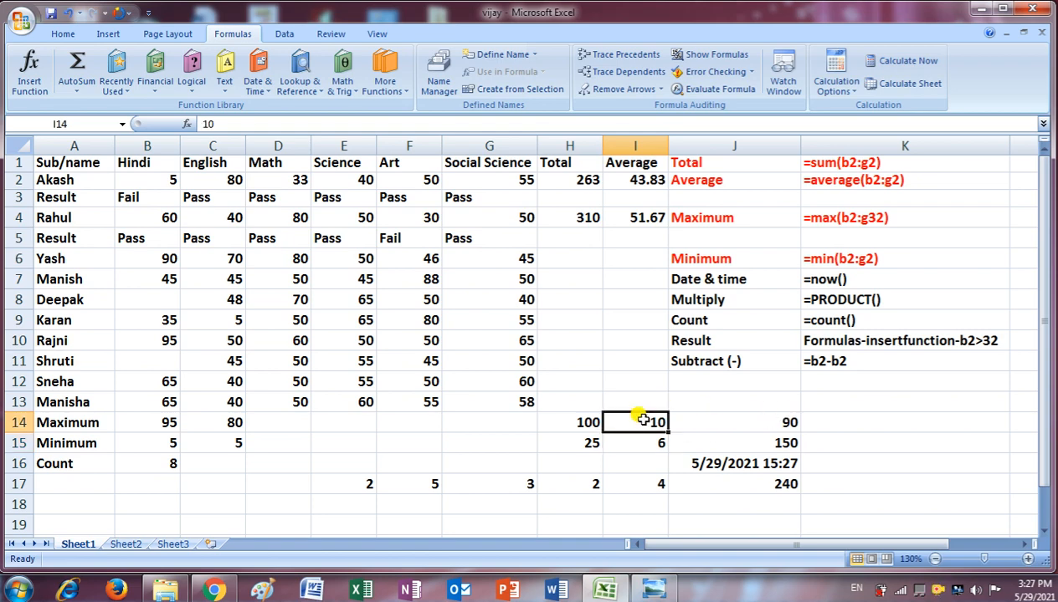
pyautogui.write('90')
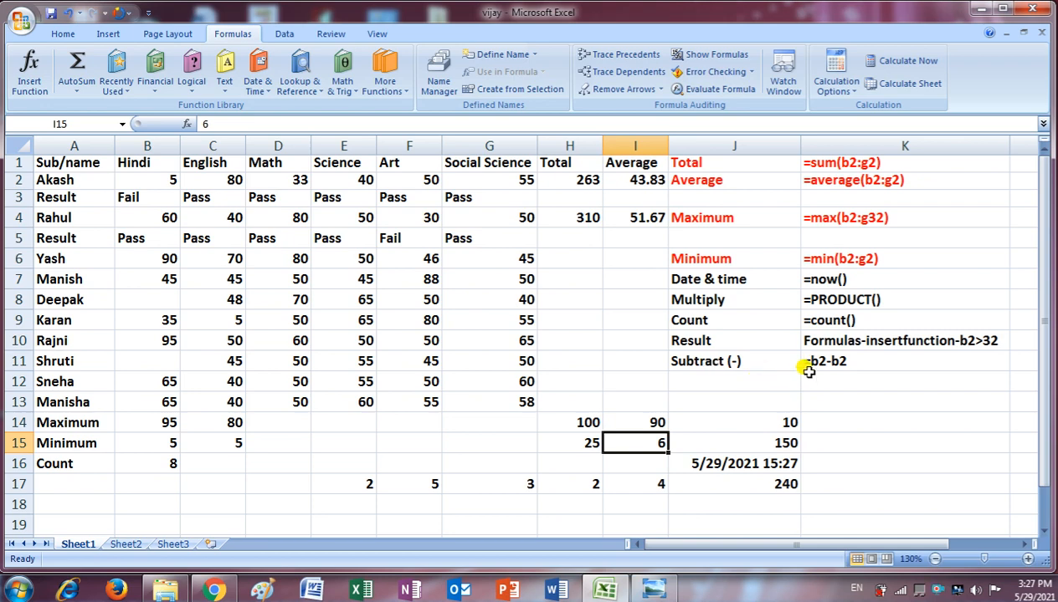
# Replace the subtraction formula in J14 with the addition formula =h14+i14.
pyautogui.click(728, 414)
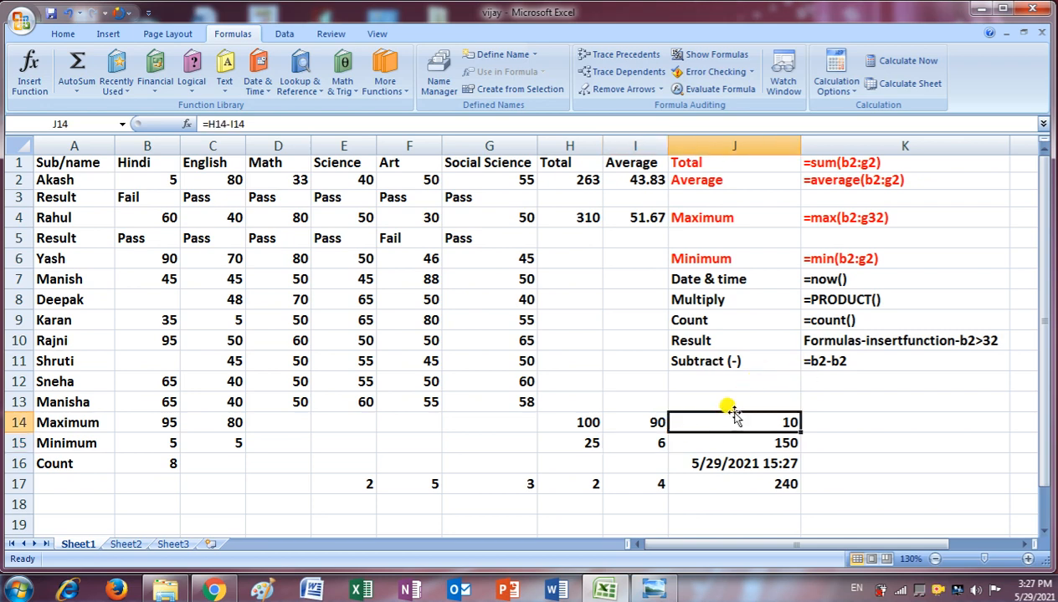
pyautogui.press('Delete')
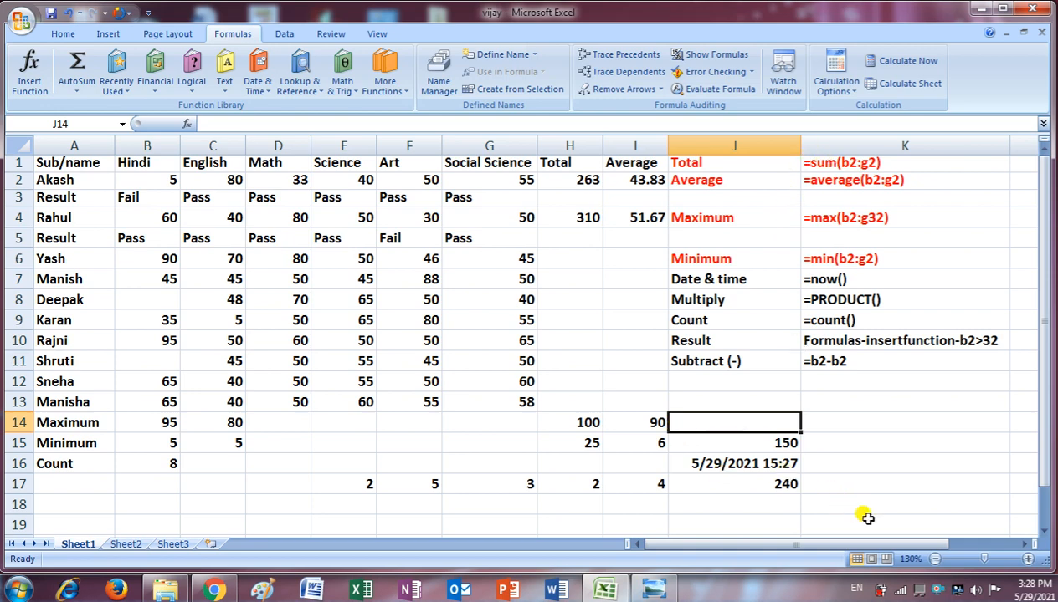
pyautogui.write('=')
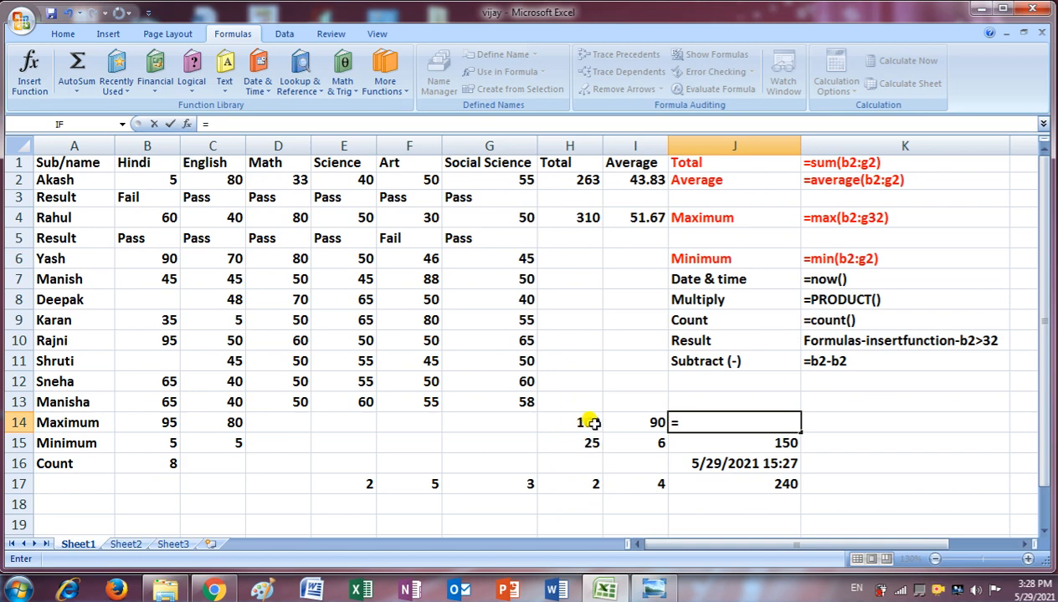
pyautogui.write('h14+')
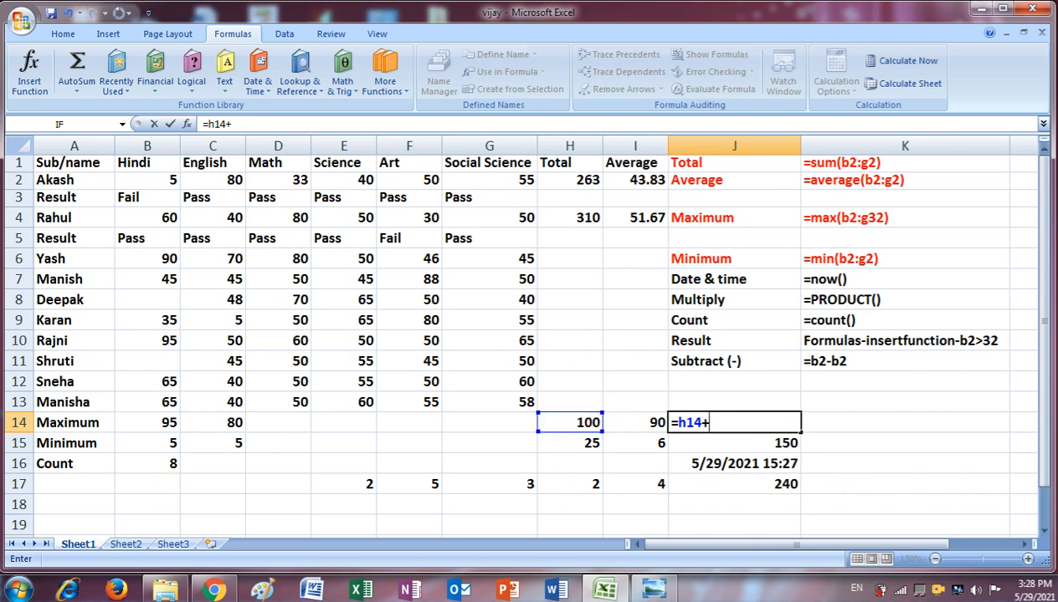
pyautogui.write('i')
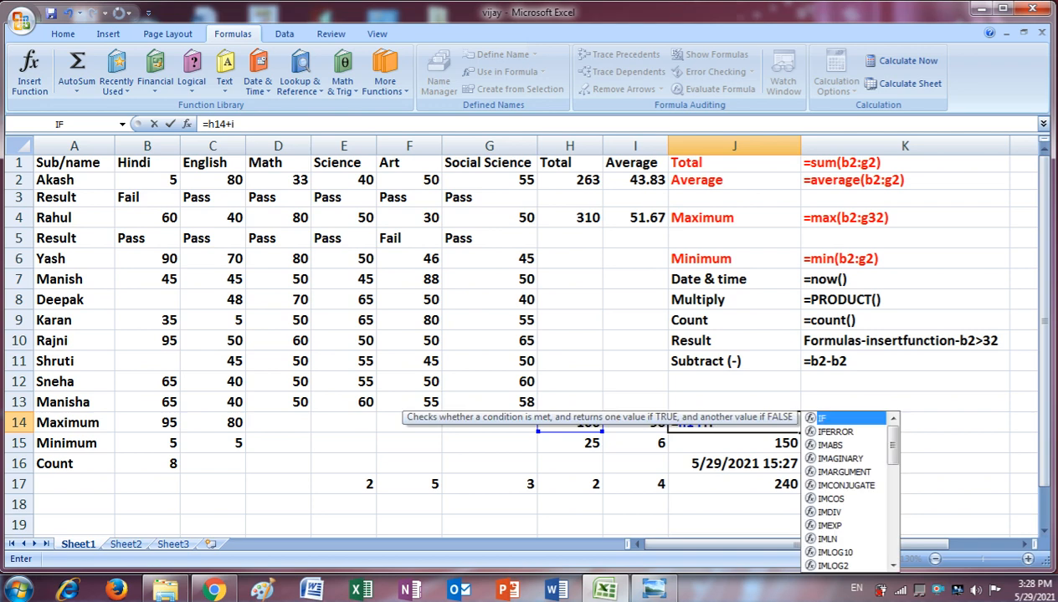
pyautogui.write('14')
pyautogui.press('Return')
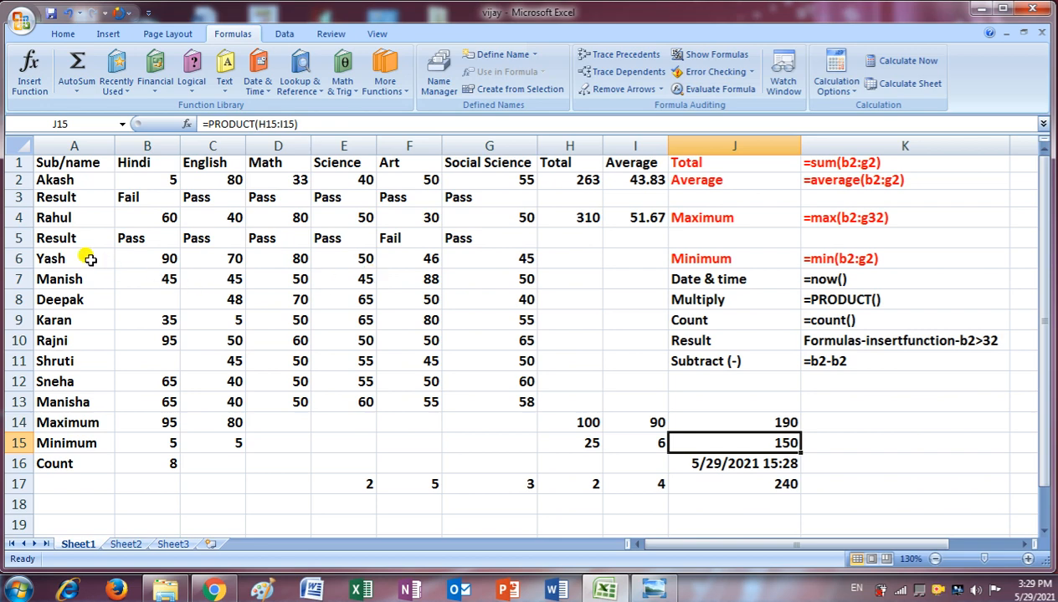
# Delete the whole Result row below the first student, row 3.
pyautogui.click(16, 198)
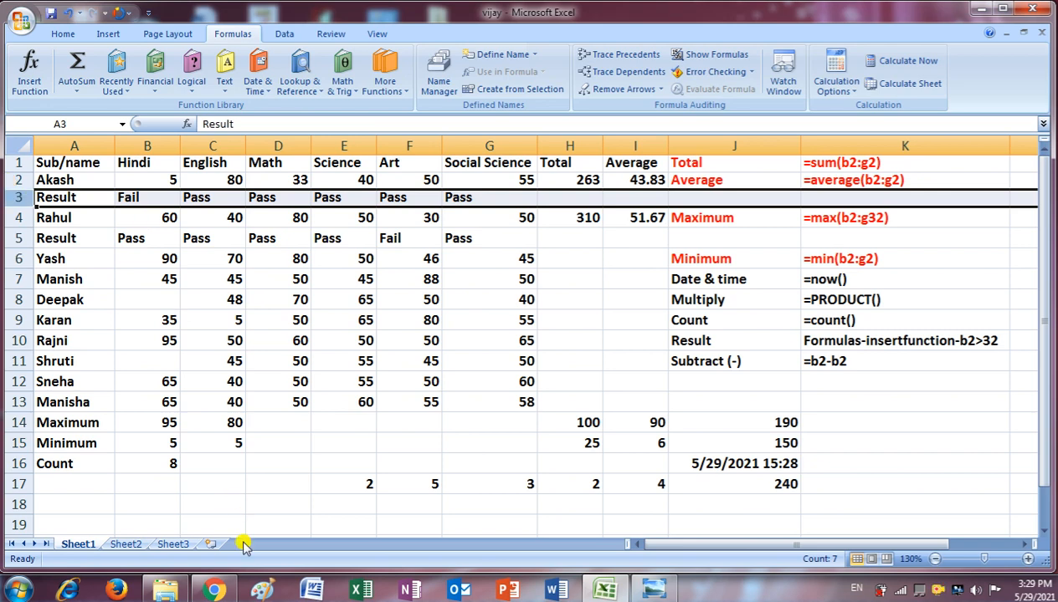
pyautogui.hotkey('ctrl', '-')
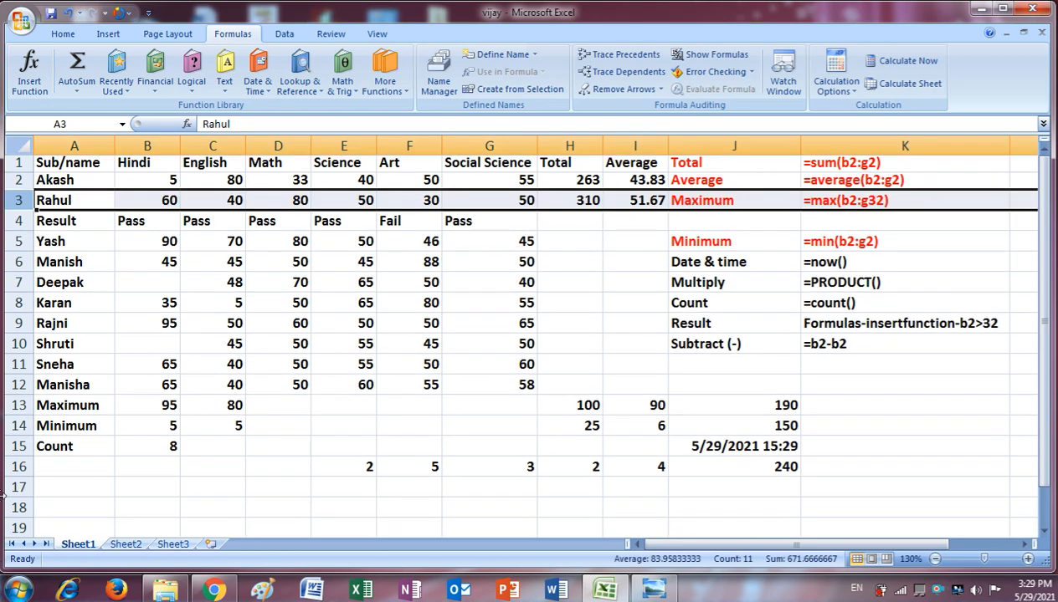
# Delete the entire remaining Result row, row 4, from the marks sheet.
pyautogui.click(16, 220)
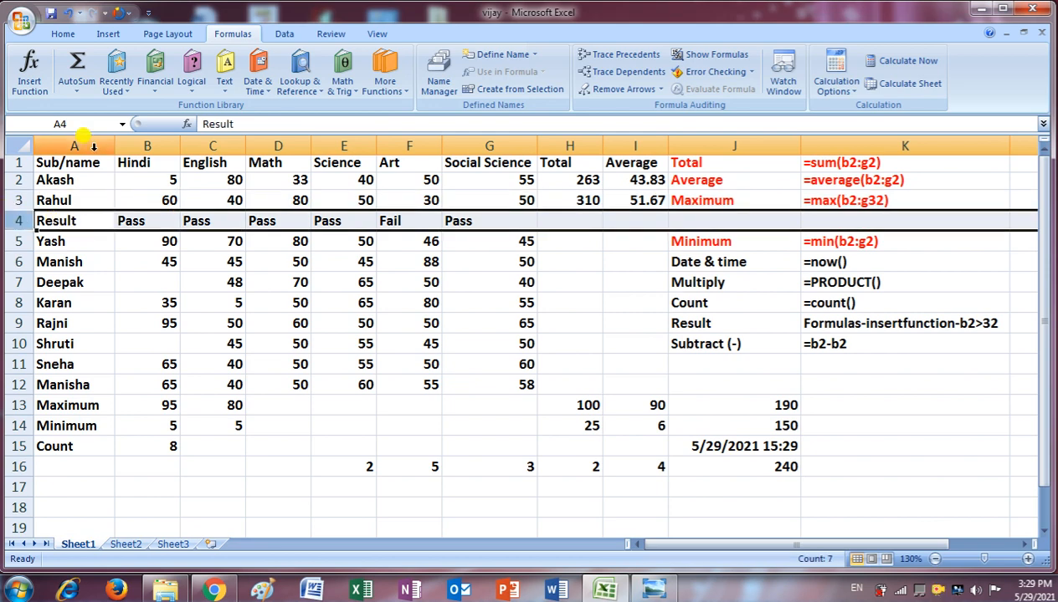
pyautogui.click(63, 33)
pyautogui.click(787, 88)
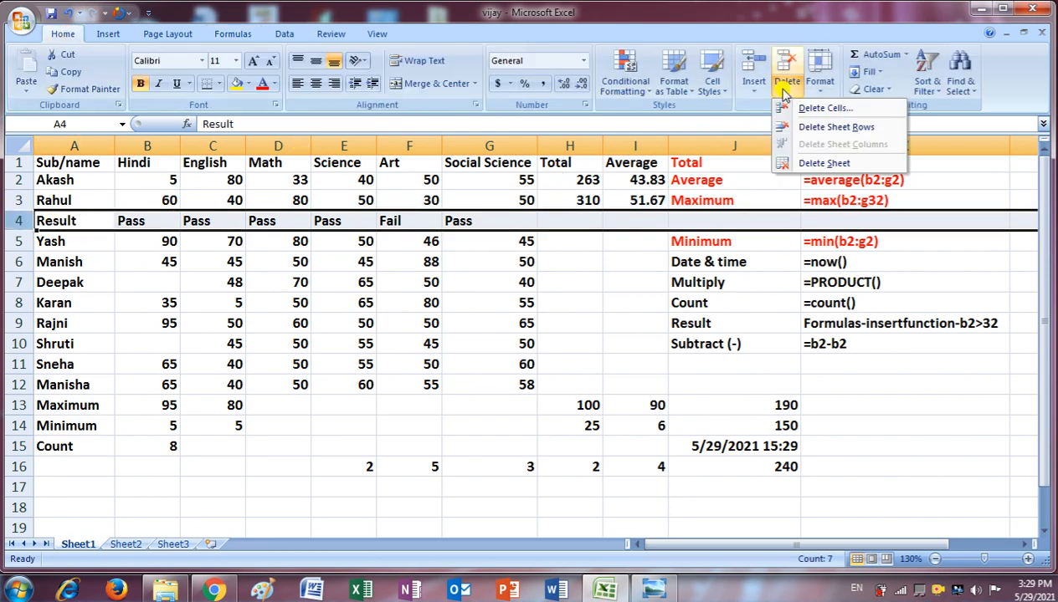
pyautogui.click(867, 129)
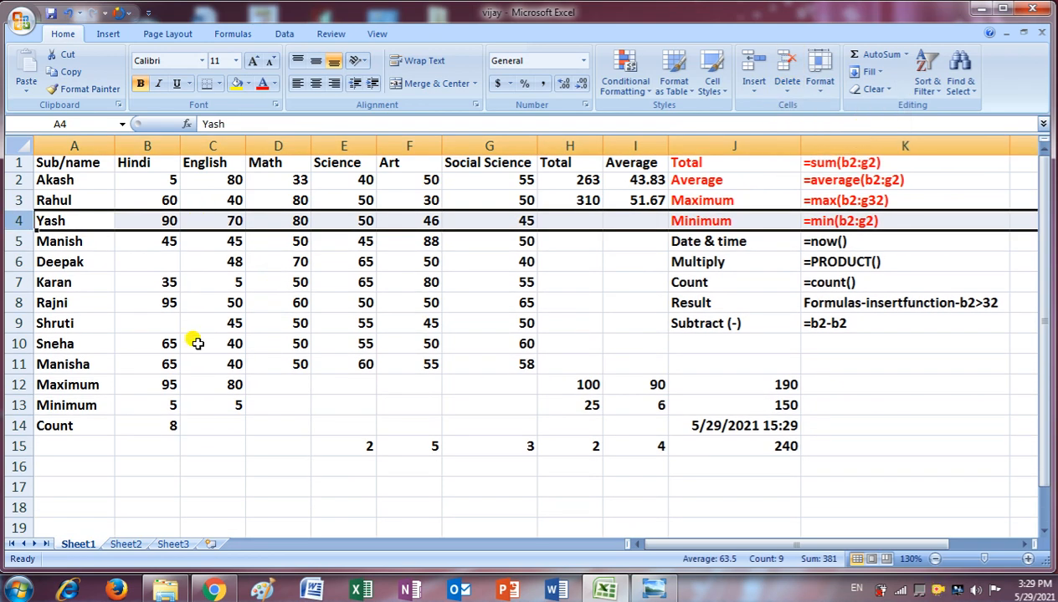
pyautogui.click(661, 339)
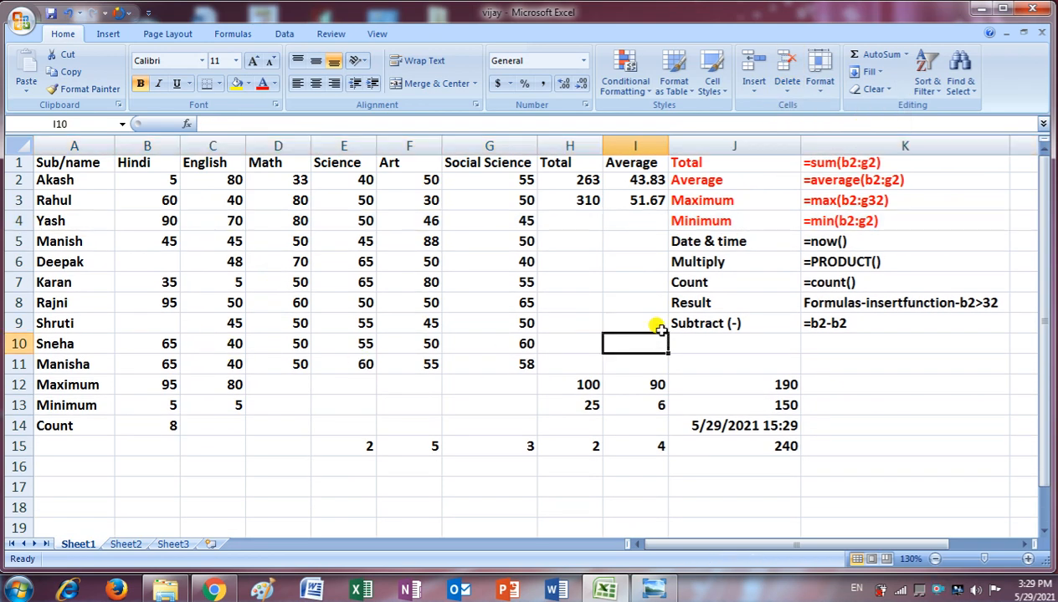
# Clear the Total and Average values in H2:I16 and the Maximum, Minimum and Count results in B12:I16.
pyautogui.click(569, 178)
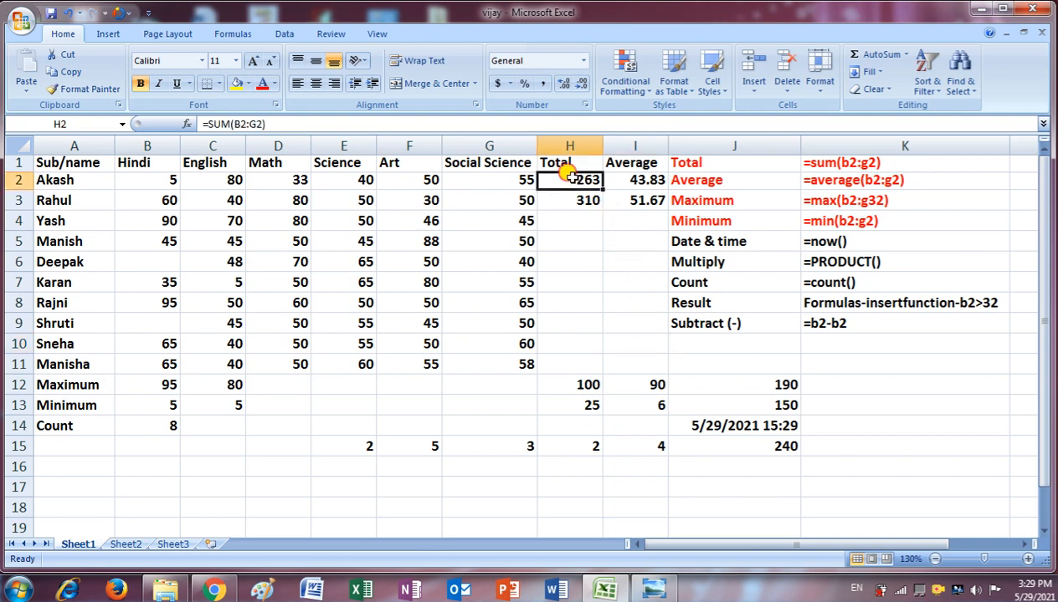
pyautogui.moveTo(569, 178); pyautogui.dragTo(630, 456)
pyautogui.press('Delete')
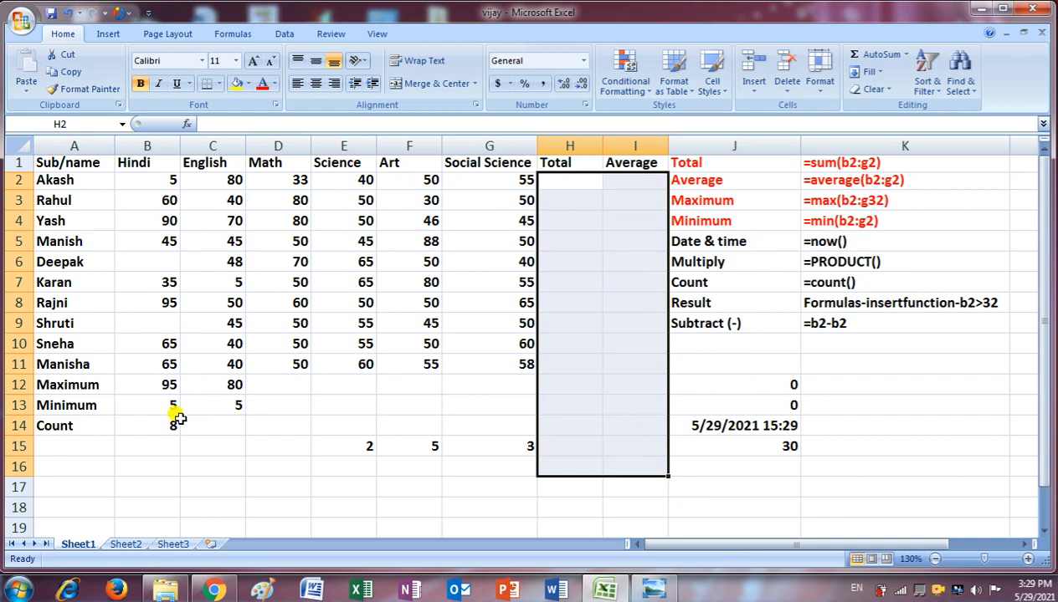
pyautogui.moveTo(155, 385); pyautogui.dragTo(630, 459)
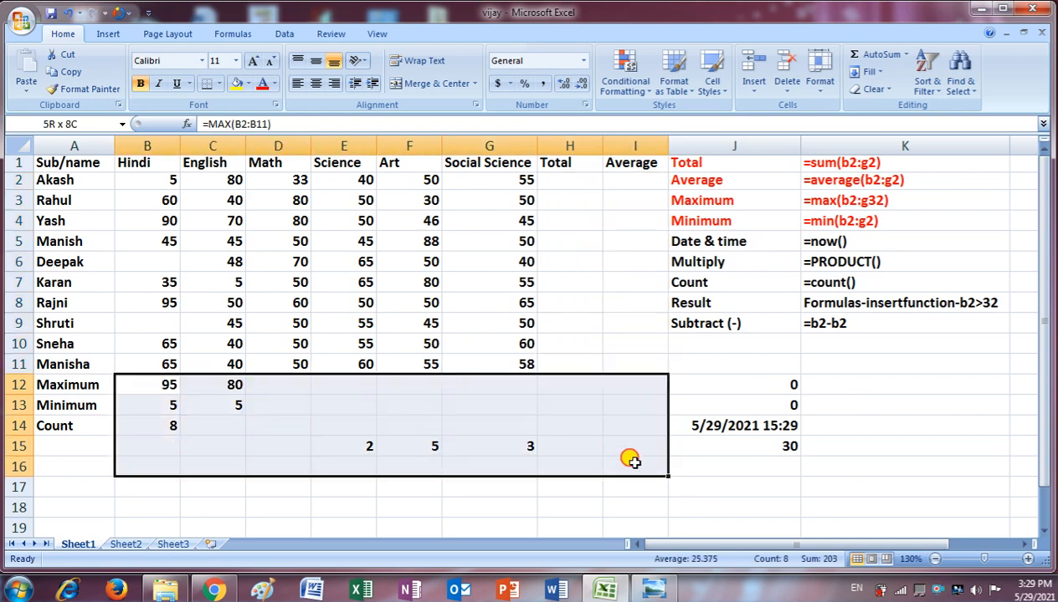
pyautogui.press('Delete')
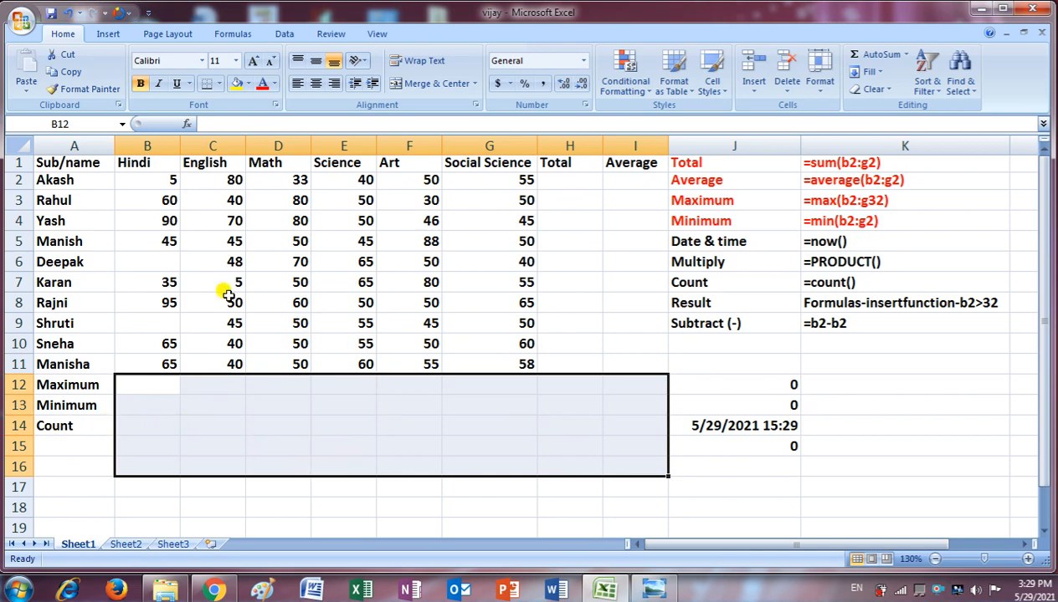
# Total the first two students' marks, B2:G2 and B3:G3, into the Total column using AutoSum.
pyautogui.moveTo(156, 178); pyautogui.dragTo(529, 180)
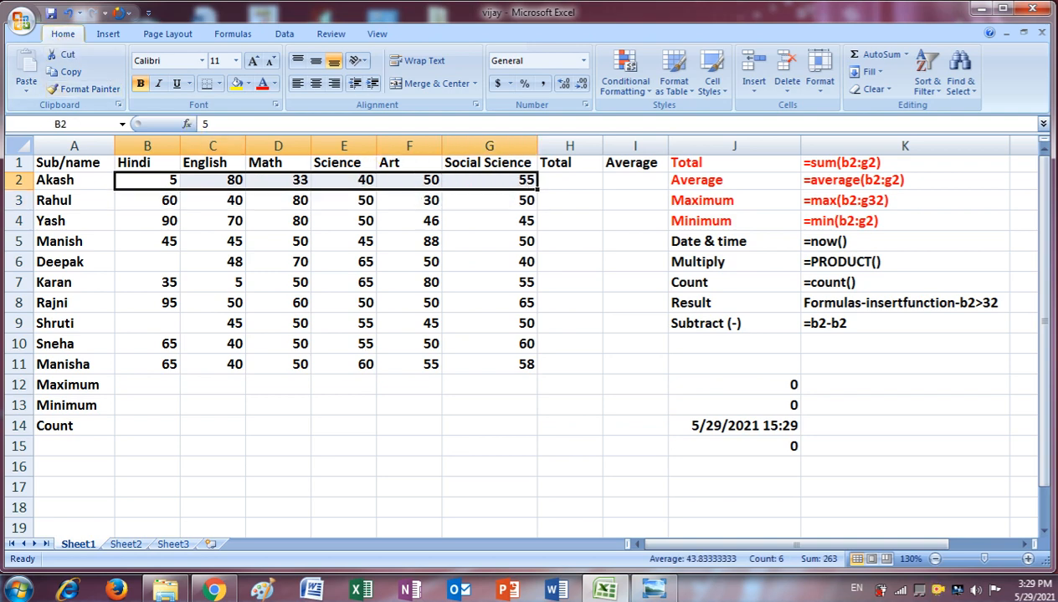
pyautogui.click(855, 57)
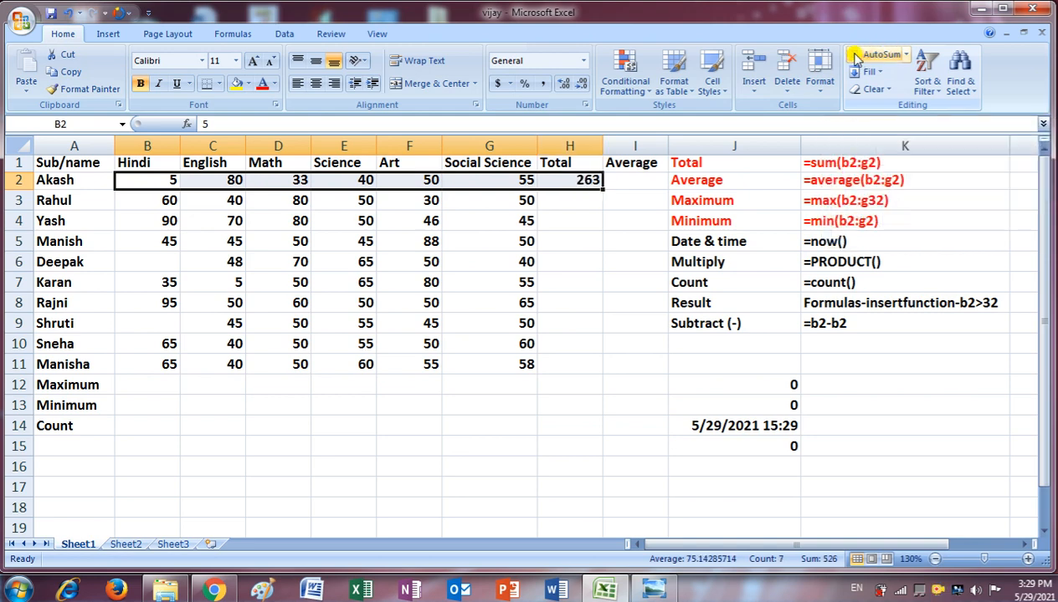
pyautogui.click(586, 179)
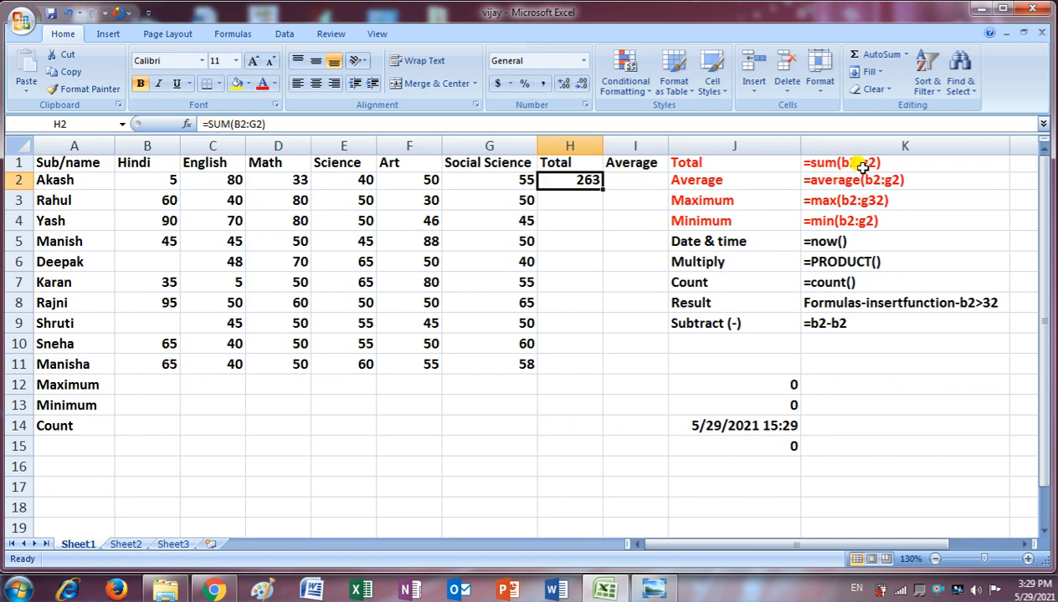
pyautogui.moveTo(146, 201); pyautogui.dragTo(504, 199)
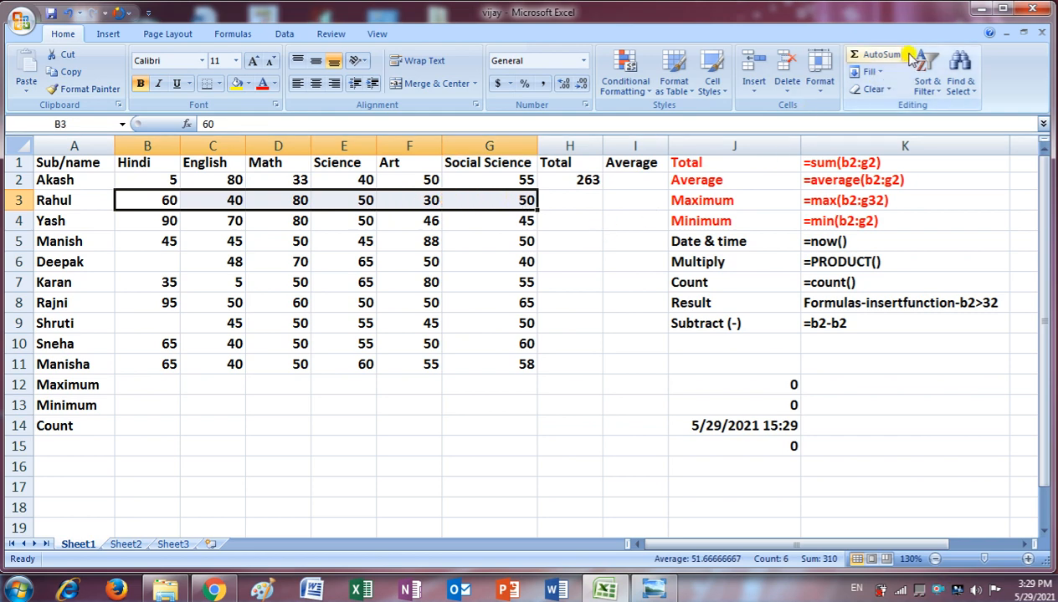
pyautogui.click(870, 53)
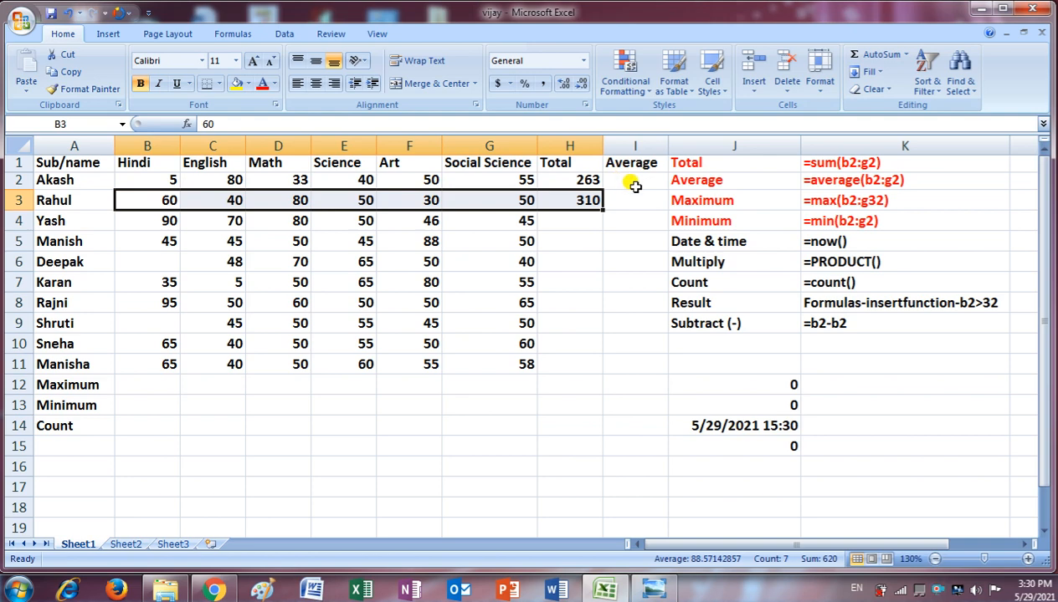
# Insert the Average of the first two students' marks, B2:G2 and B3:G3, in the Average column.
pyautogui.moveTo(154, 178); pyautogui.dragTo(512, 181)
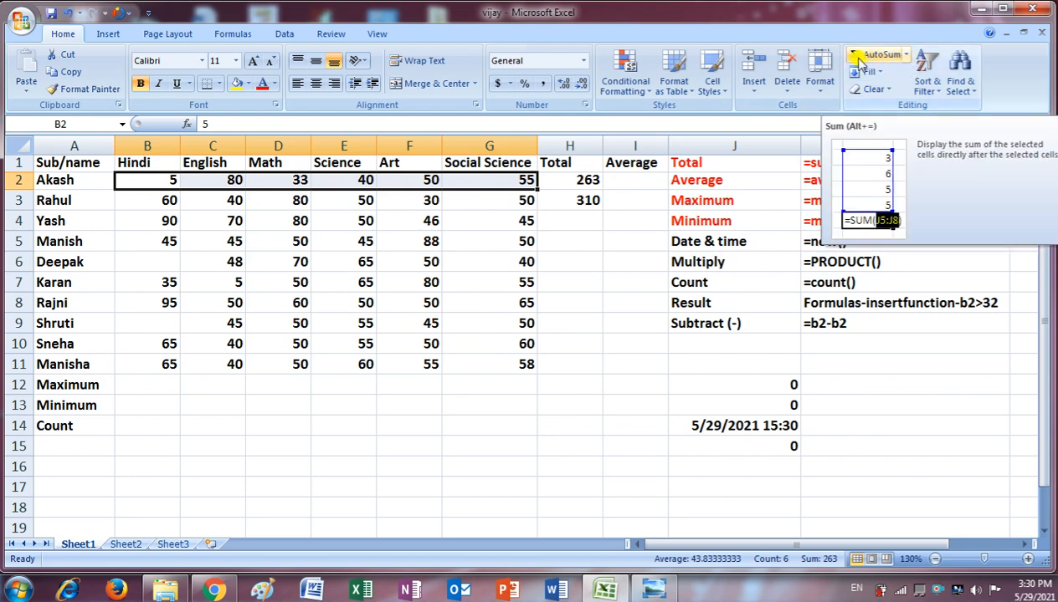
pyautogui.click(910, 56)
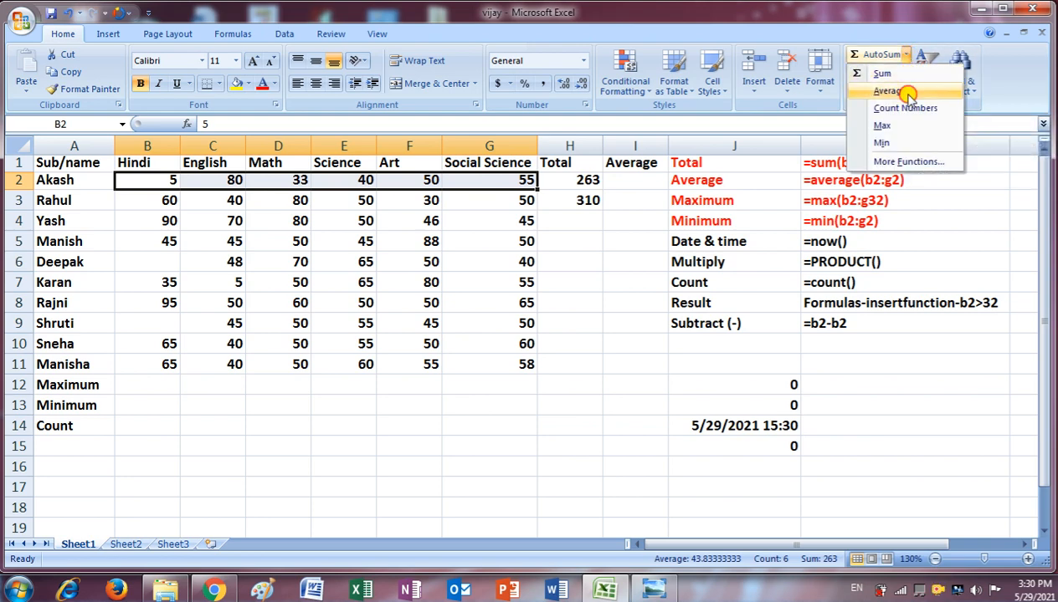
pyautogui.click(904, 92)
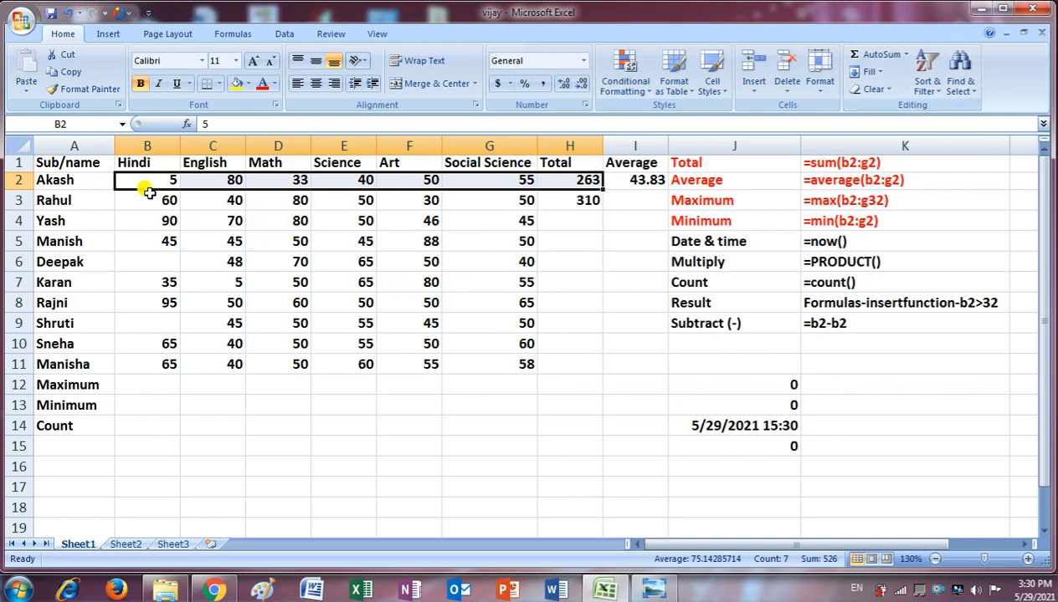
pyautogui.moveTo(148, 200); pyautogui.dragTo(513, 202)
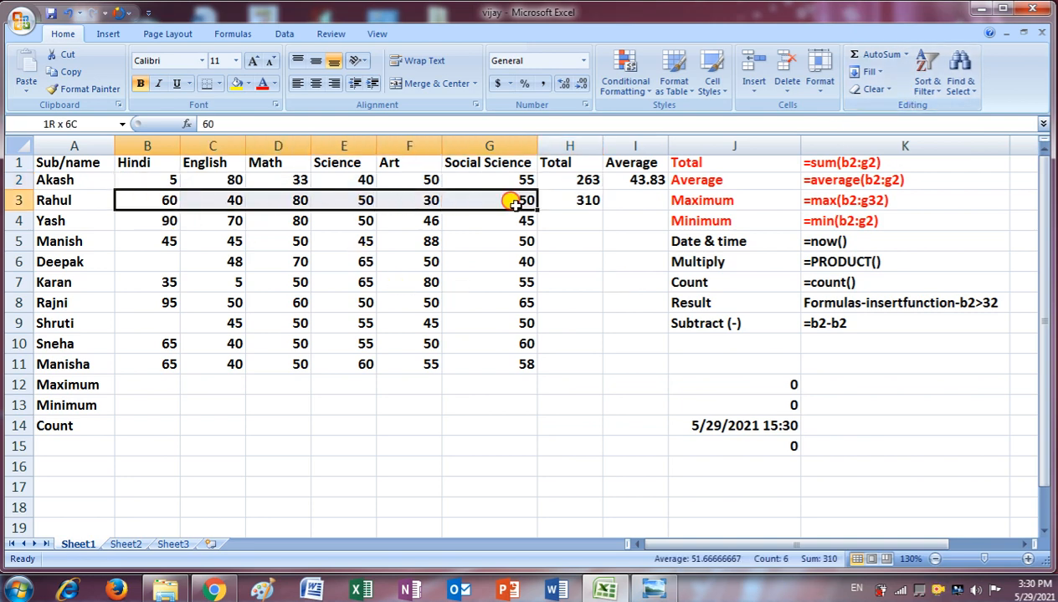
pyautogui.click(907, 56)
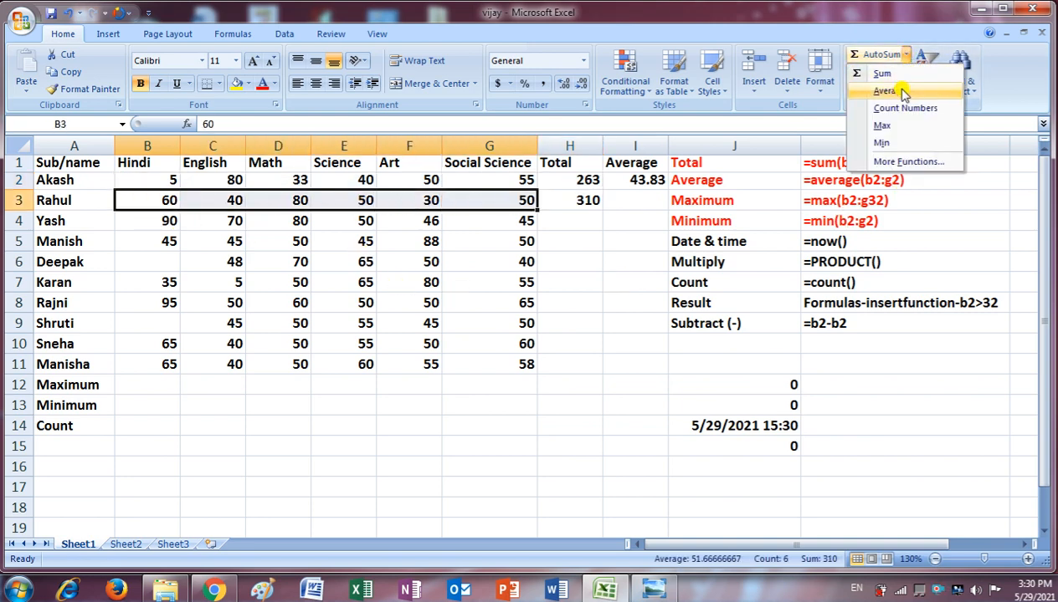
pyautogui.click(889, 91)
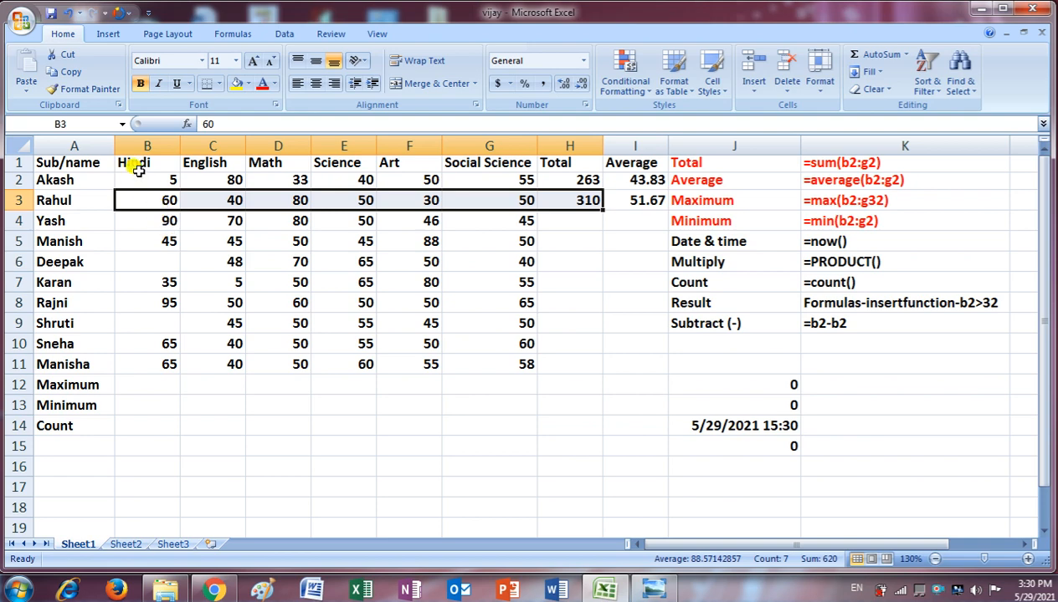
pyautogui.click(139, 182)
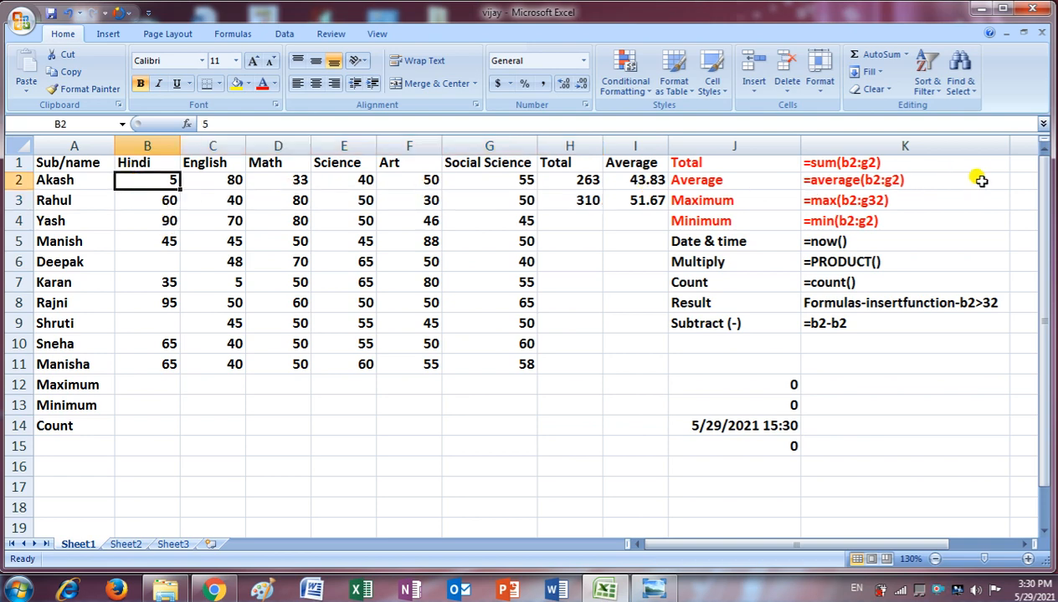
pyautogui.moveTo(149, 176); pyautogui.dragTo(1039, 170)
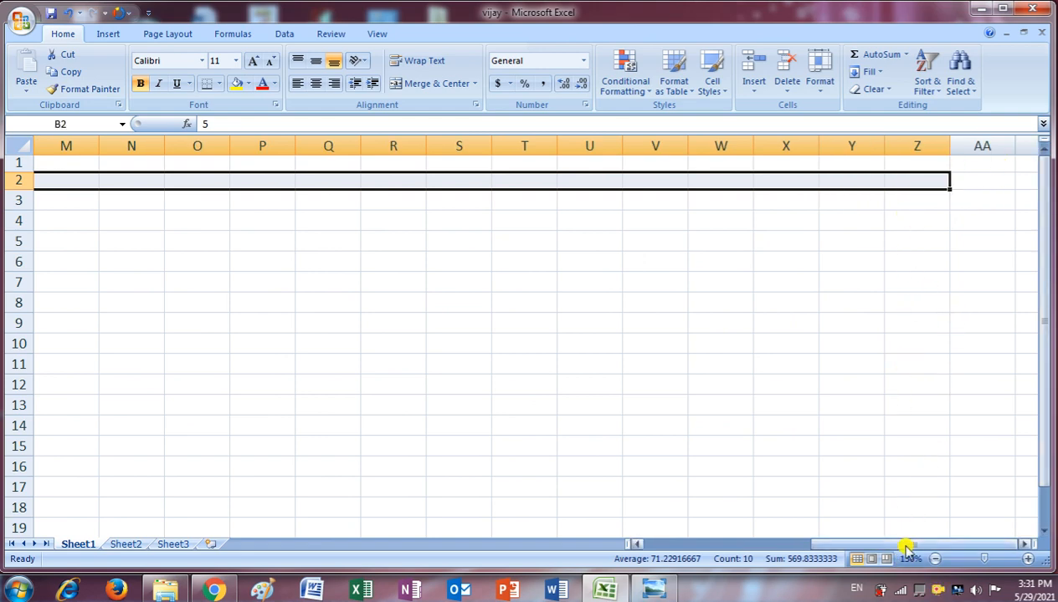
pyautogui.moveTo(905, 548); pyautogui.dragTo(706, 545)
pyautogui.click(629, 323)
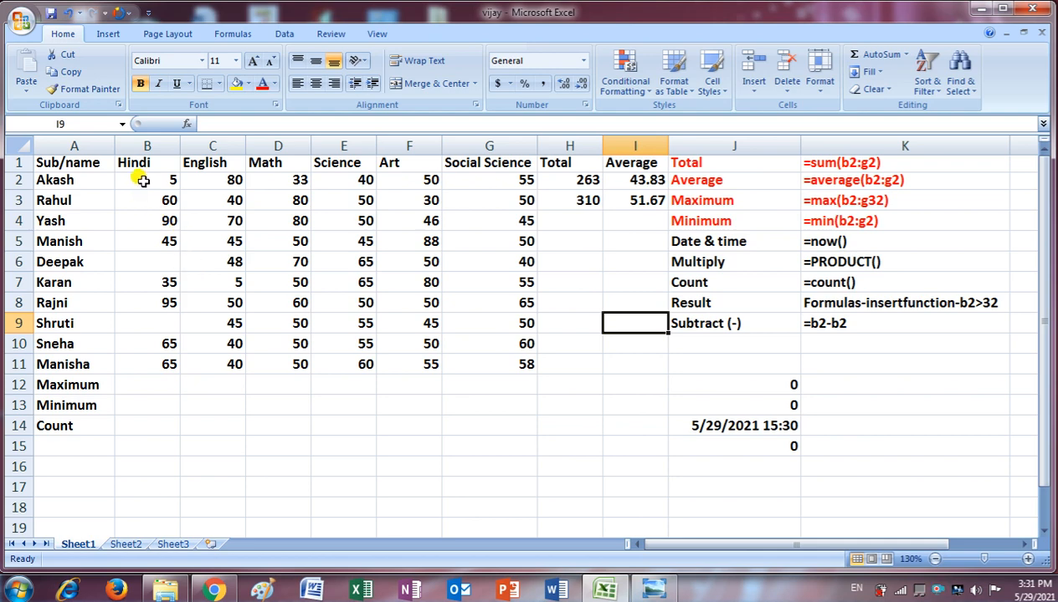
# Insert the Max and Min of the Hindi marks in the Maximum and Minimum rows, B12 and B13.
pyautogui.moveTo(143, 181); pyautogui.dragTo(135, 352)
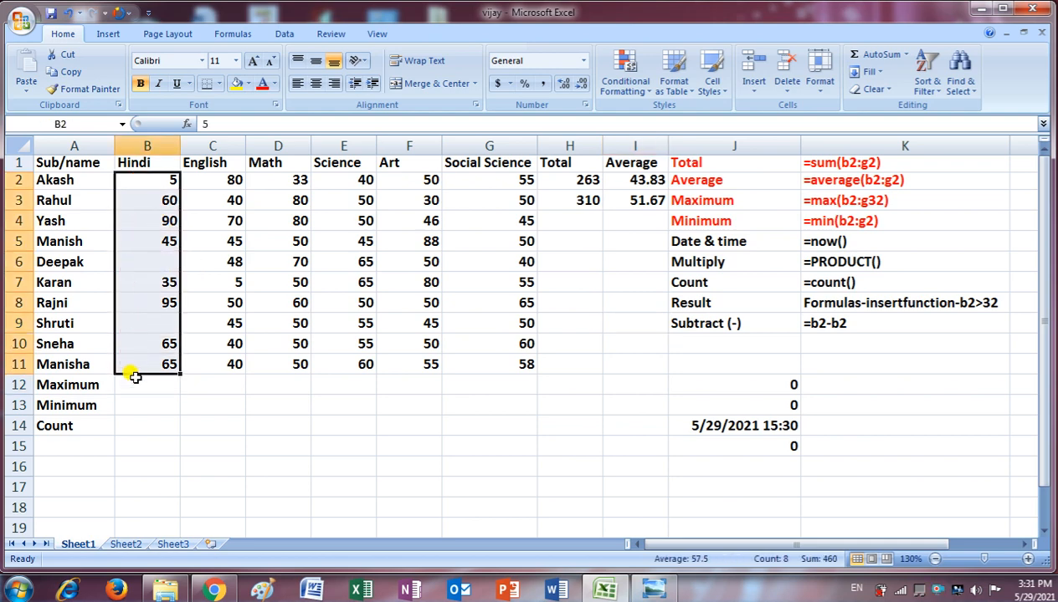
pyautogui.click(906, 54)
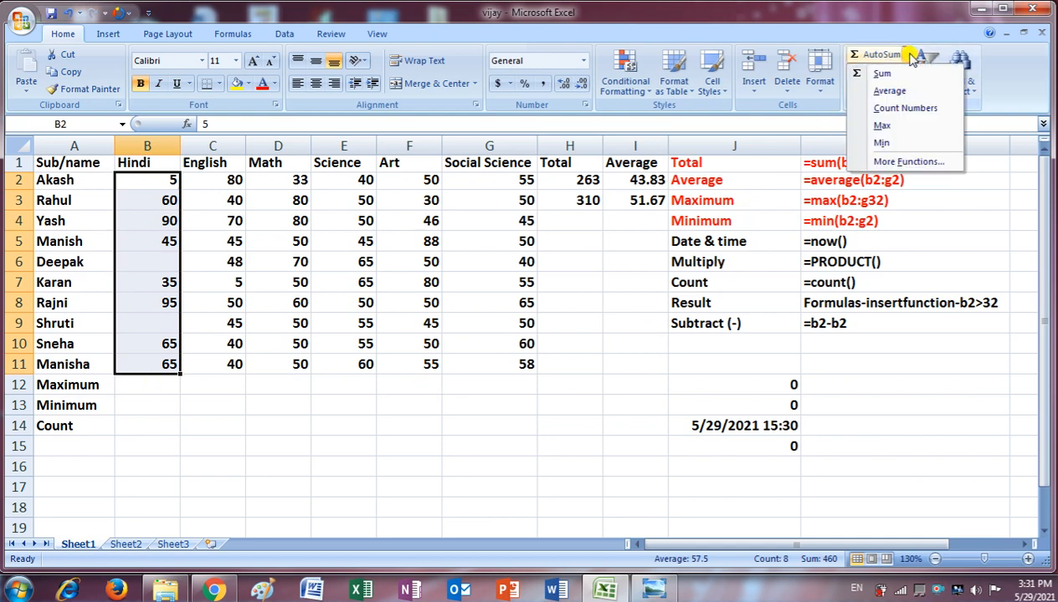
pyautogui.click(894, 125)
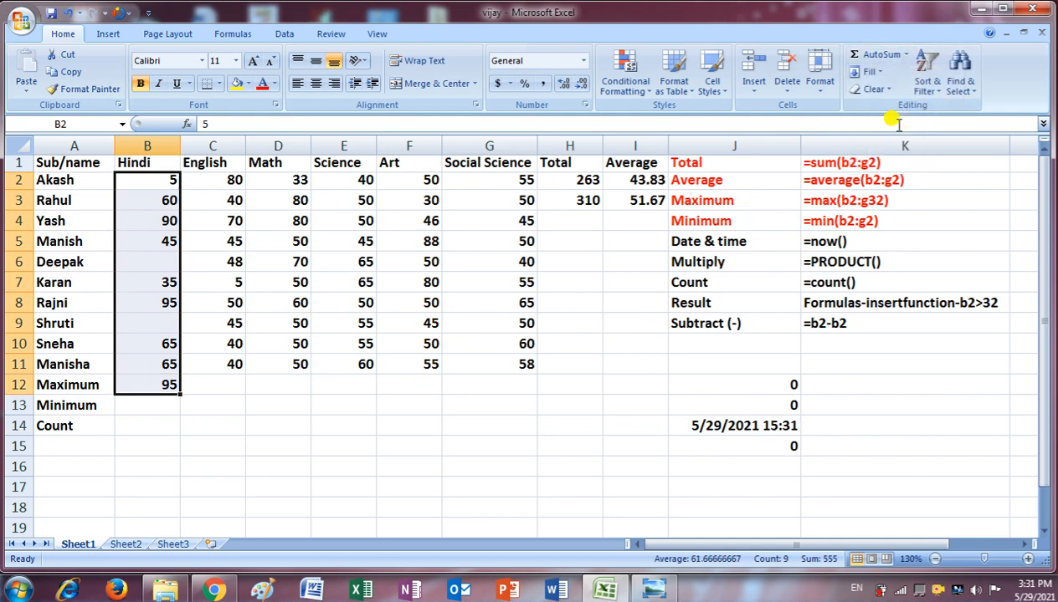
pyautogui.click(906, 54)
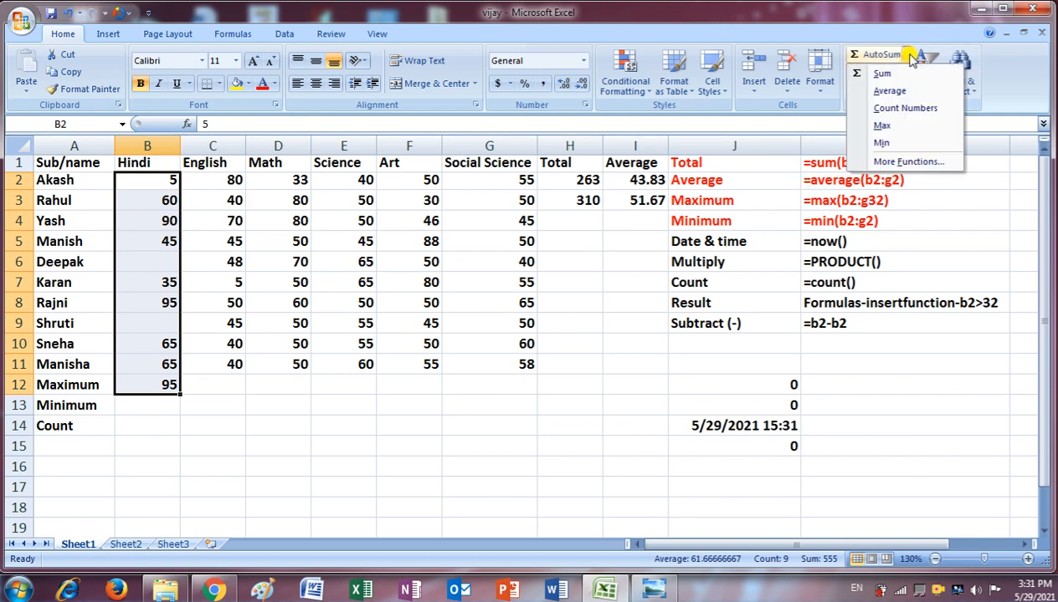
pyautogui.click(881, 142)
pyautogui.click(171, 408)
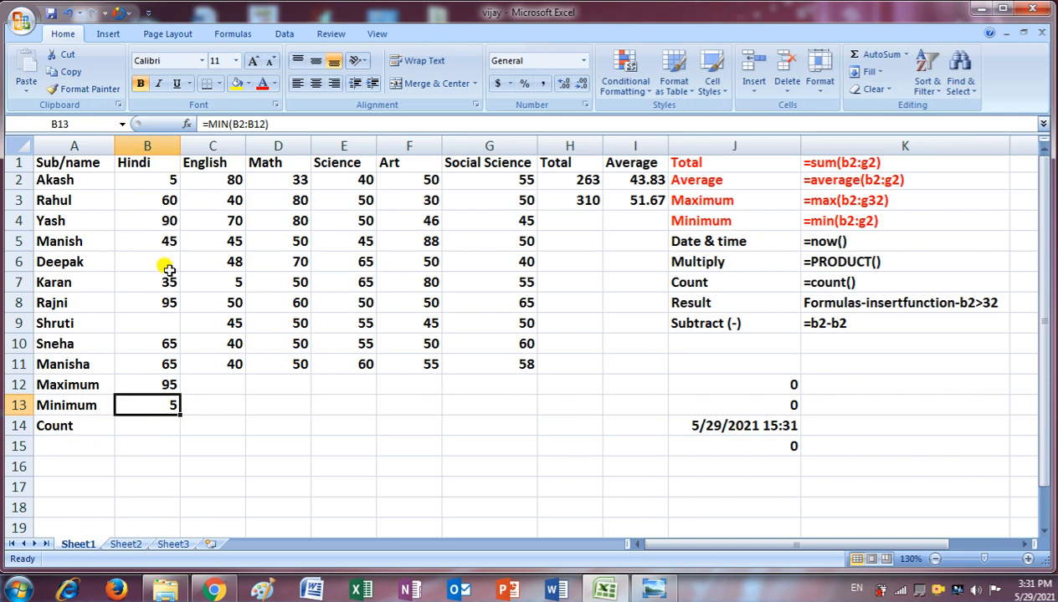
# Count the numeric Hindi marks in B2:B11 with Count Numbers, placing the result in B14.
pyautogui.moveTo(165, 177); pyautogui.dragTo(155, 361)
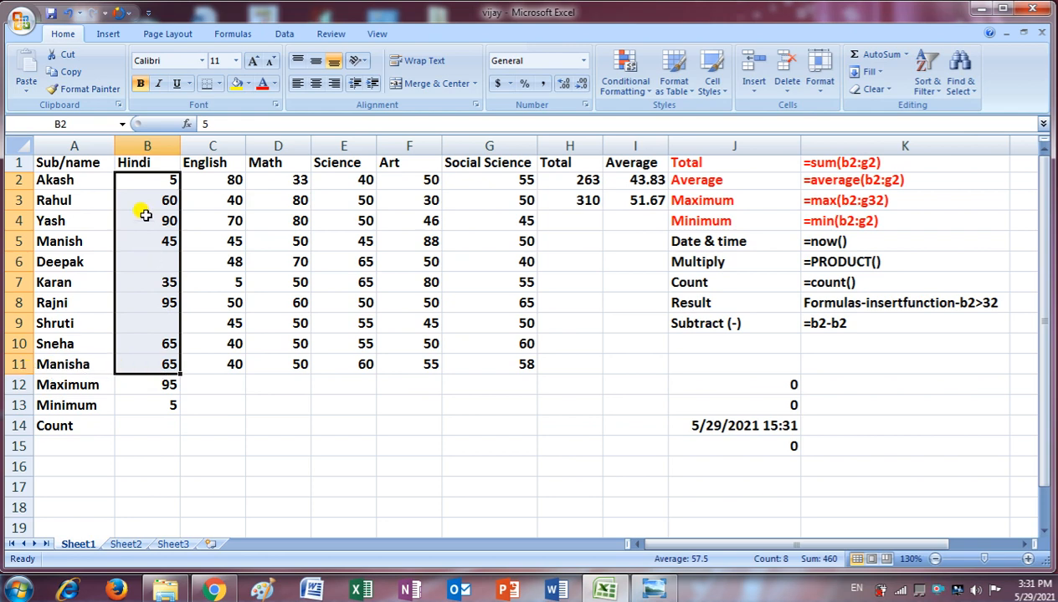
pyautogui.click(905, 55)
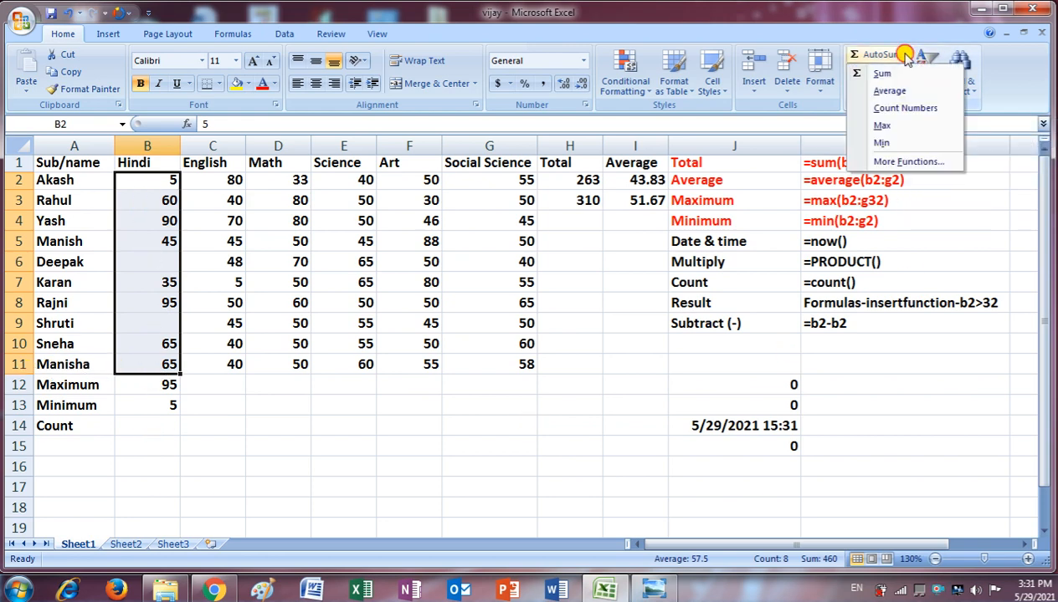
pyautogui.click(895, 108)
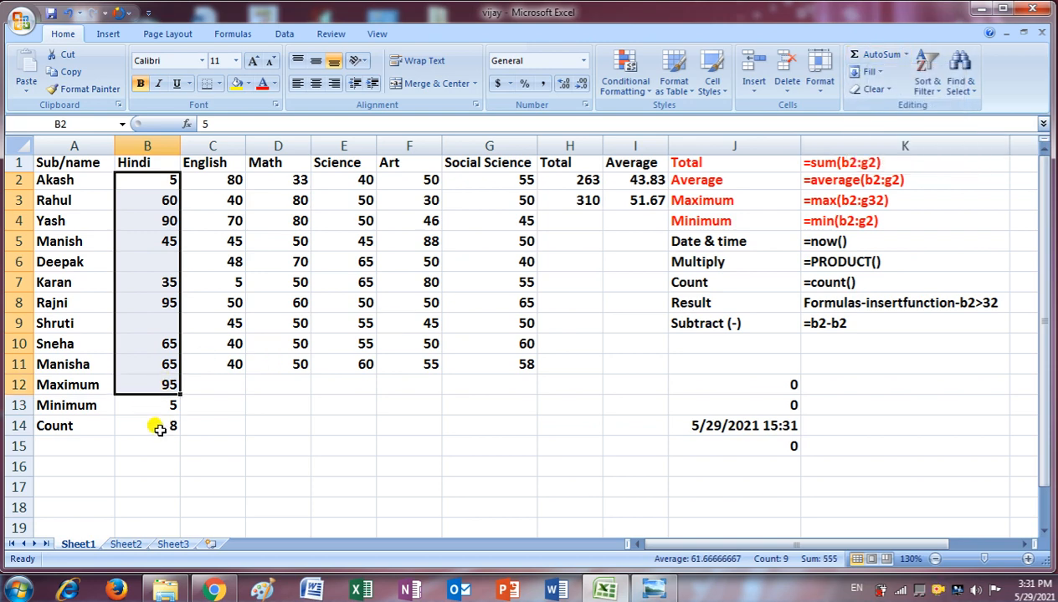
pyautogui.click(288, 452)
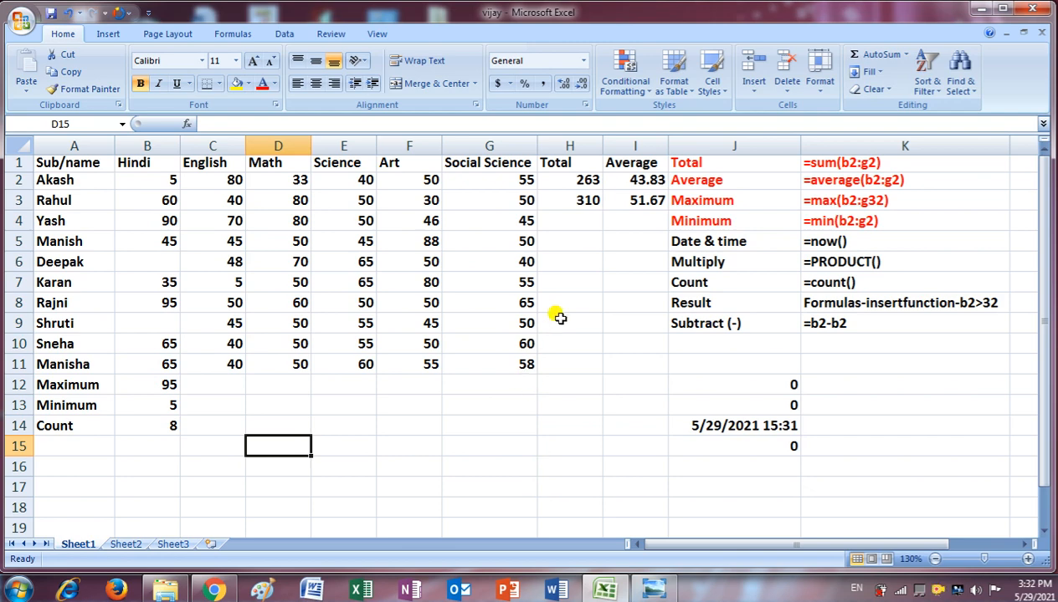
# Fill the Total and Average formulas from H3 and I3 down to row 11.
pyautogui.click(571, 200)
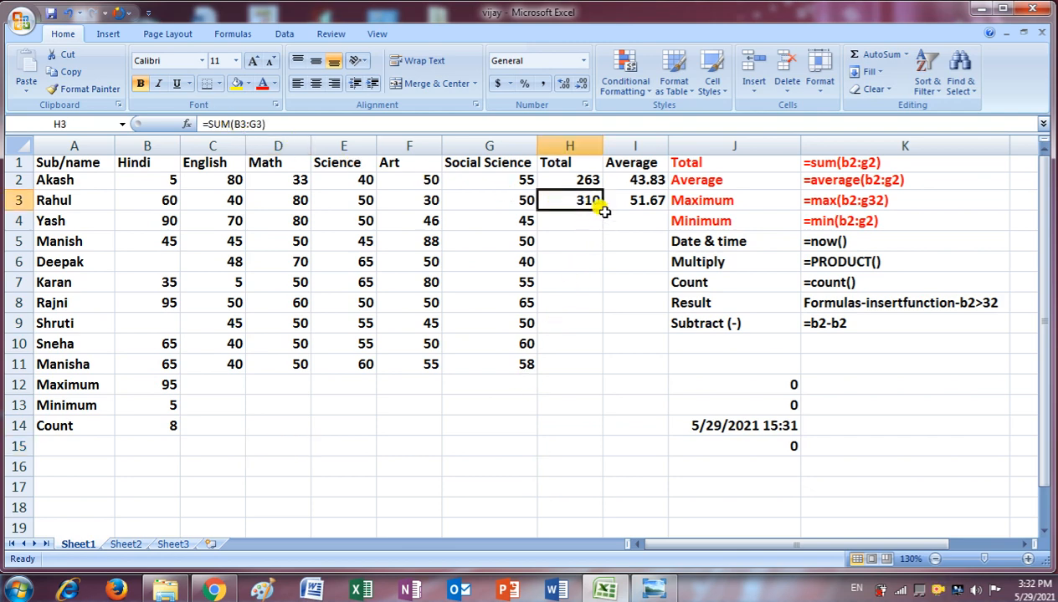
pyautogui.moveTo(601, 210); pyautogui.dragTo(599, 368)
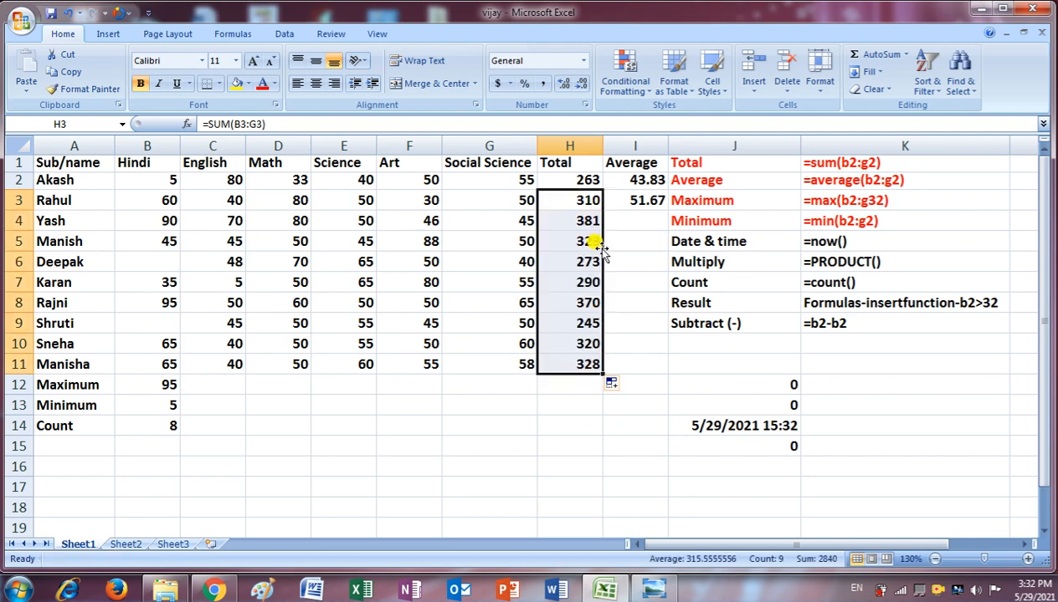
pyautogui.click(641, 201)
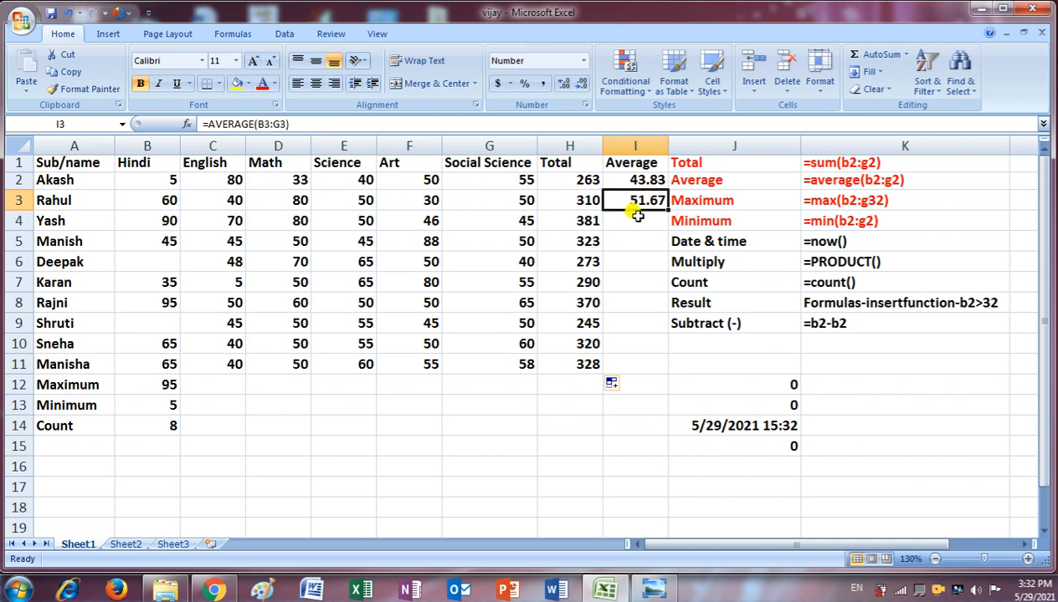
pyautogui.moveTo(669, 209); pyautogui.dragTo(661, 366)
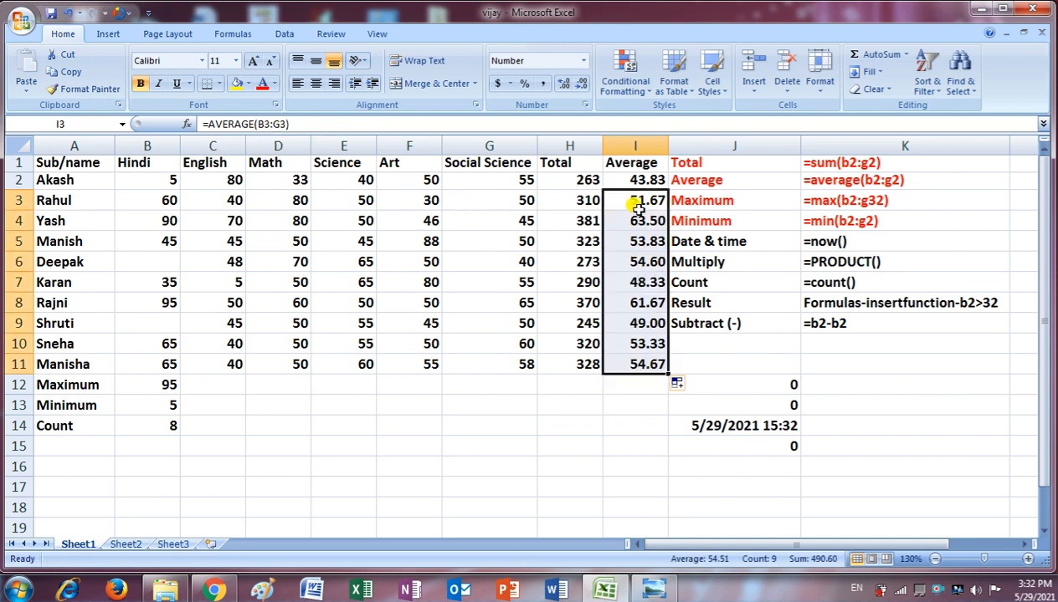
# Fill the Maximum, Minimum and Count formulas from B12:B14 across the other subjects to column G.
pyautogui.click(626, 240)
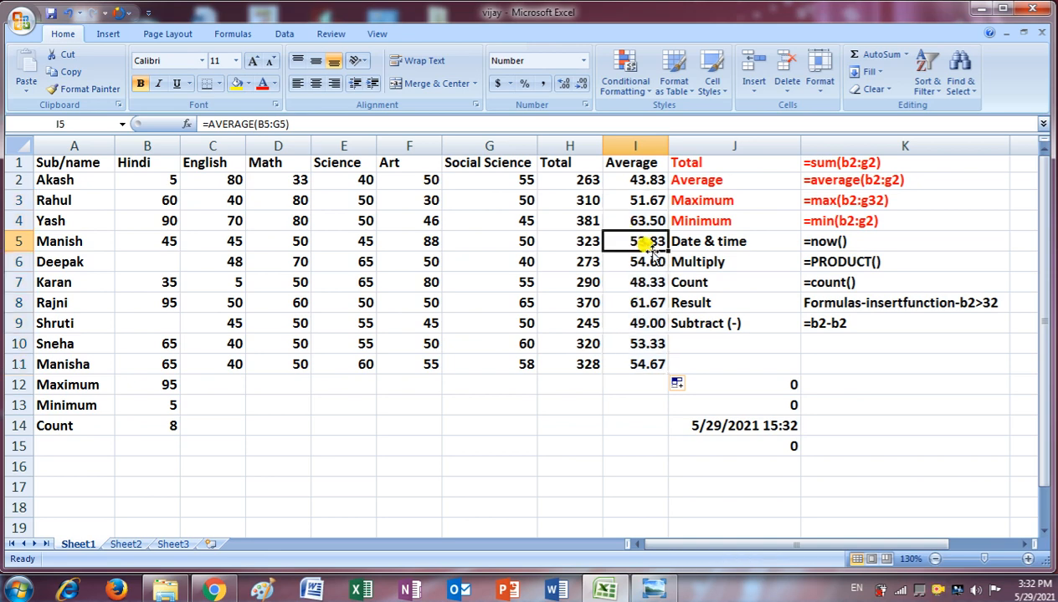
pyautogui.click(621, 282)
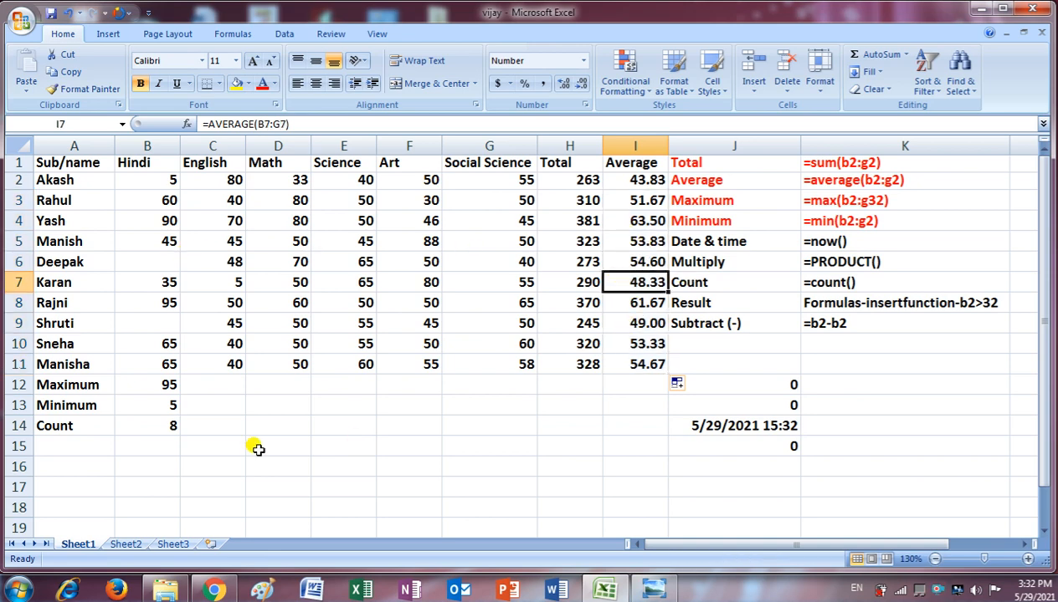
pyautogui.moveTo(147, 384); pyautogui.dragTo(558, 451)
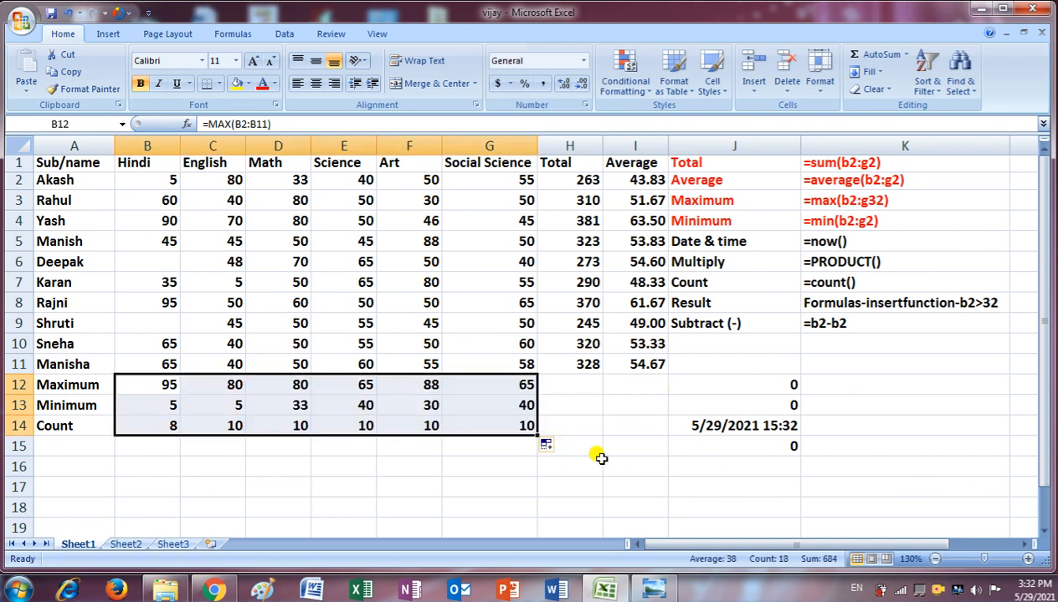
pyautogui.click(489, 500)
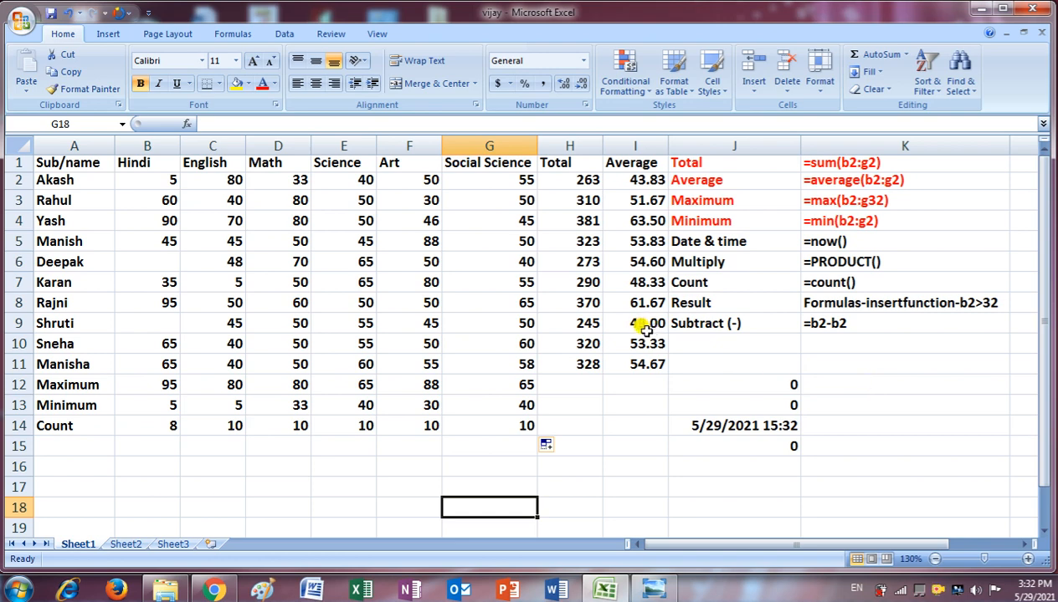
# Save the marks workbook under its existing name.
pyautogui.click(22, 19)
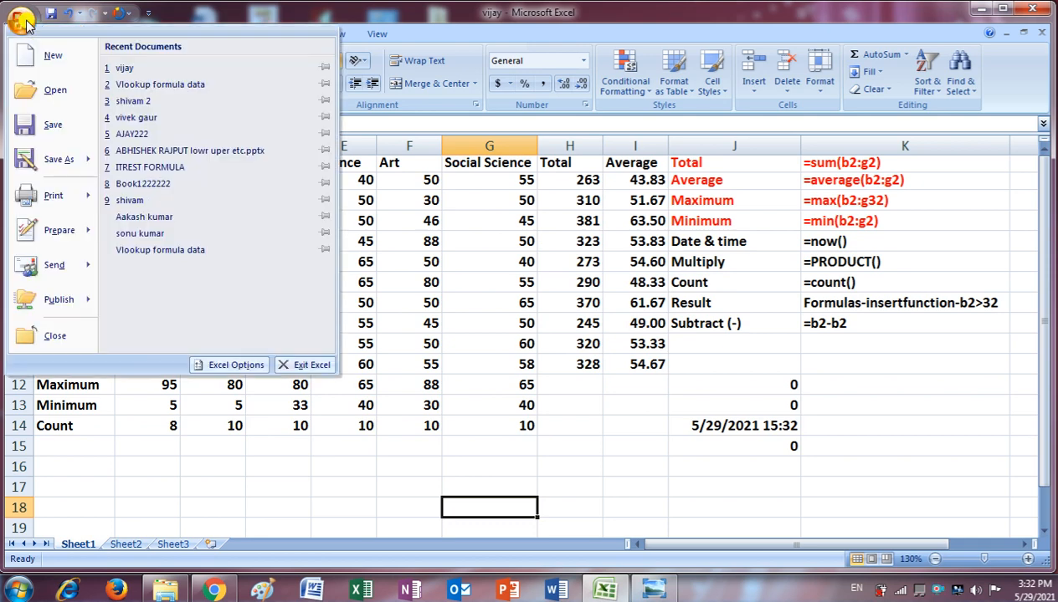
pyautogui.click(46, 134)
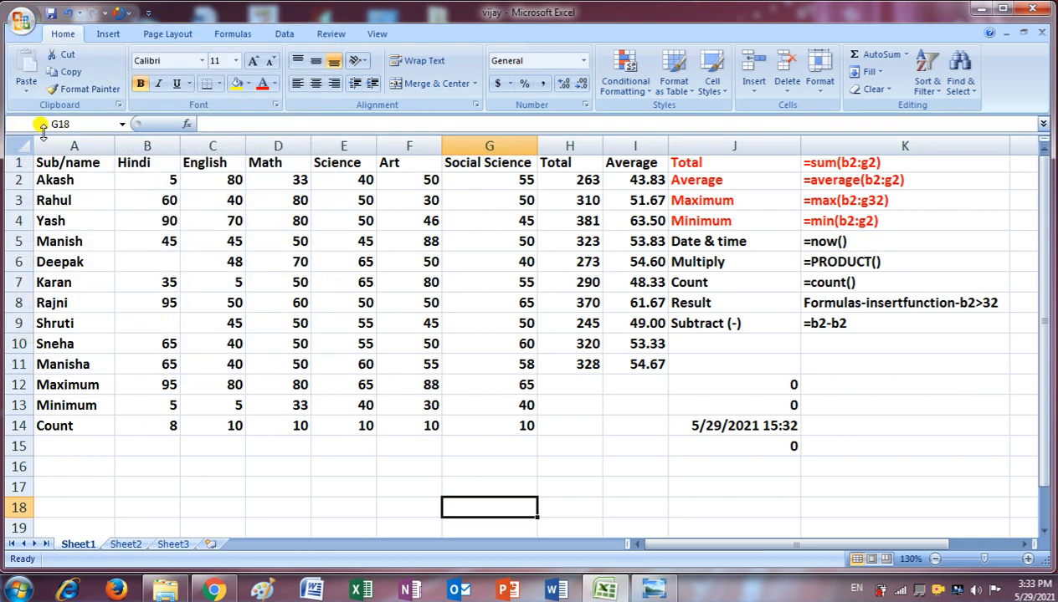